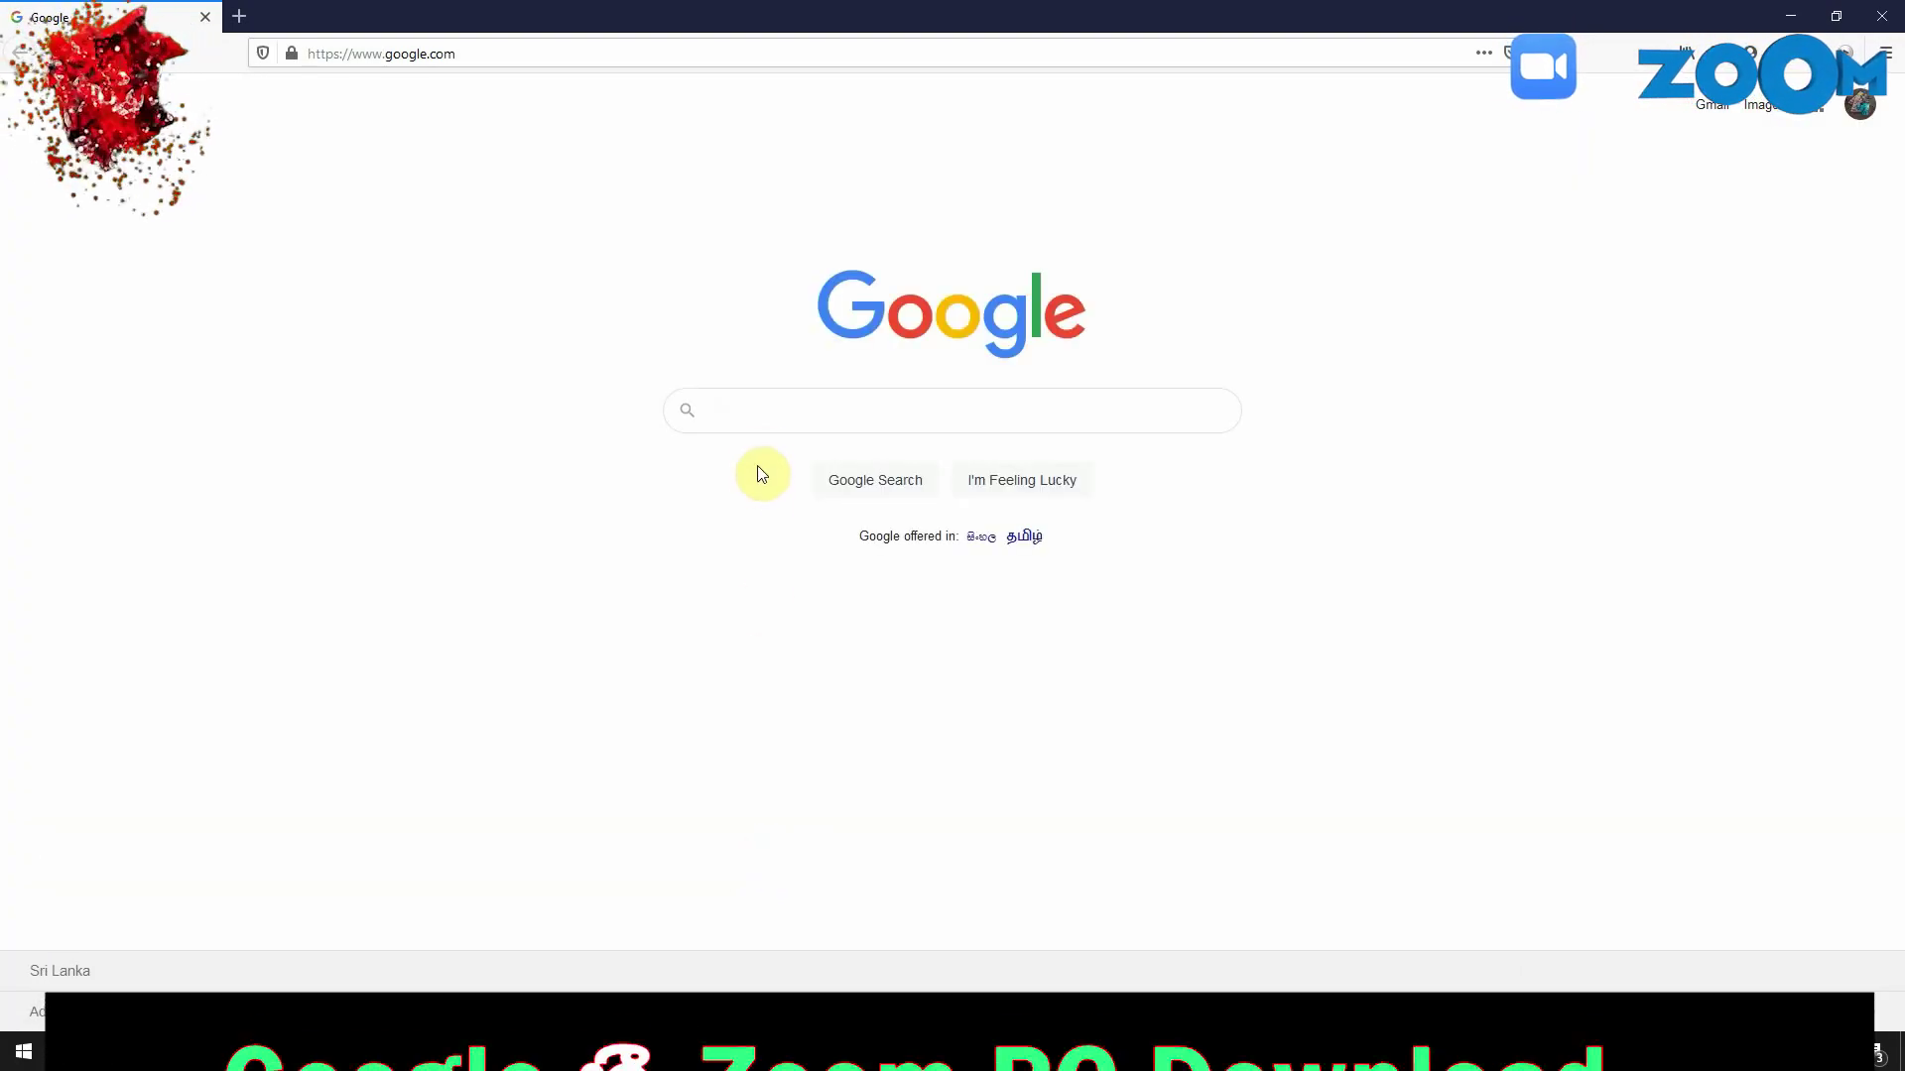
# - Search Google for 'zoom pc download'
pyautogui.click(758, 407)
pyautogui.write('z')
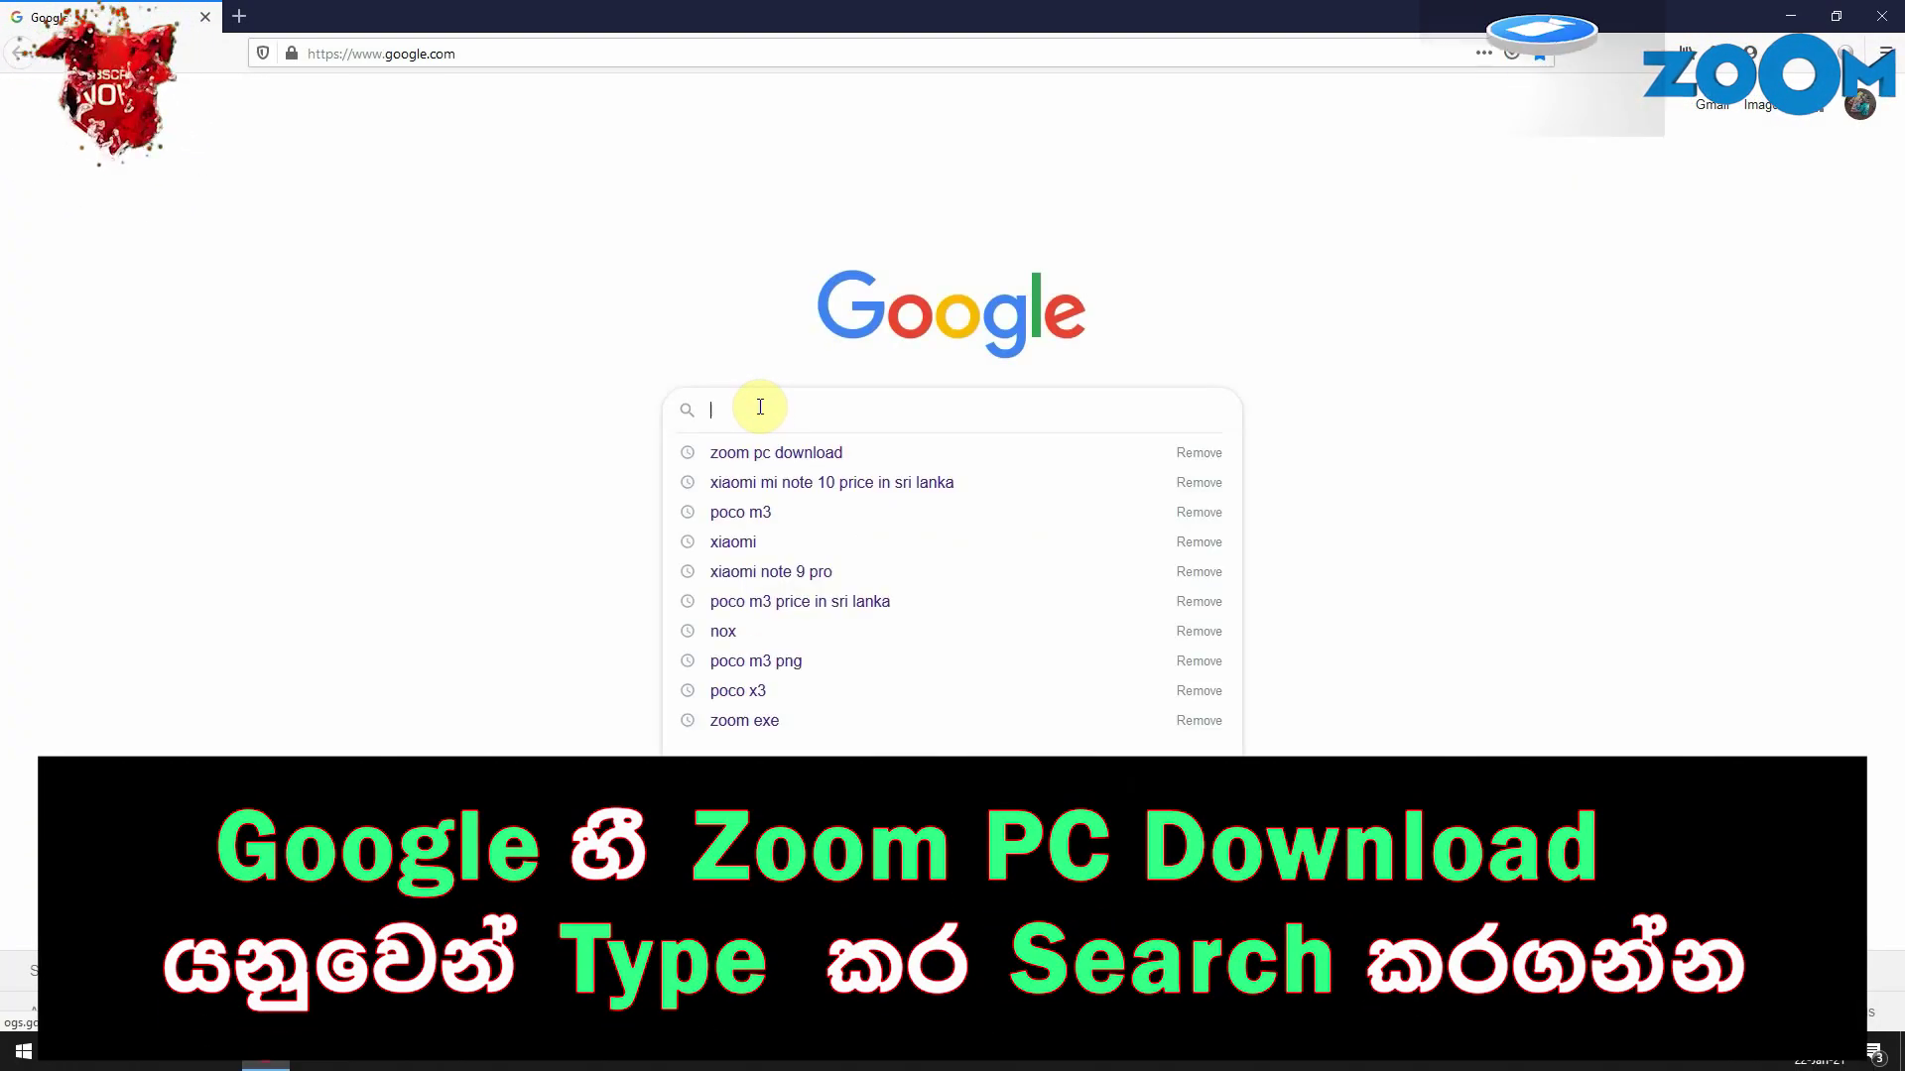
pyautogui.write('oom ')
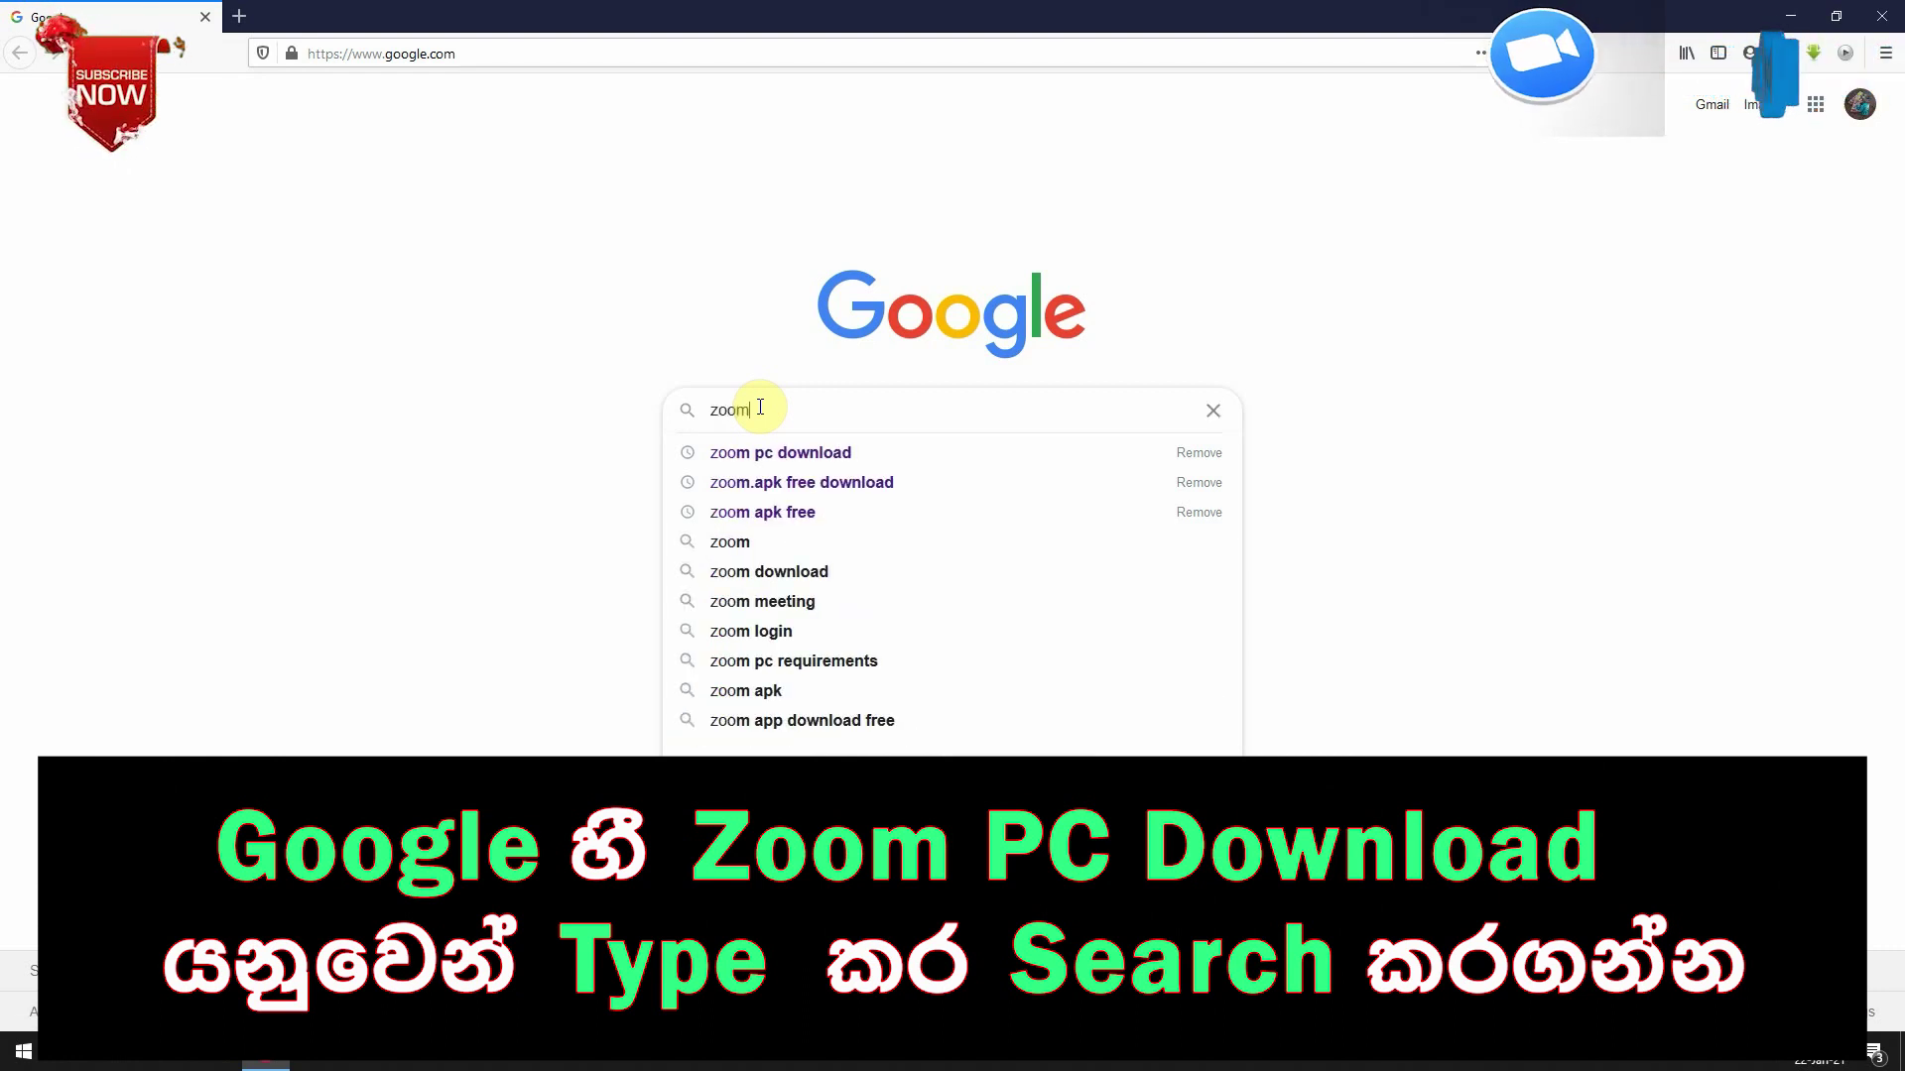
pyautogui.write('pc')
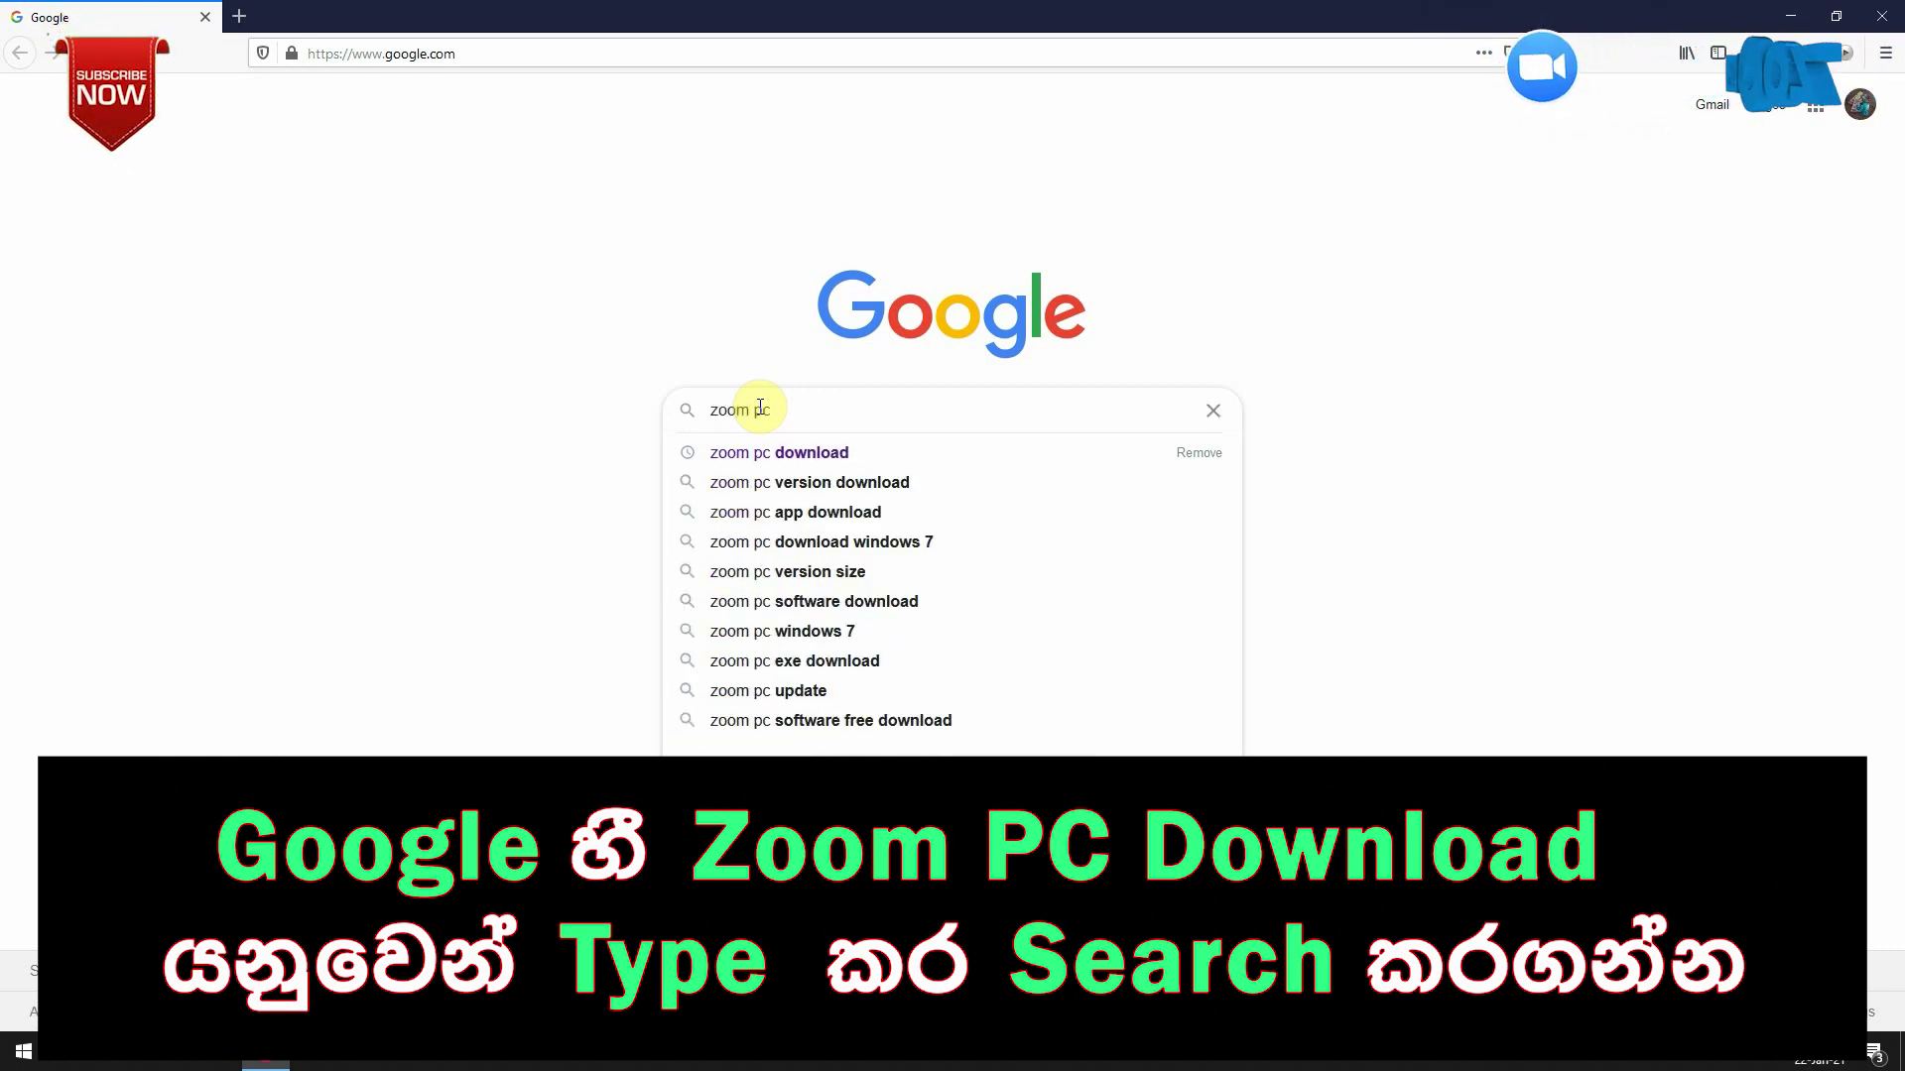
pyautogui.write(' down')
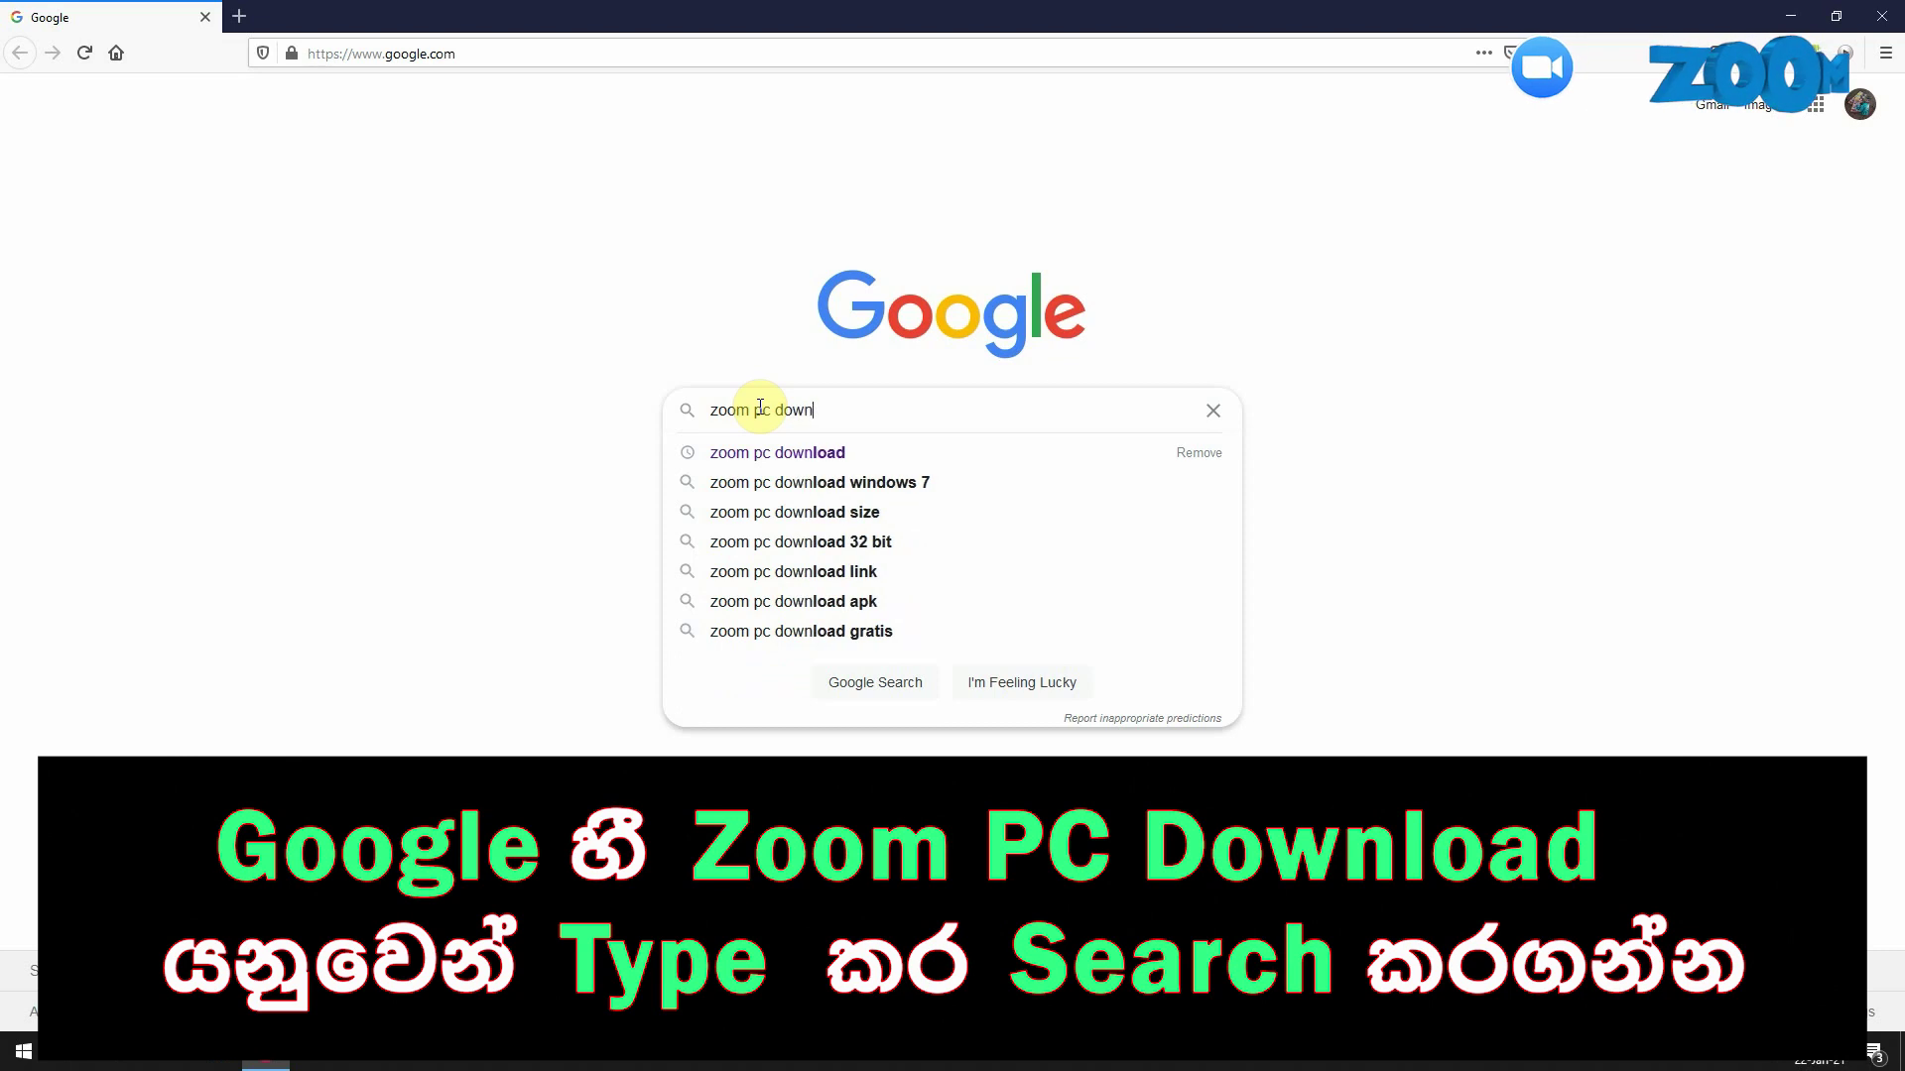
pyautogui.write('load')
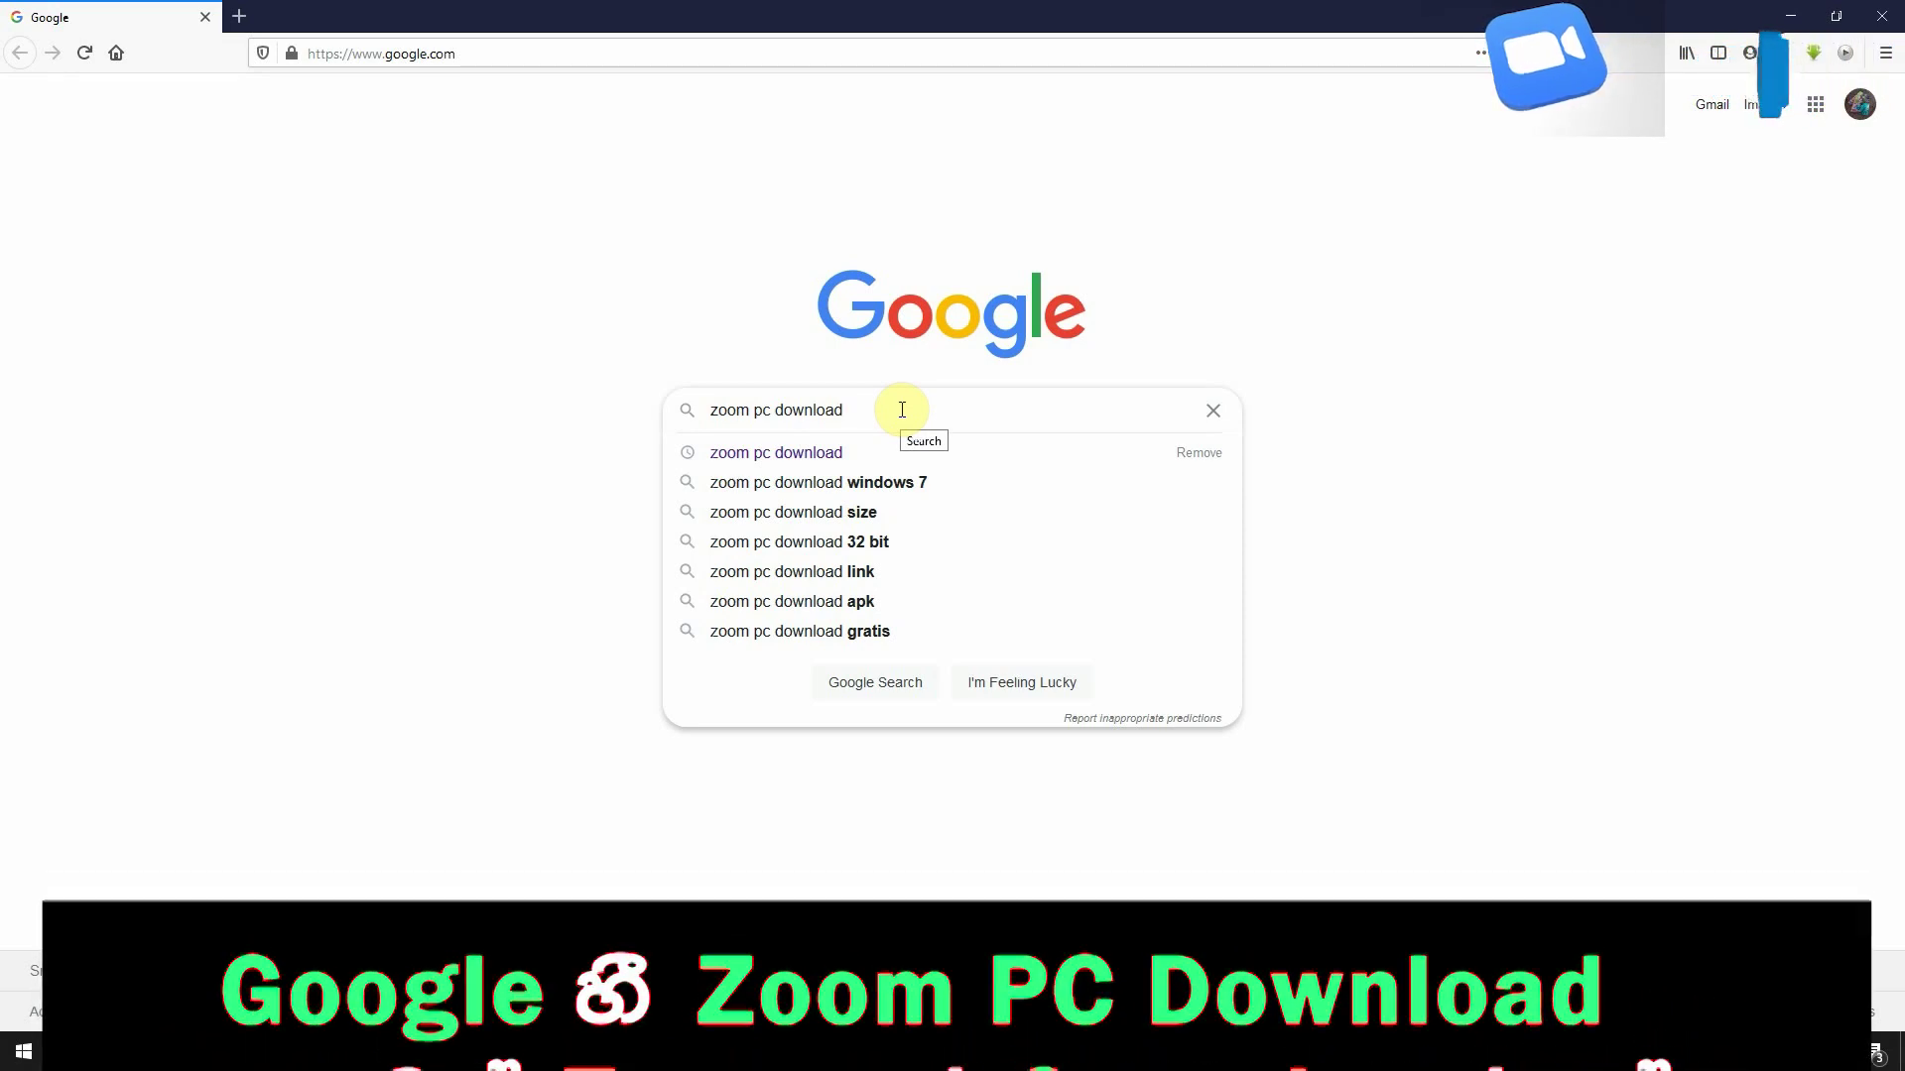
pyautogui.press('Return')
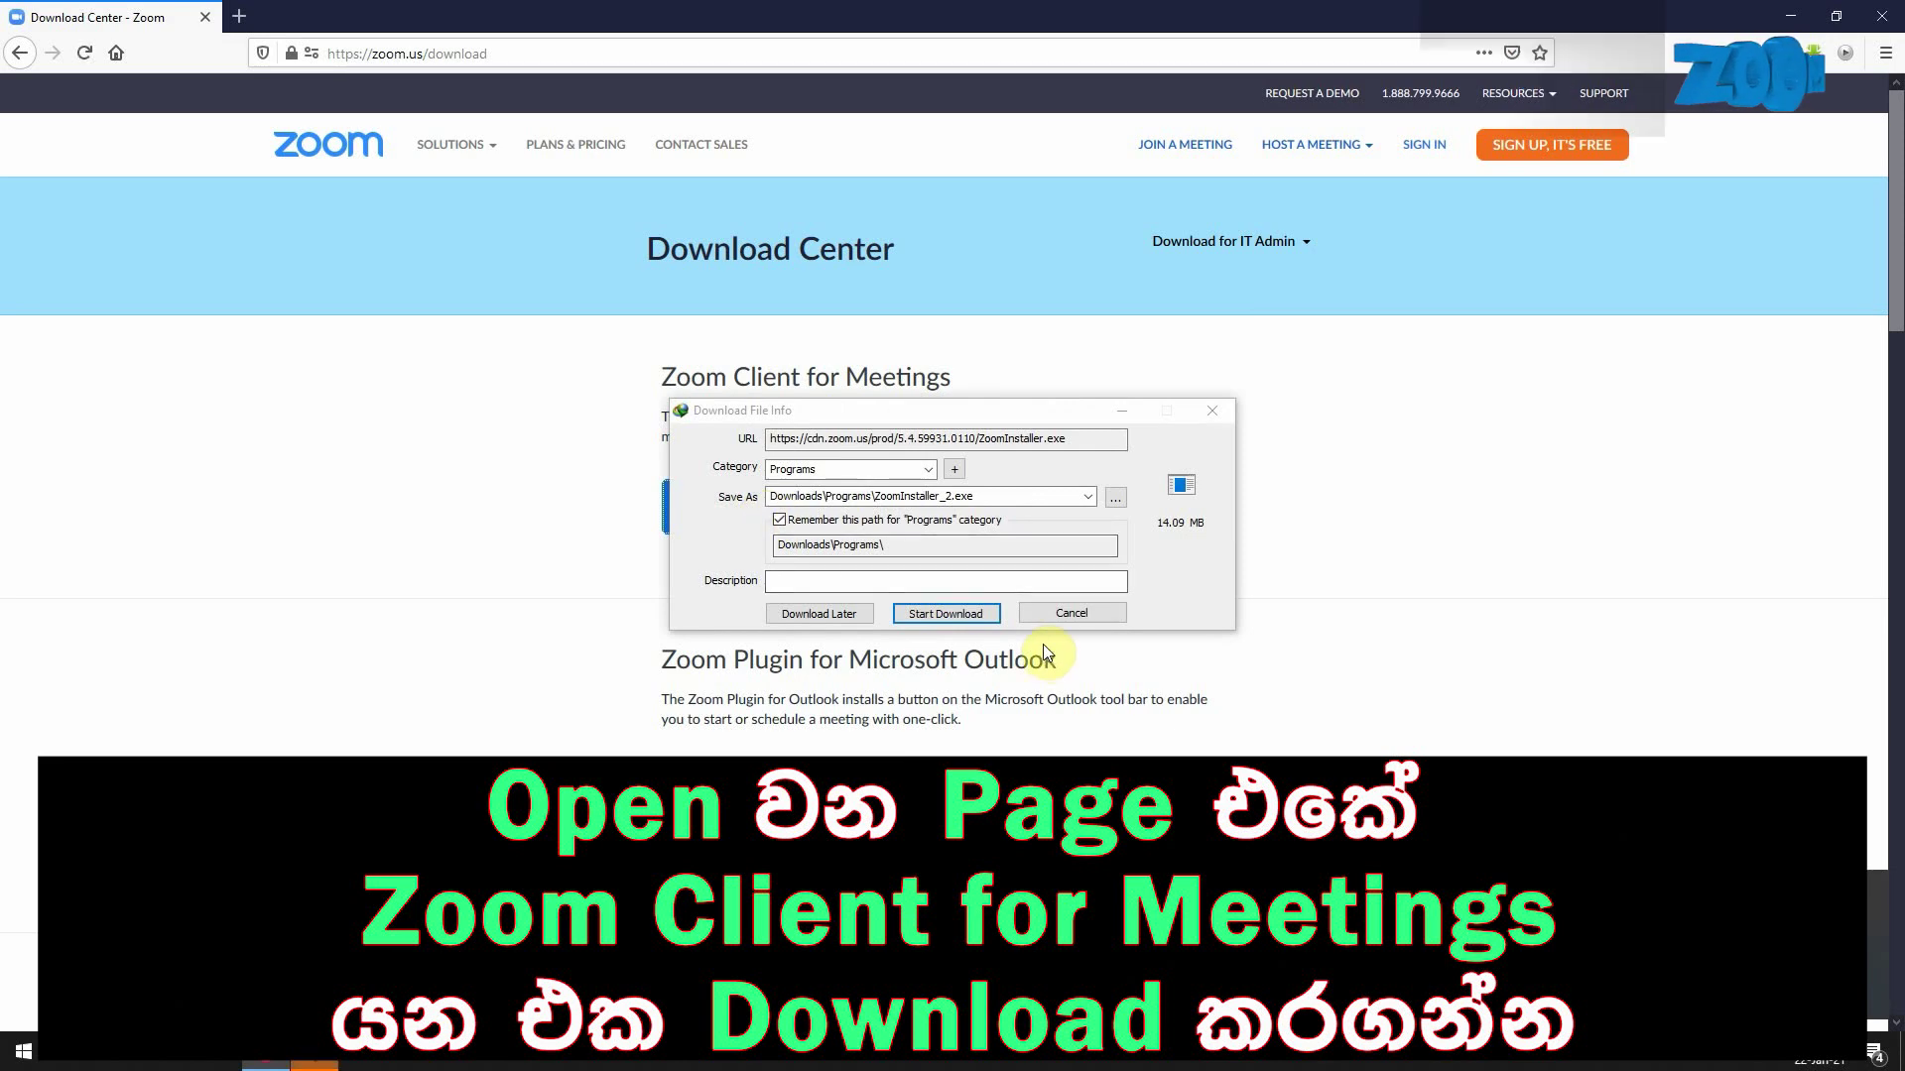
# - Download the Zoom Client for Meetings installer, then close Firefox
pyautogui.click(973, 616)
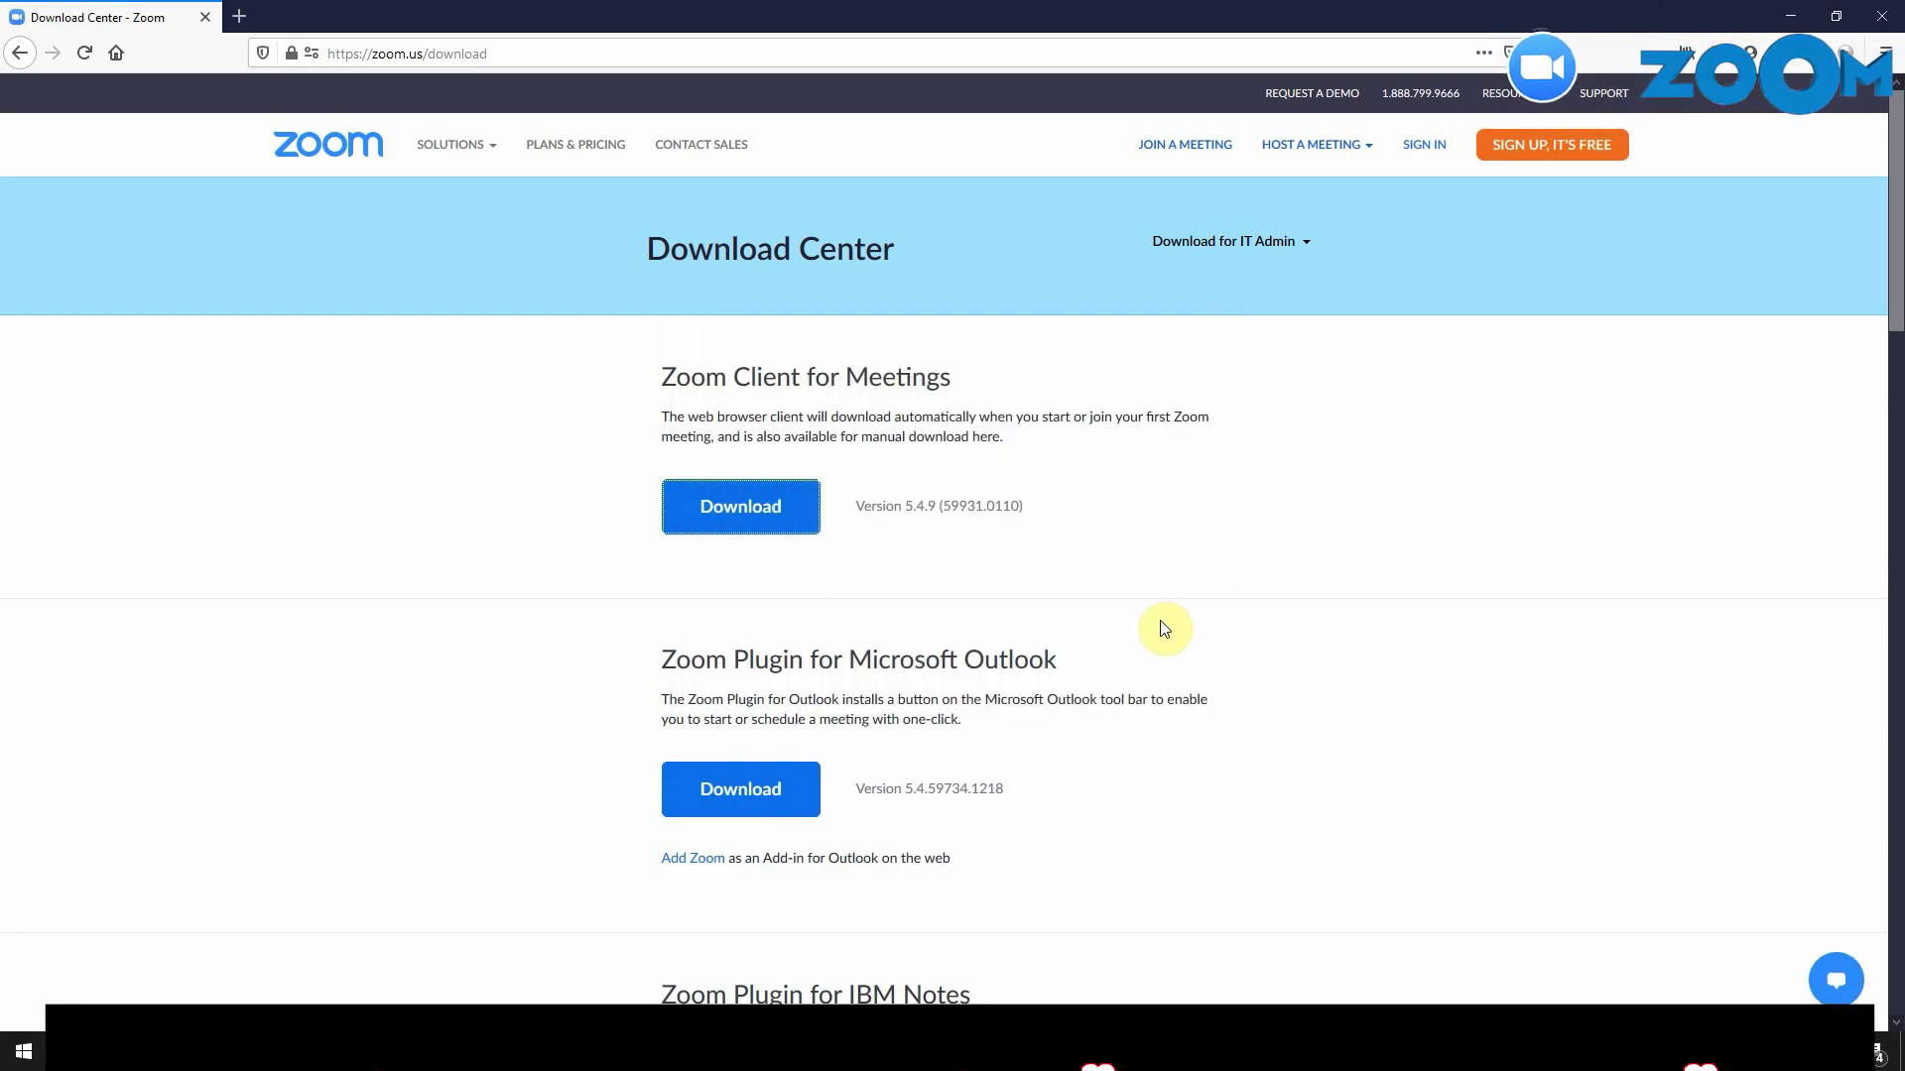
pyautogui.click(1885, 16)
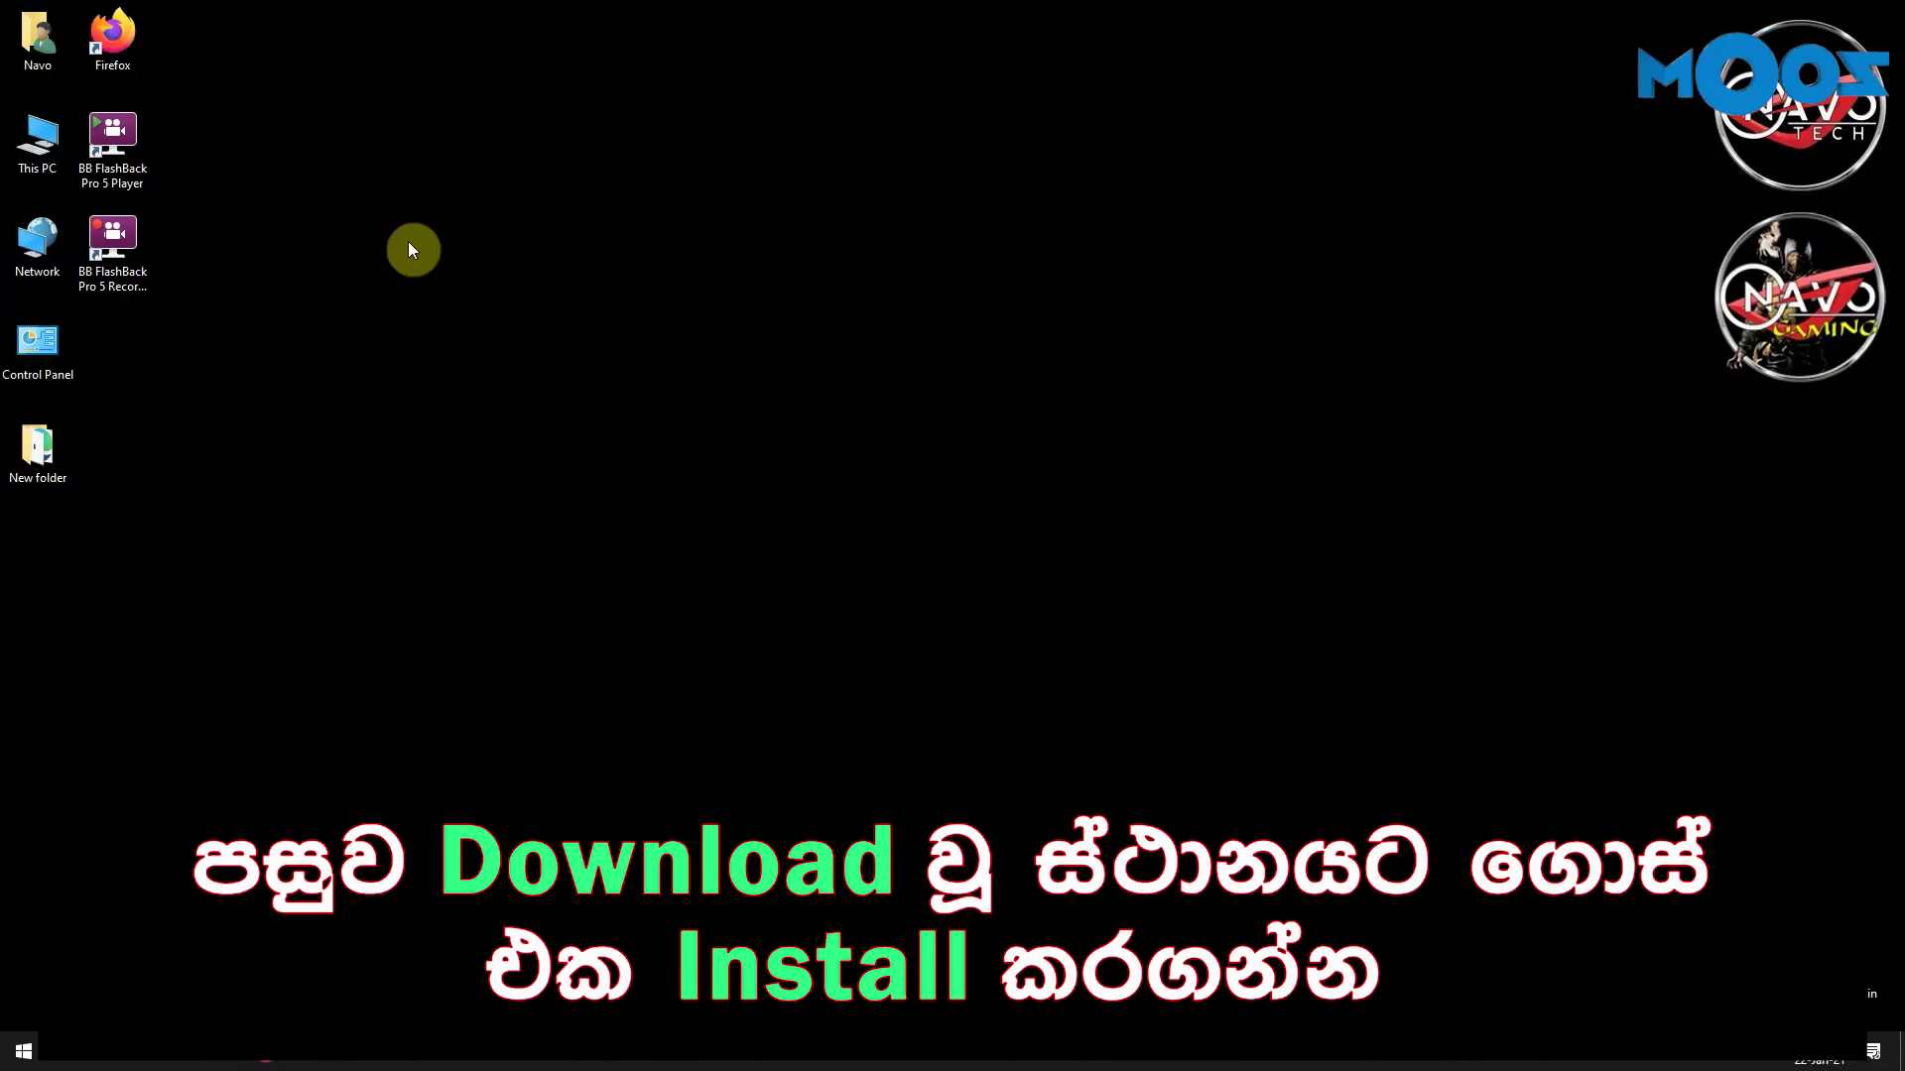
# - Show the Downloads\Programs folder as extra large icons and launch ZoomInstaller_2
pyautogui.doubleClick(38, 60)
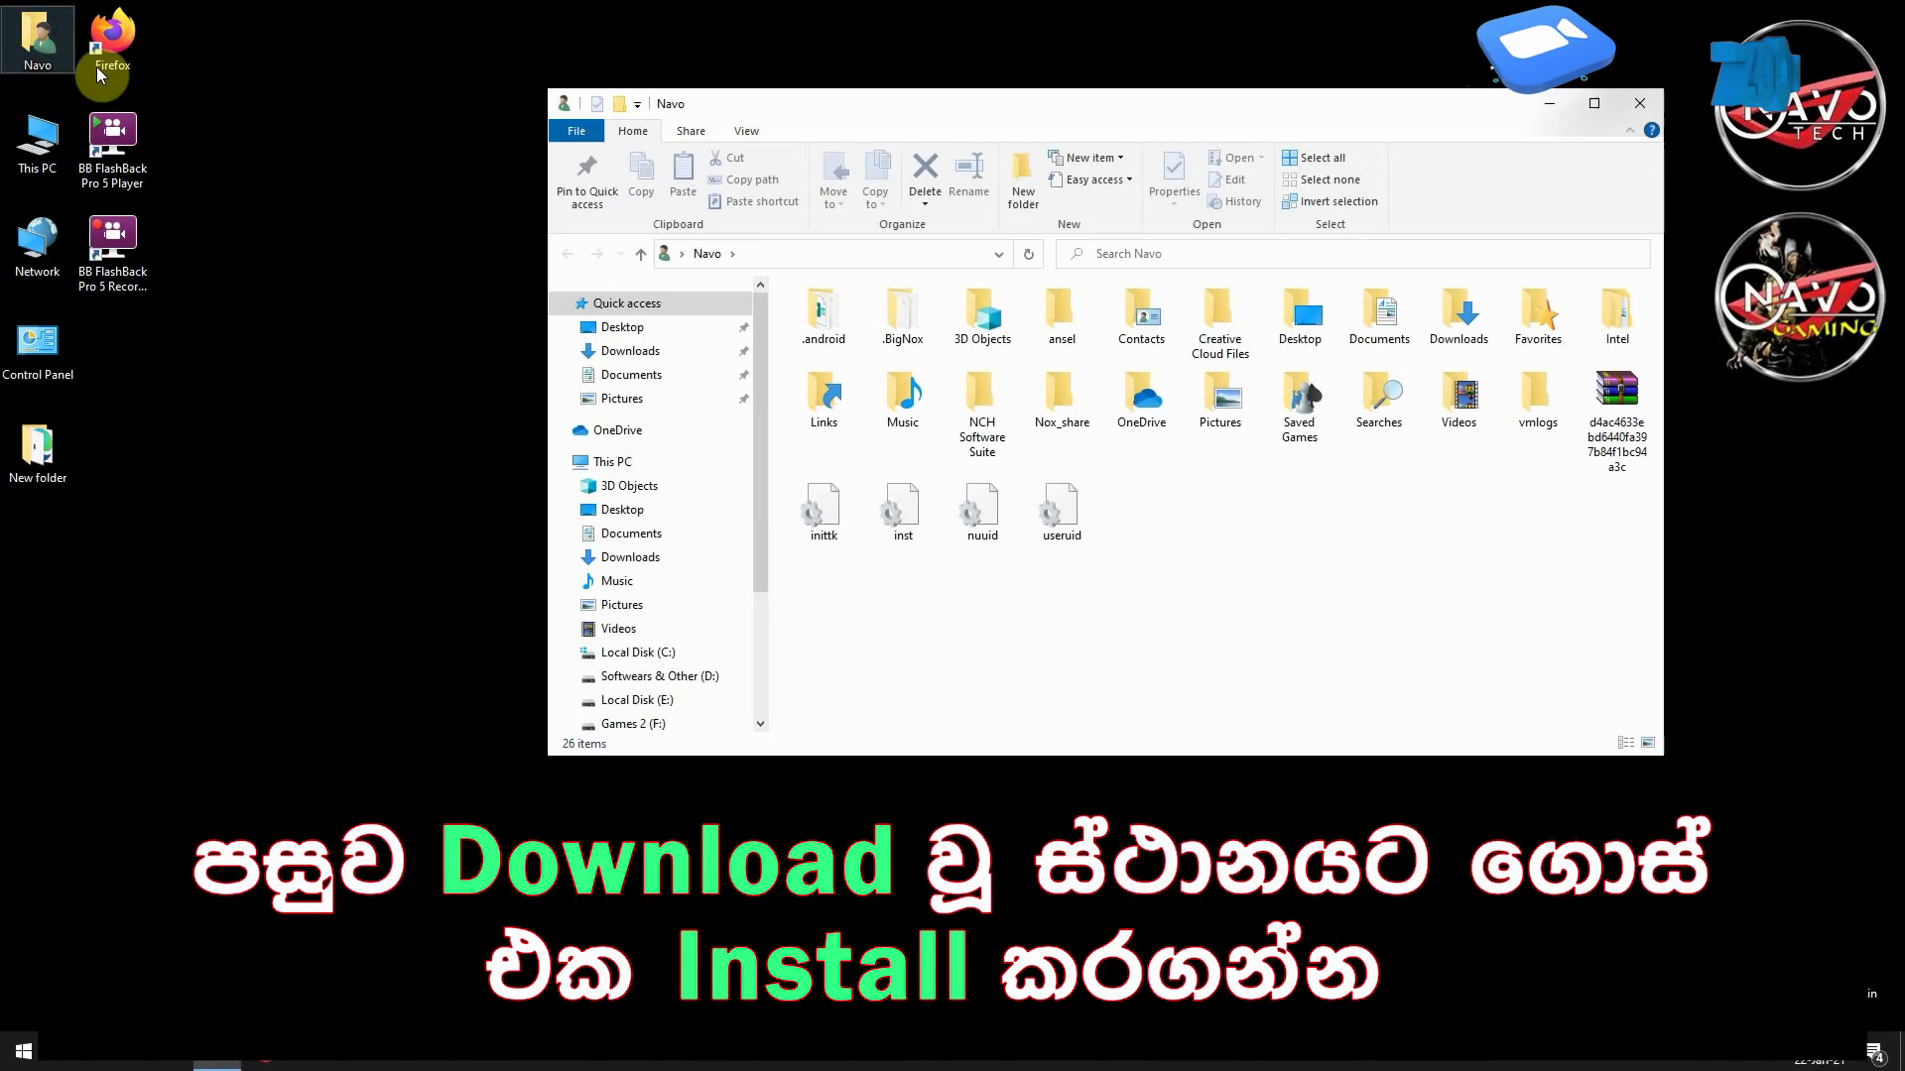
pyautogui.click(645, 353)
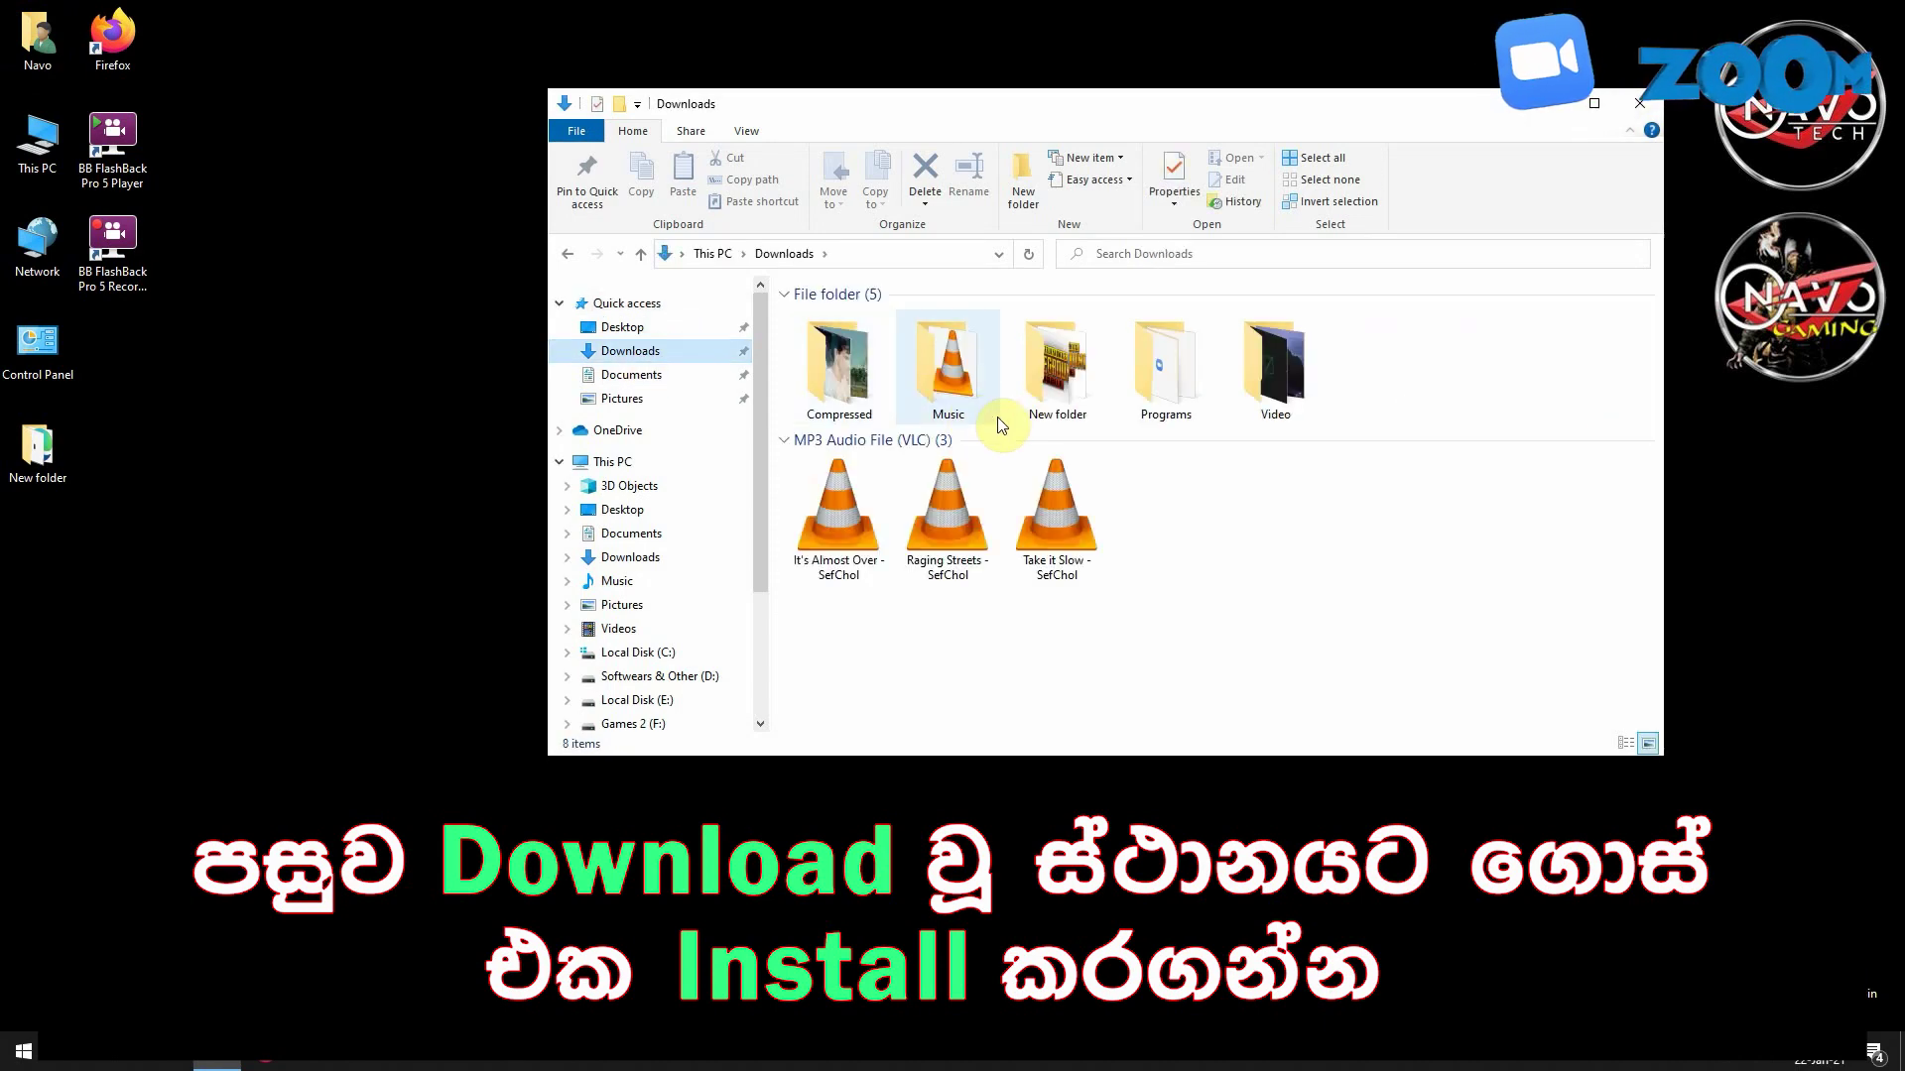
pyautogui.doubleClick(1184, 379)
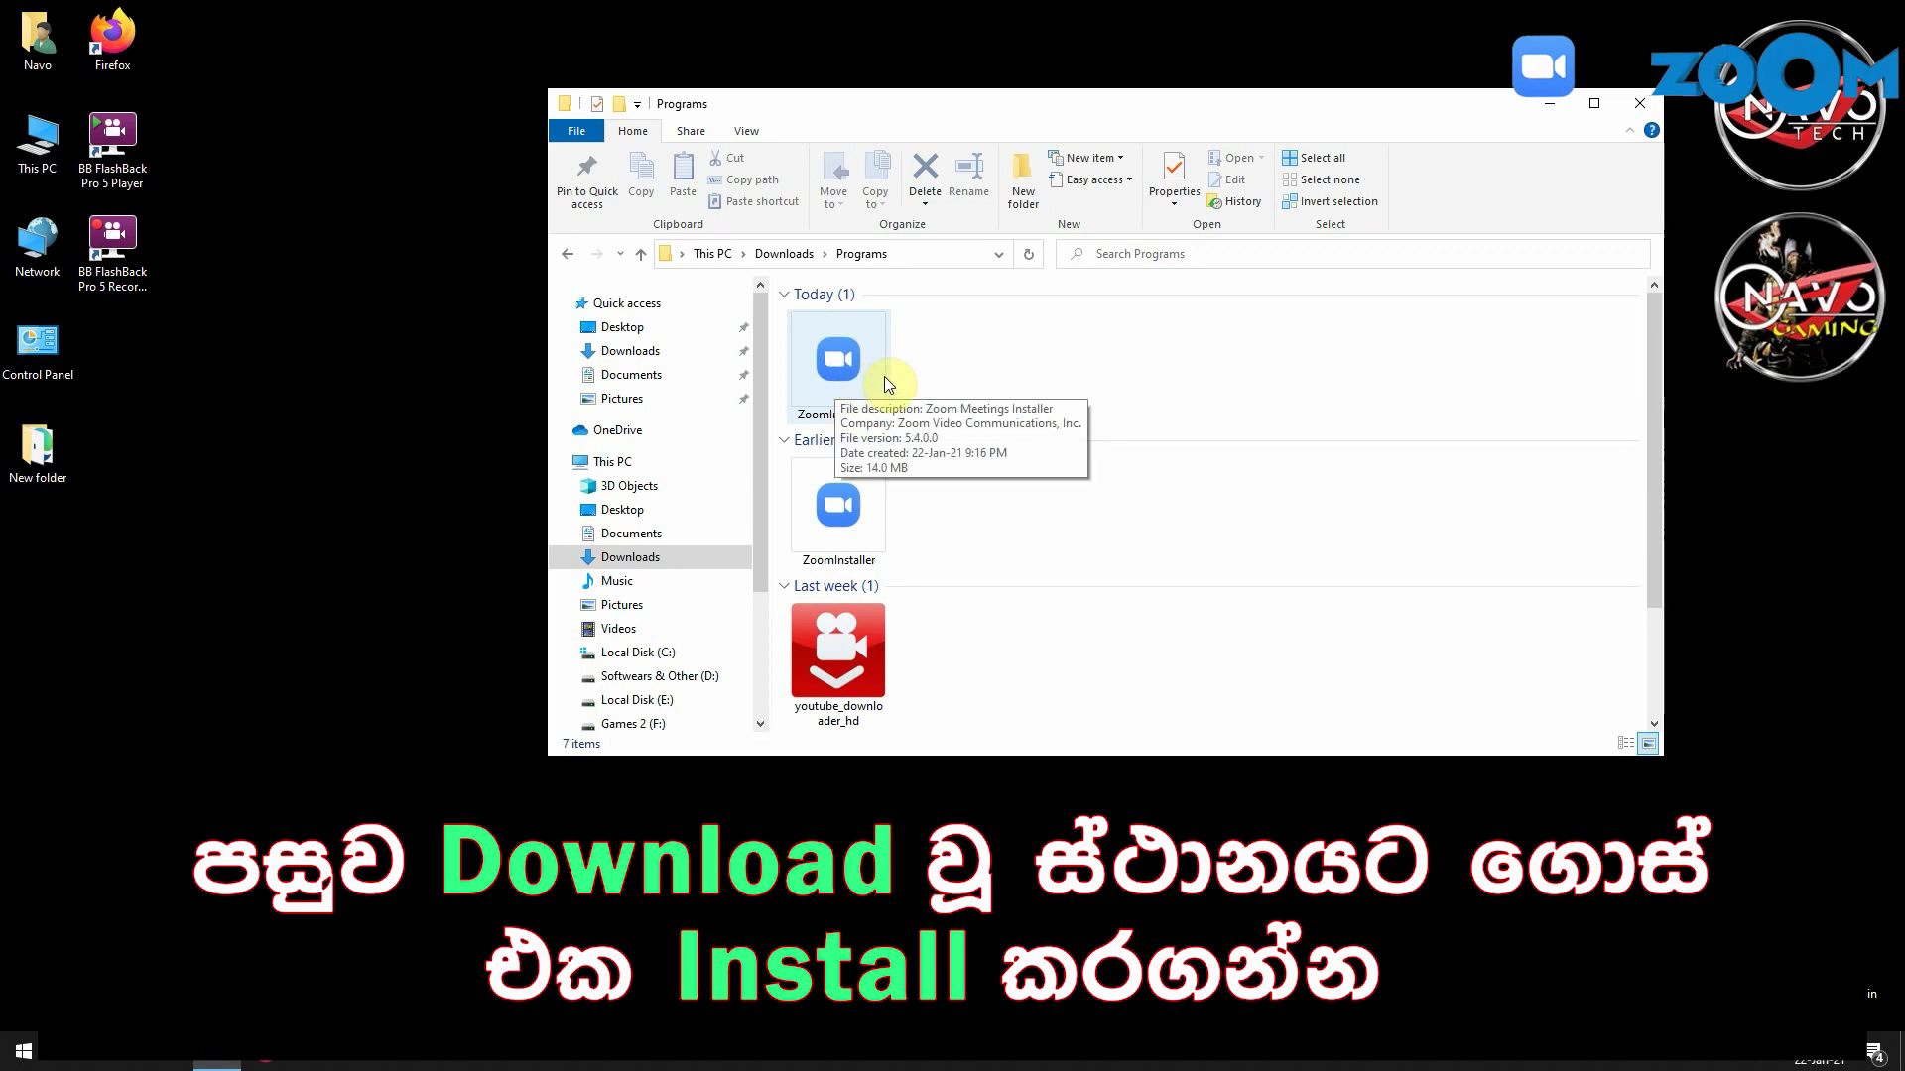
pyautogui.click(746, 134)
pyautogui.click(782, 160)
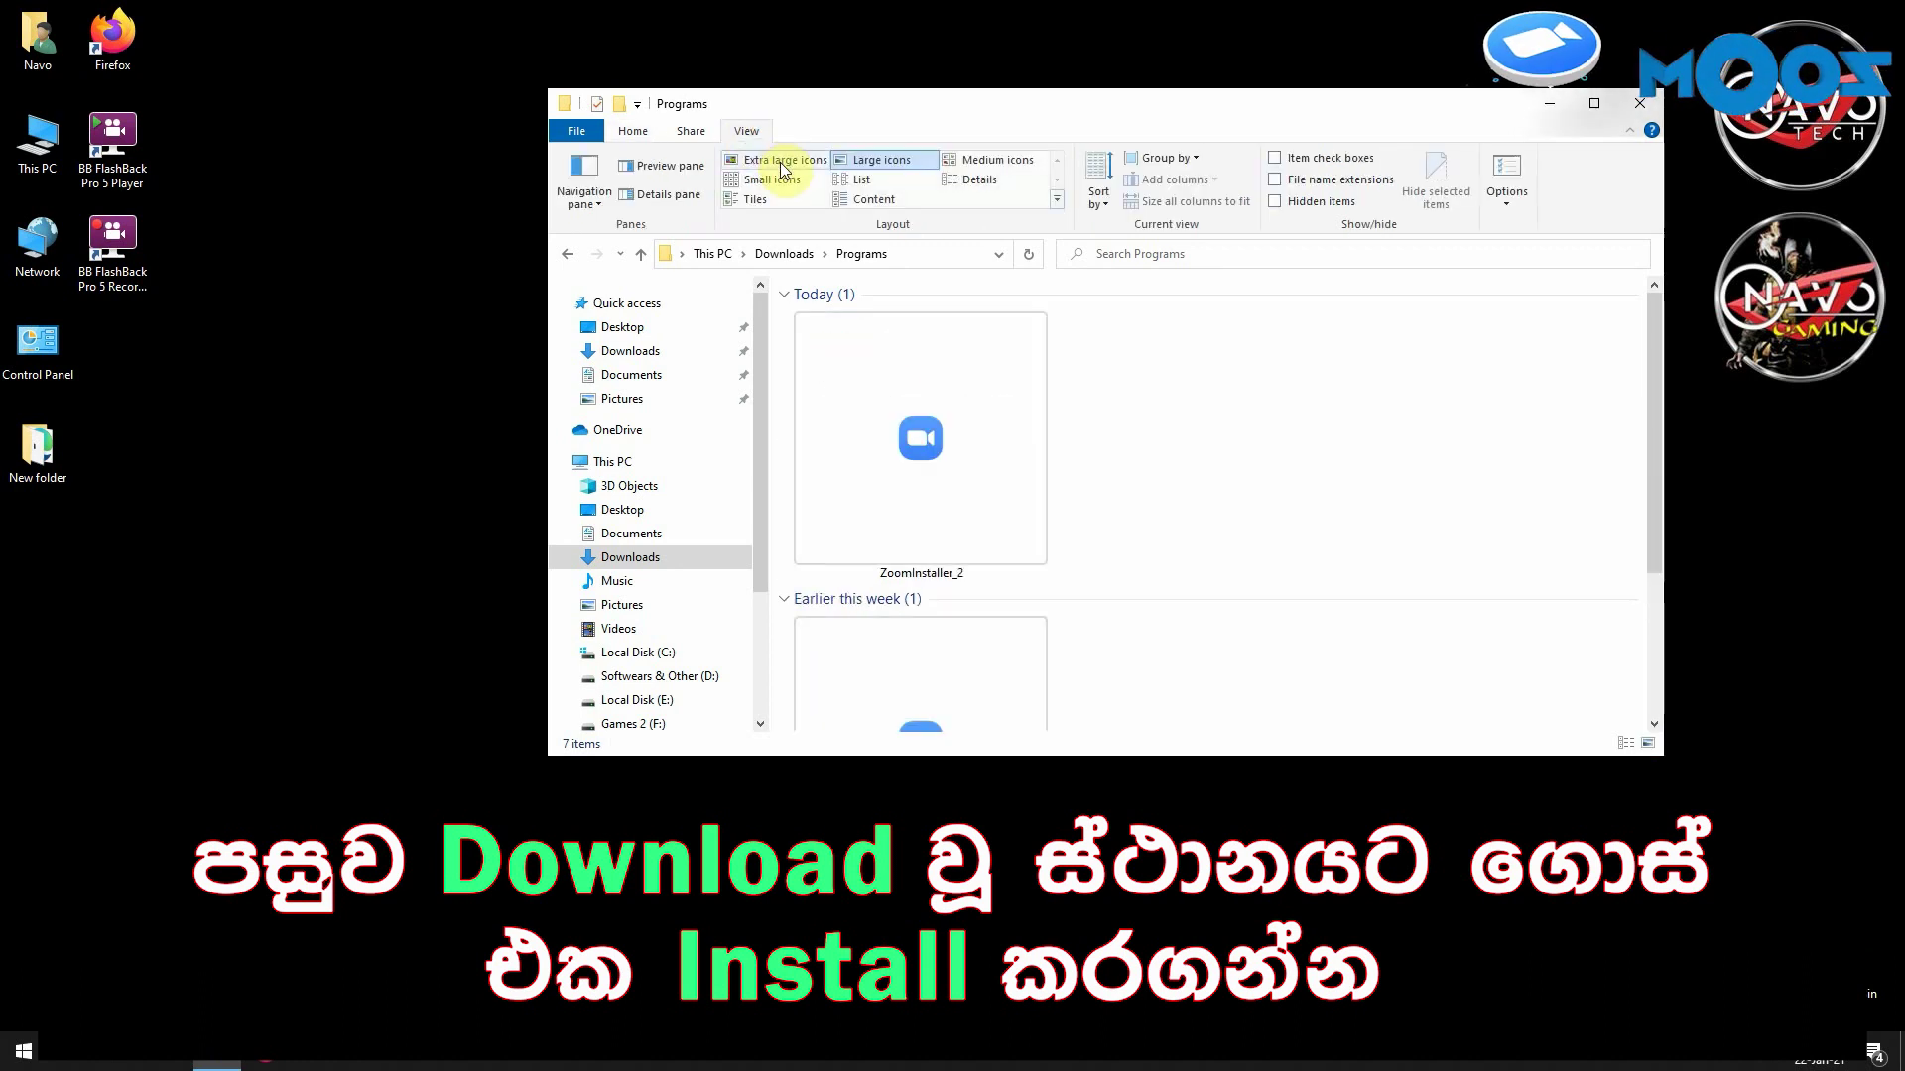
pyautogui.click(992, 485)
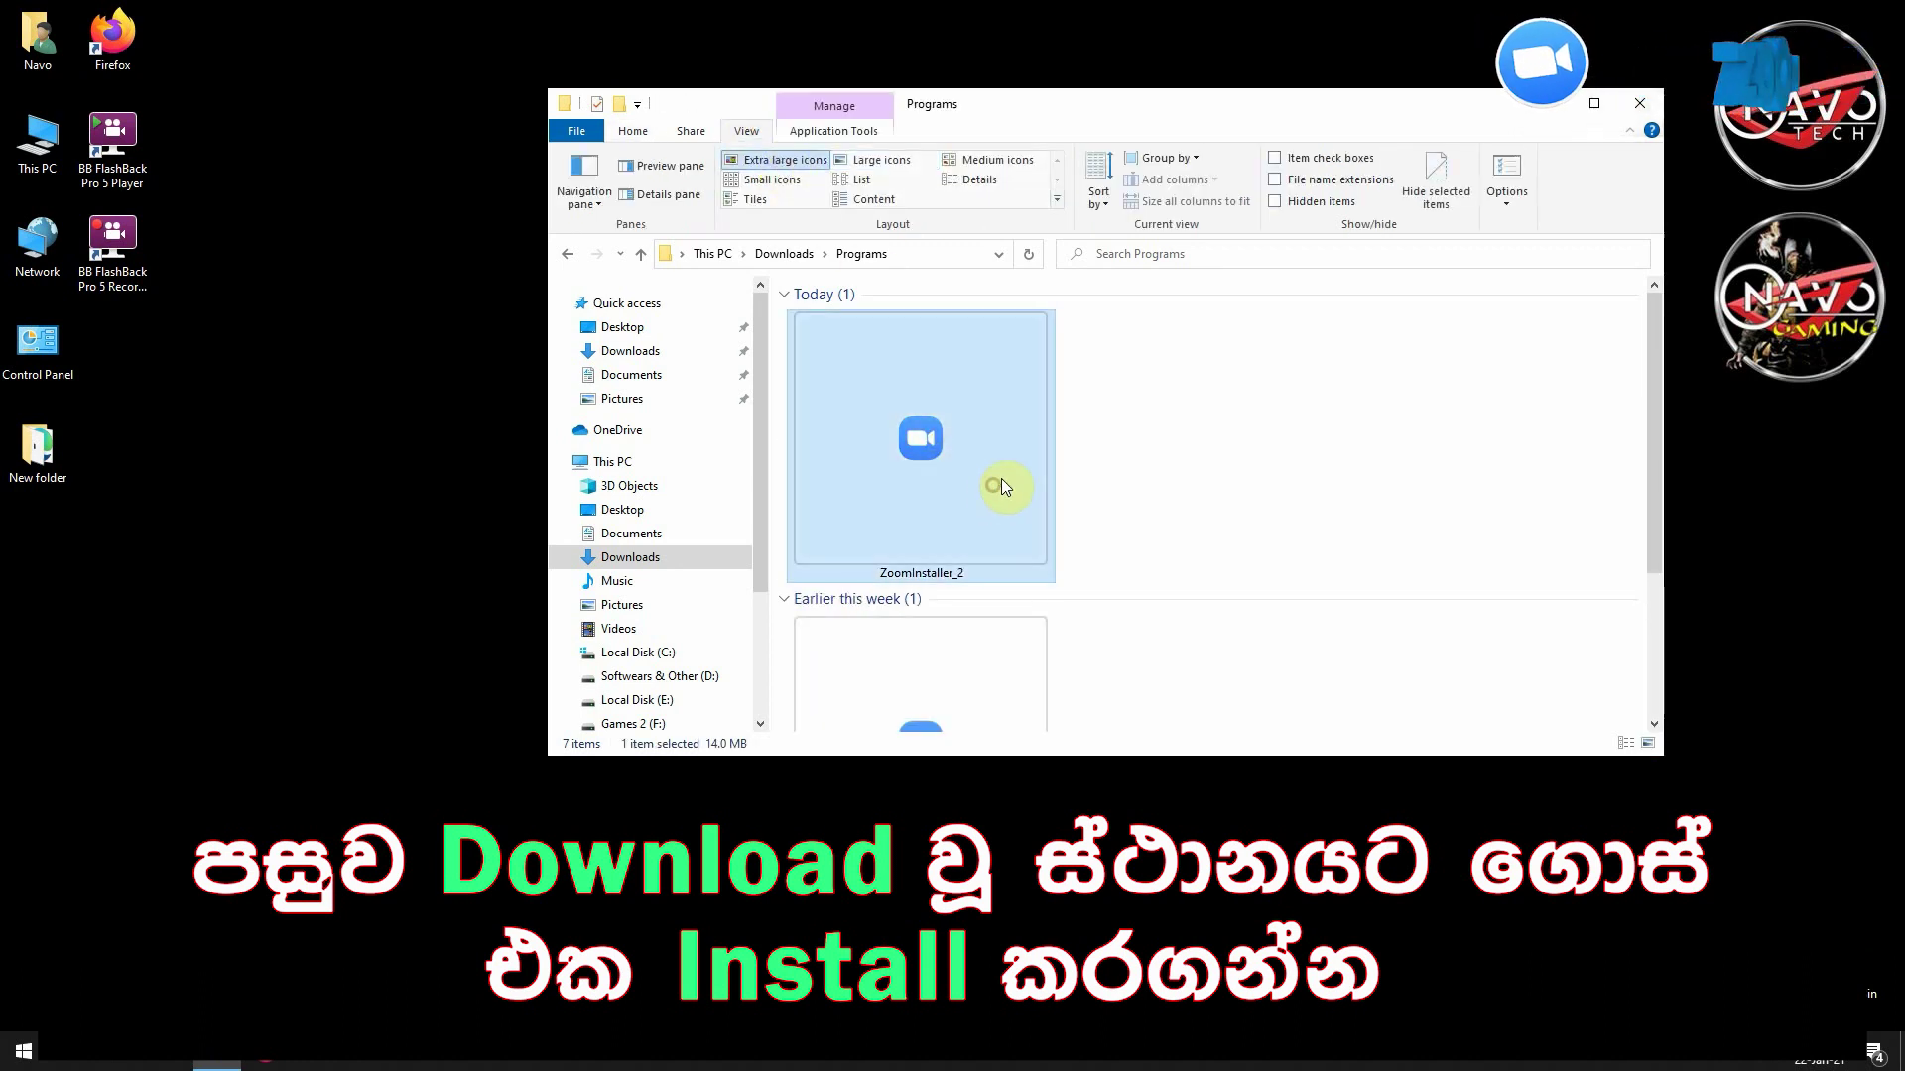
pyautogui.doubleClick(933, 440)
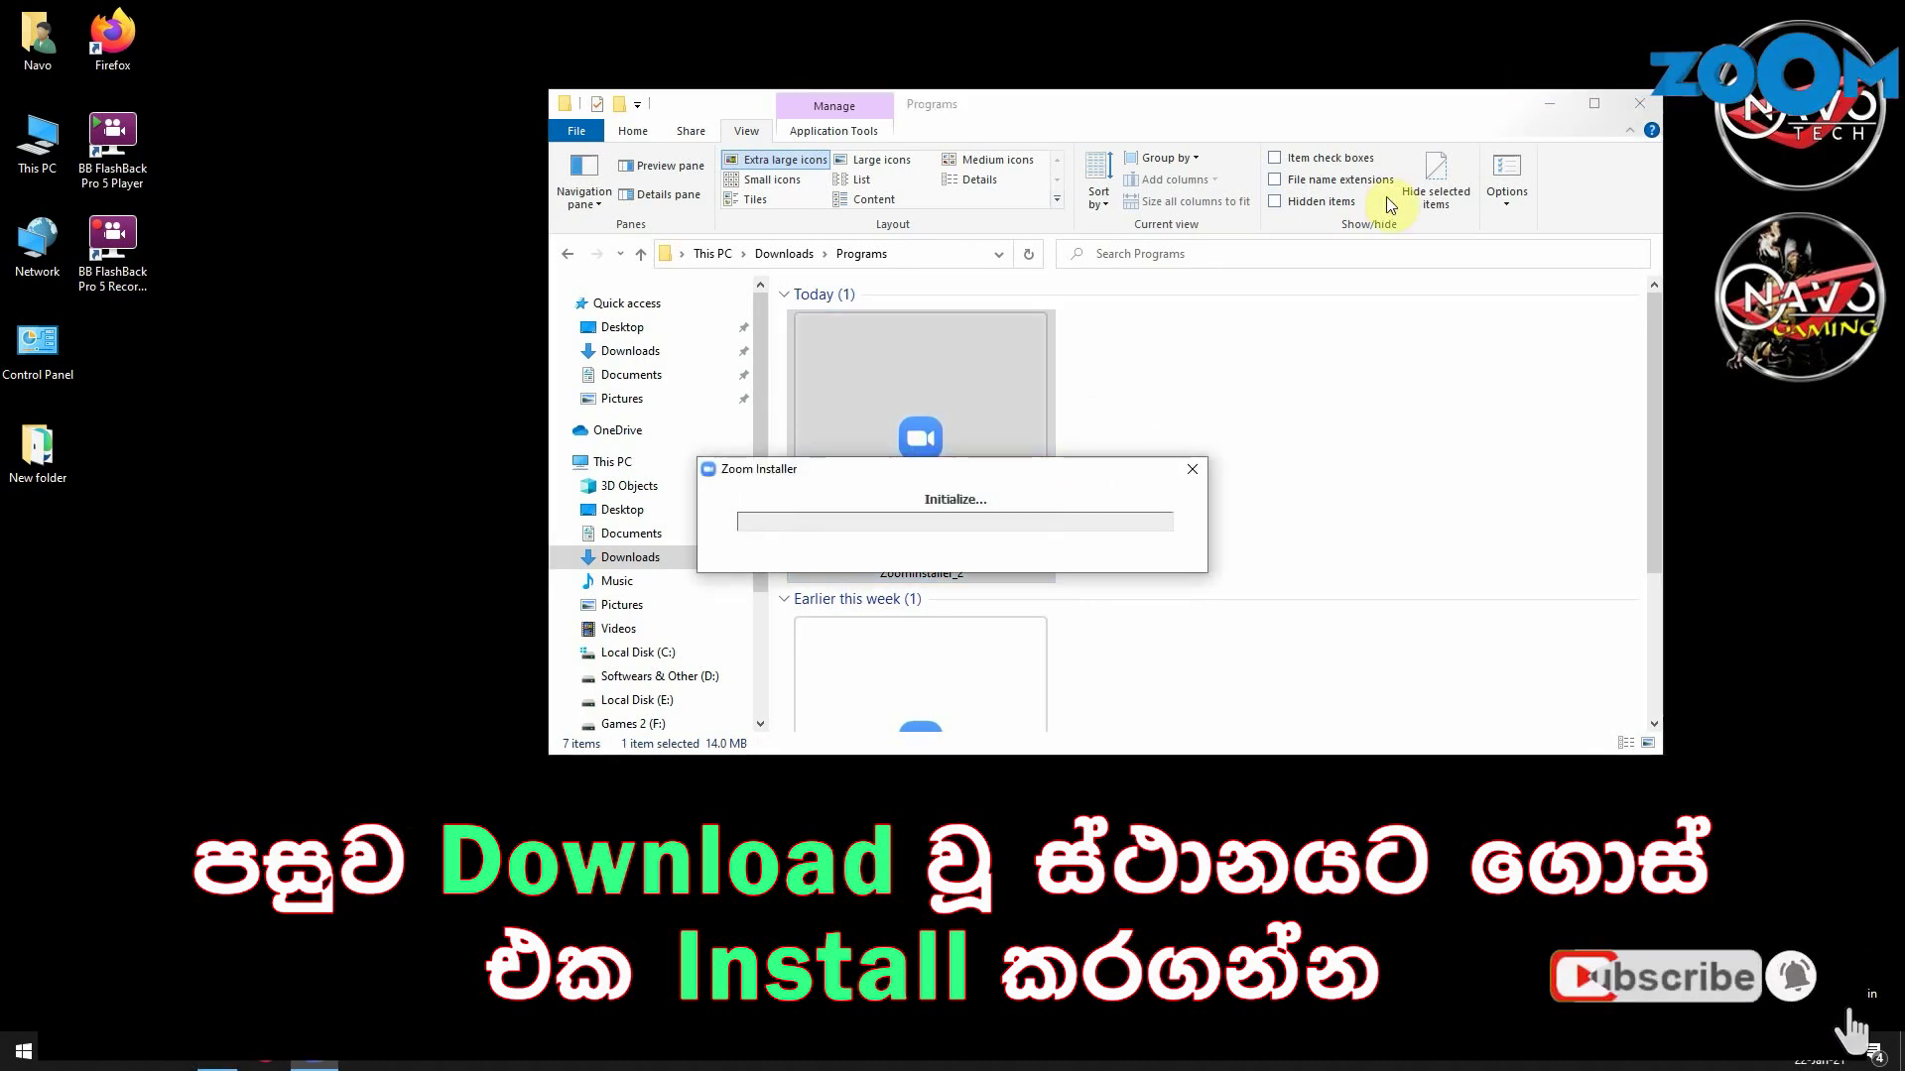
# - Once Zoom installs, open its Join a Meeting form and bring up the Gmail invite
pyautogui.click(1548, 104)
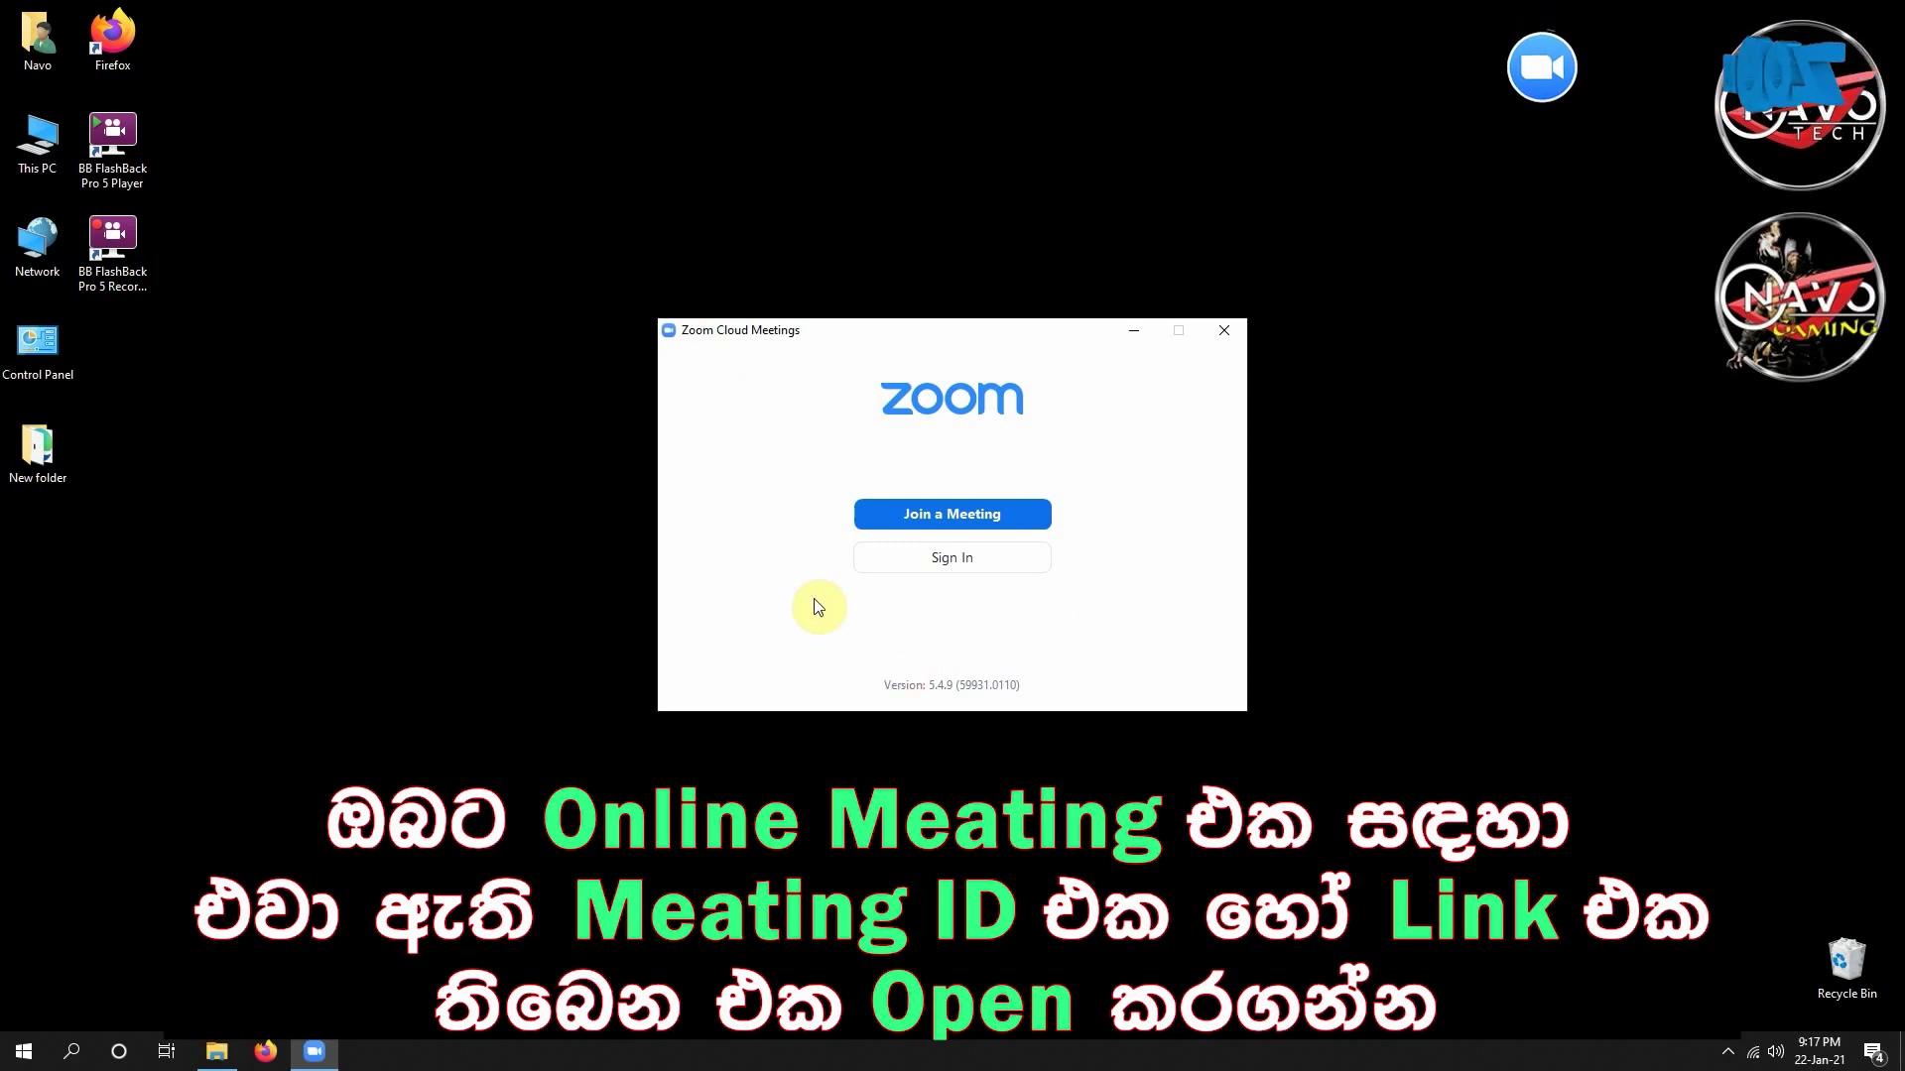
pyautogui.click(988, 514)
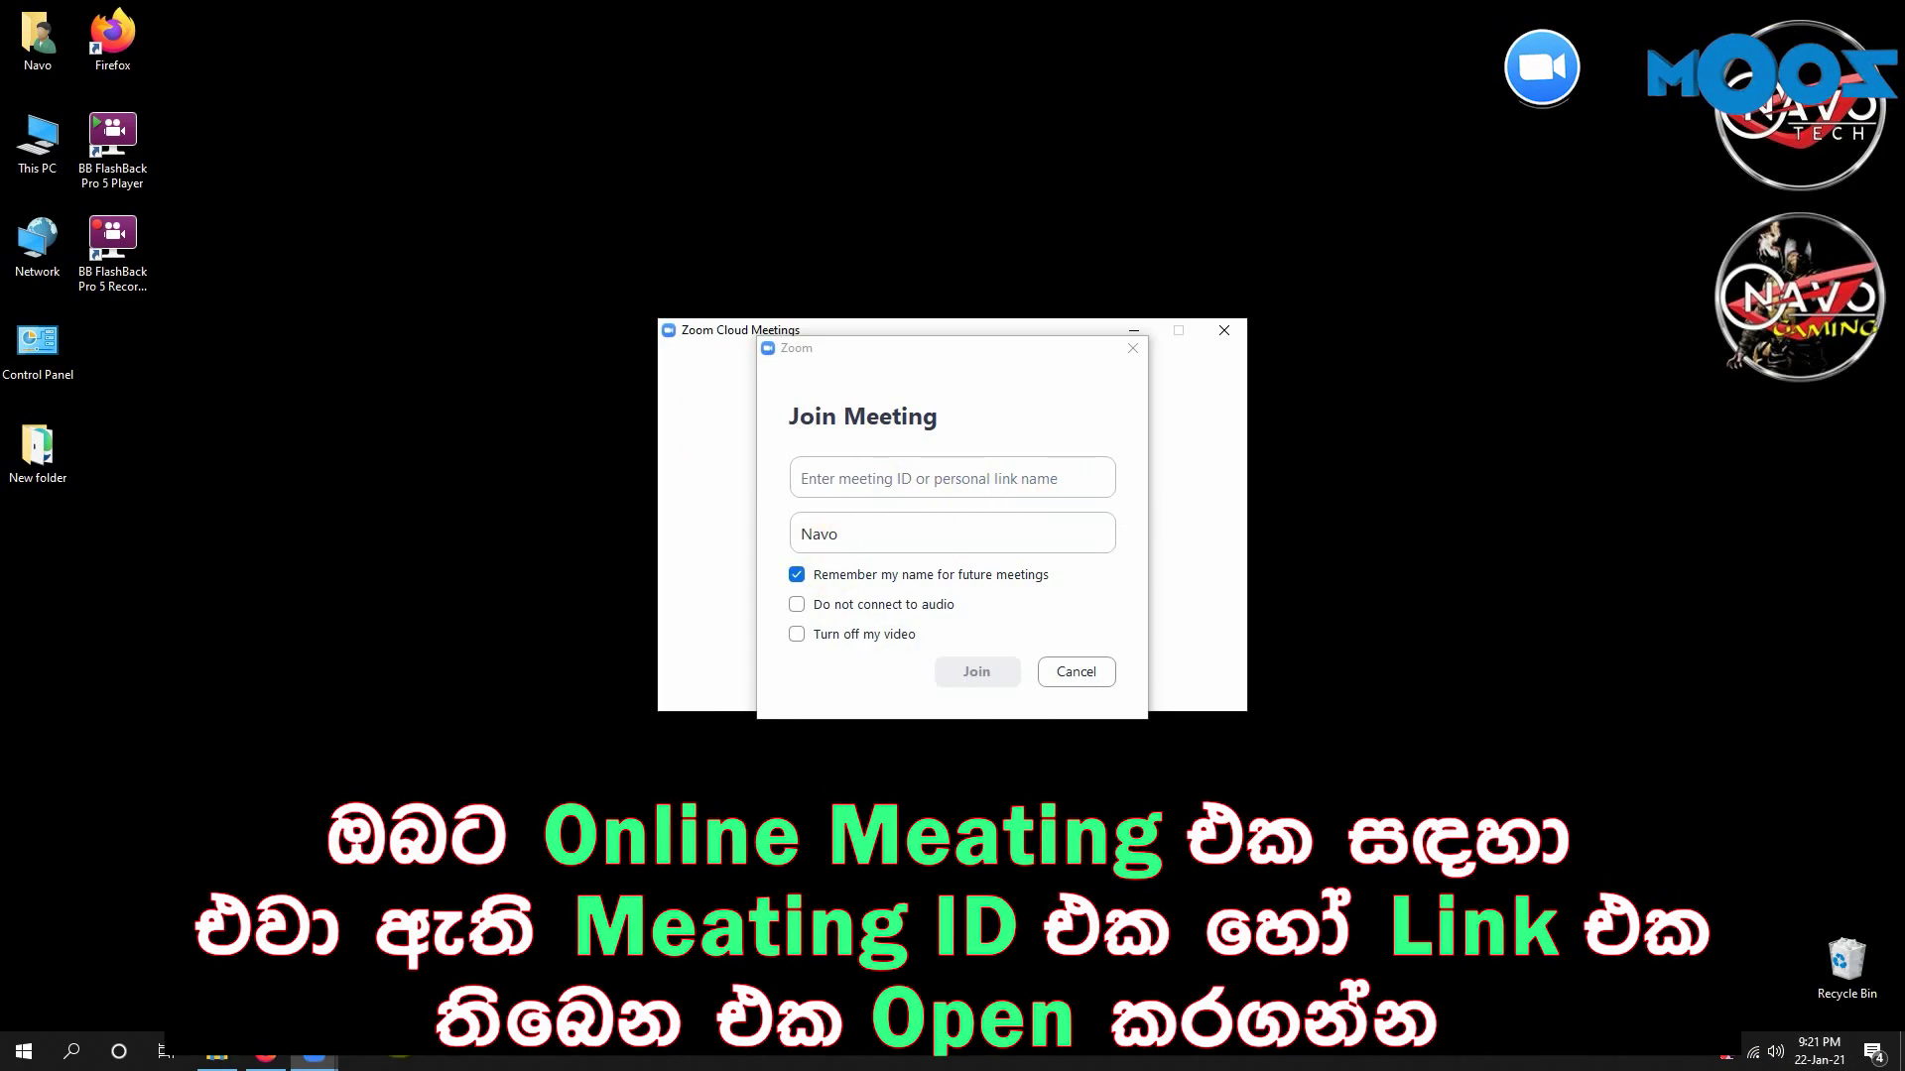
pyautogui.click(265, 1052)
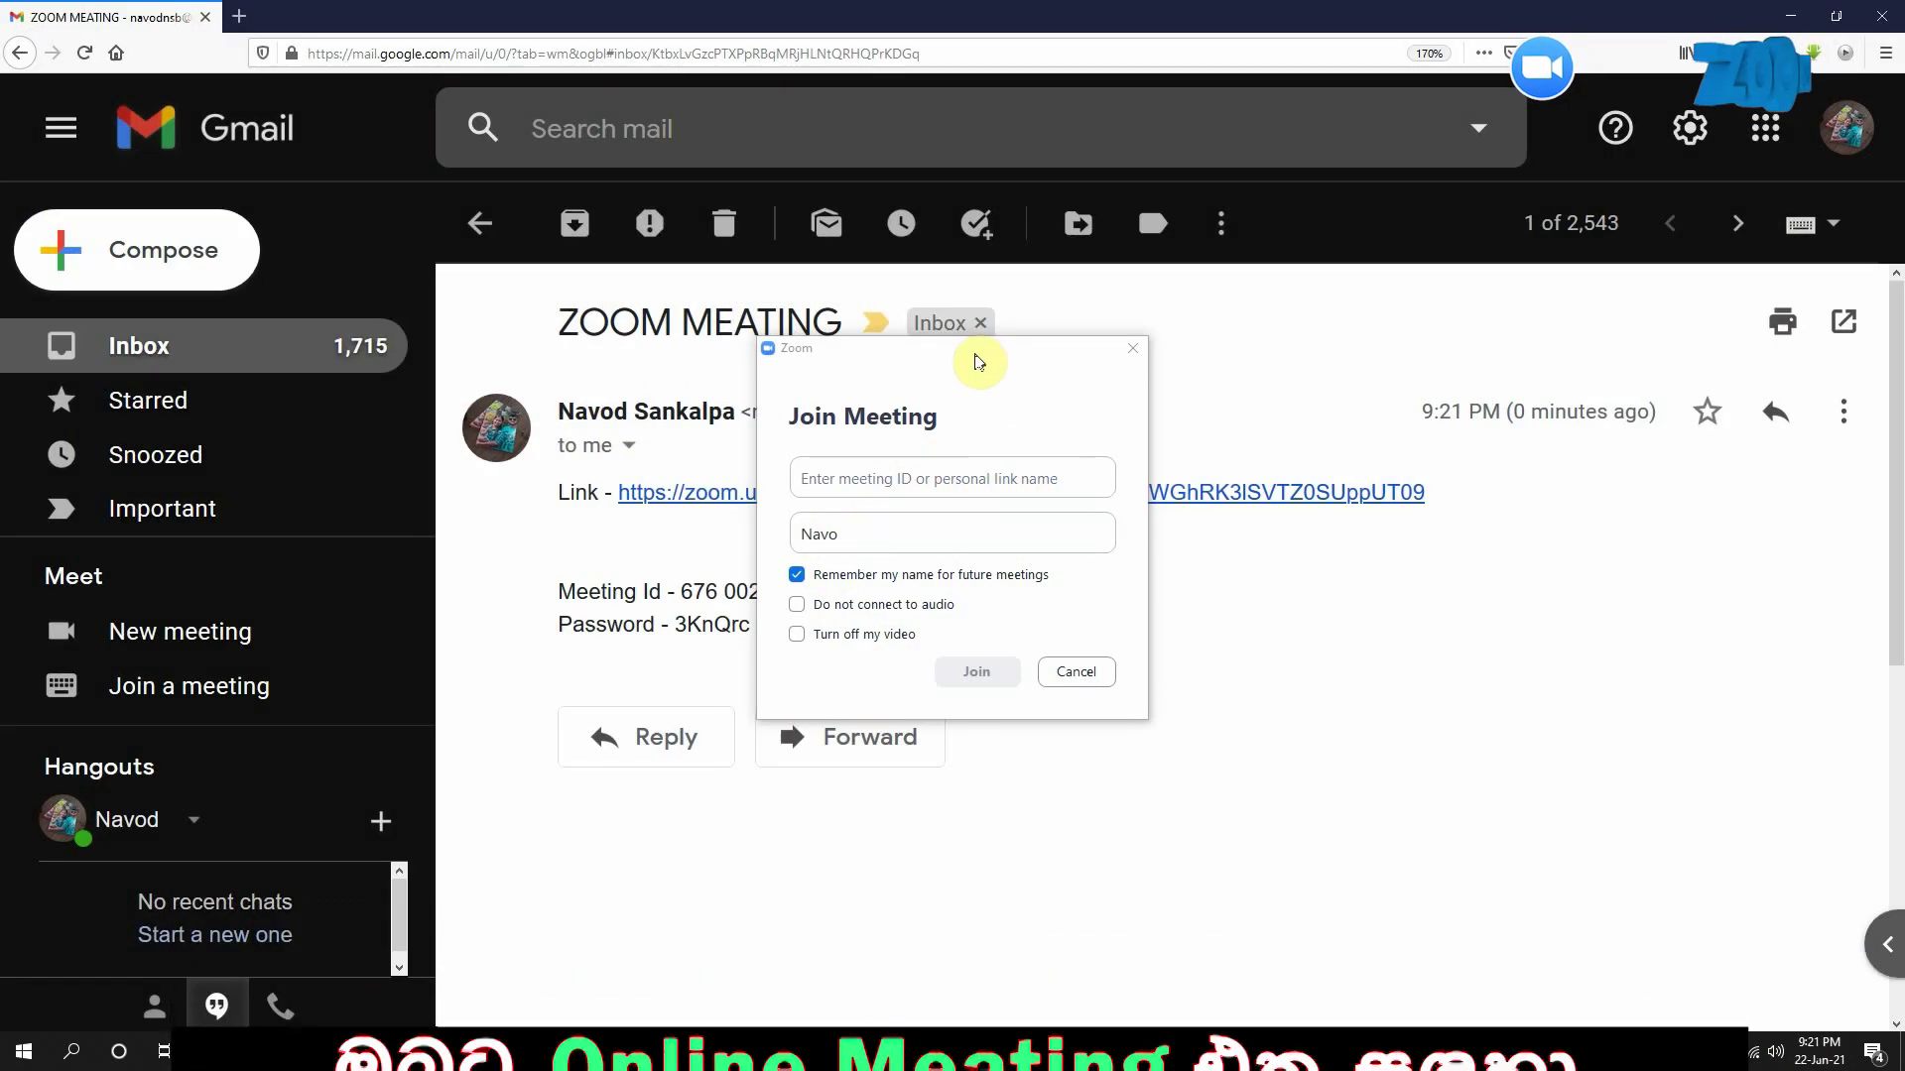
# - Copy the meeting ID from the invite email into Zoom's meeting ID field and submit it
pyautogui.moveTo(980, 357); pyautogui.dragTo(1680, 331)
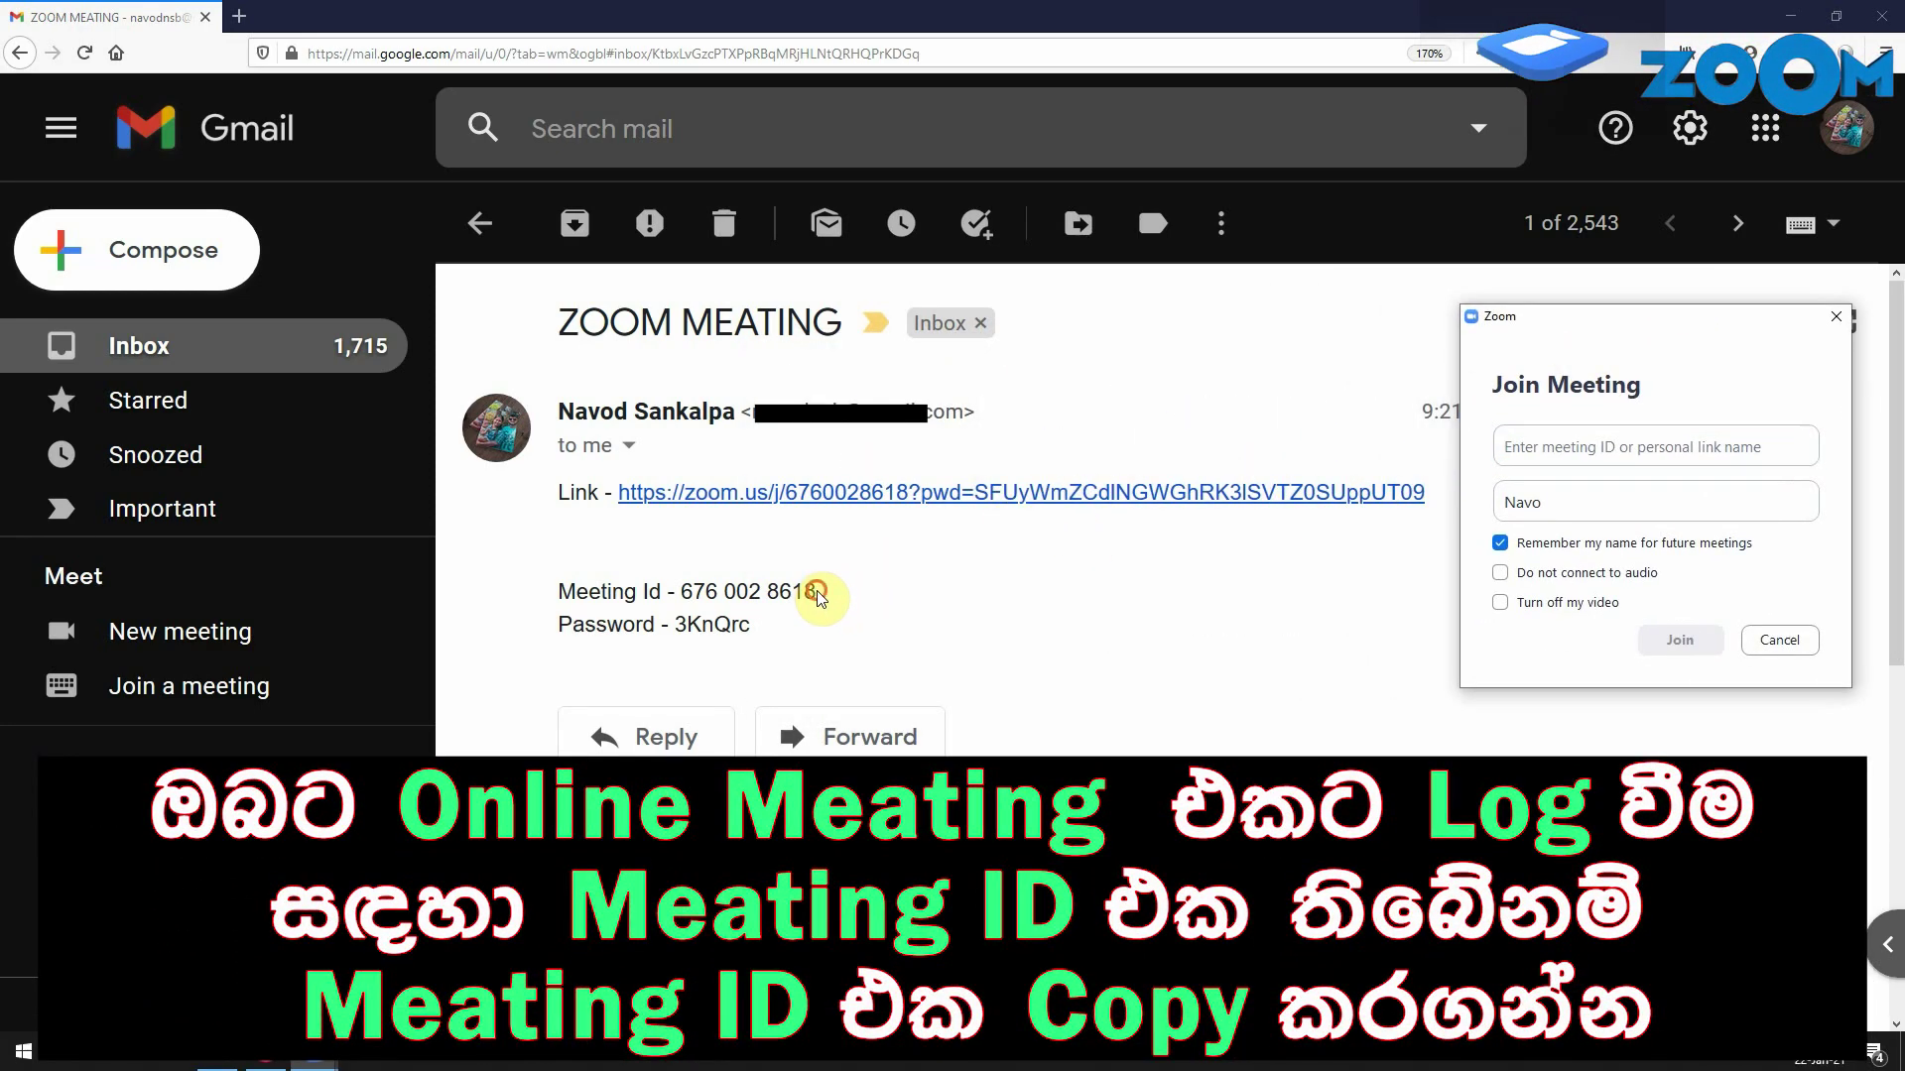
pyautogui.moveTo(817, 591); pyautogui.dragTo(683, 591)
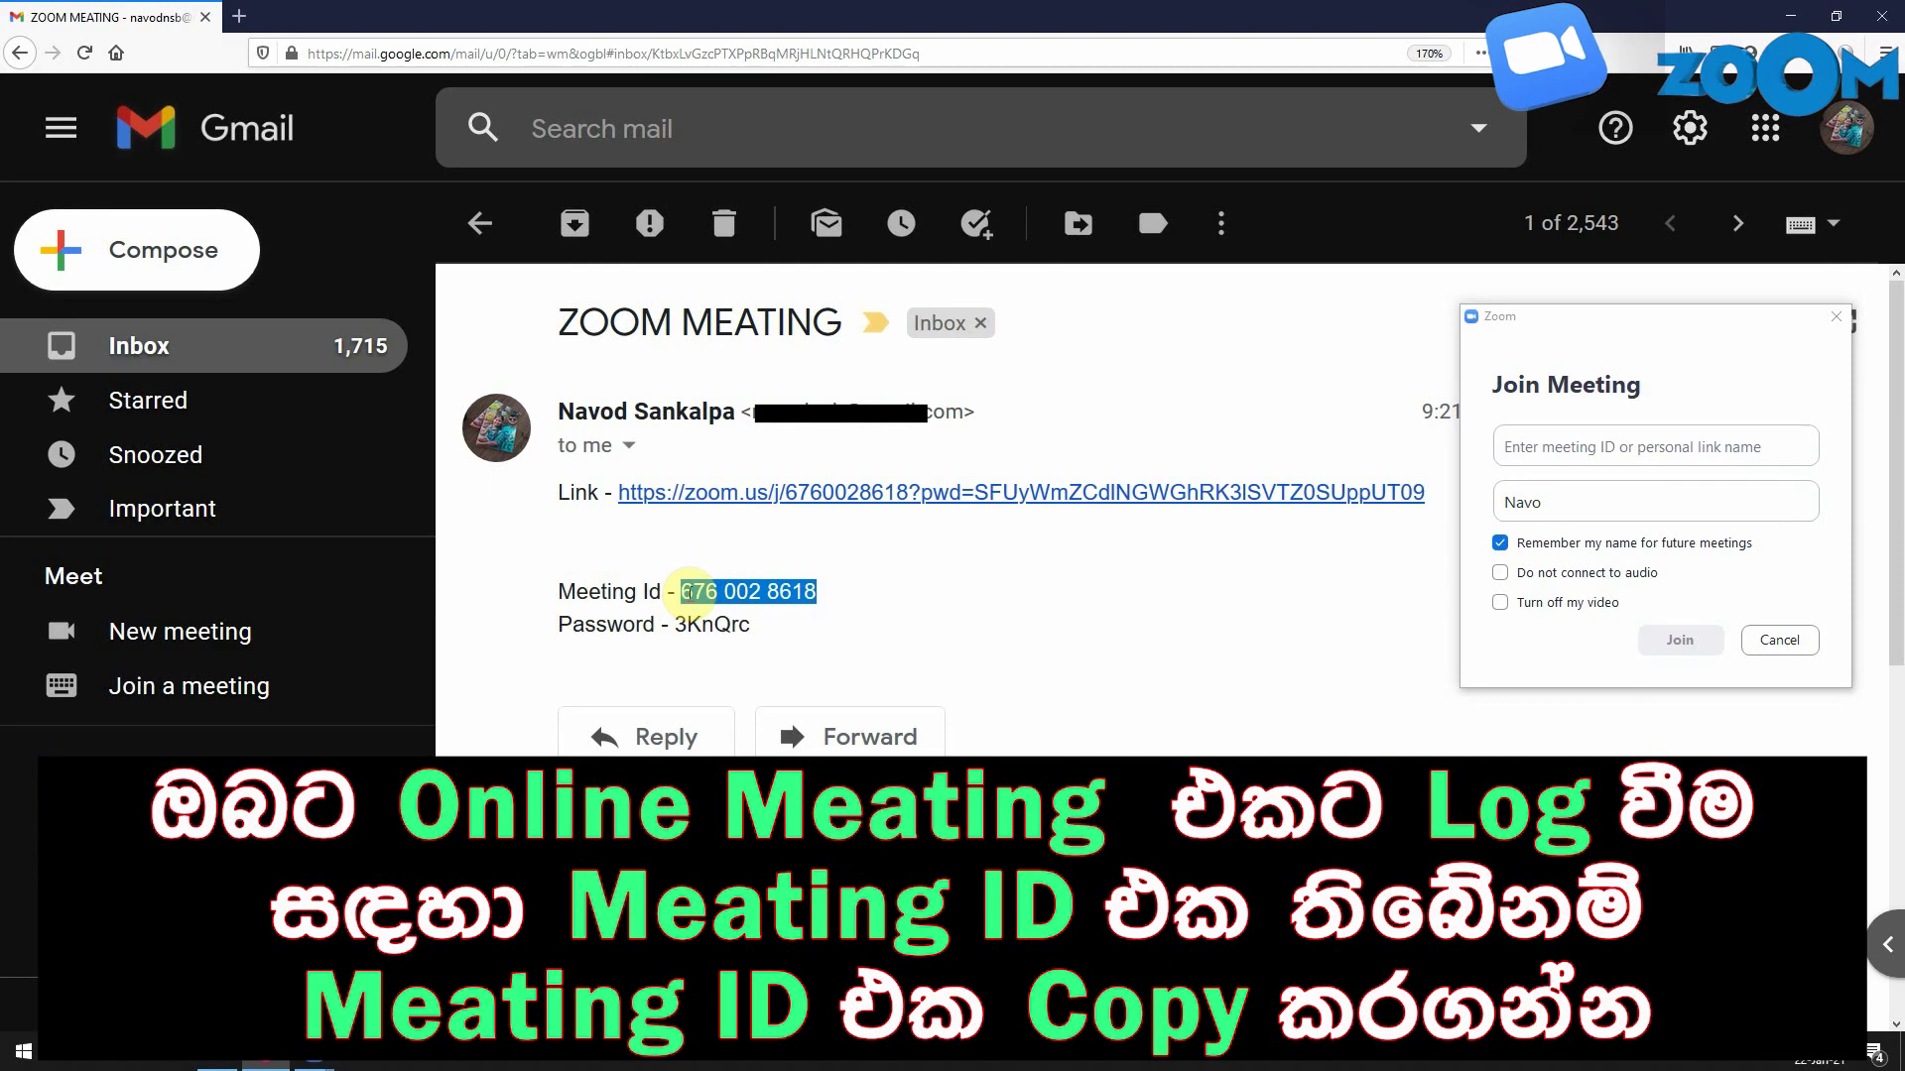
pyautogui.rightClick(749, 598)
pyautogui.click(817, 616)
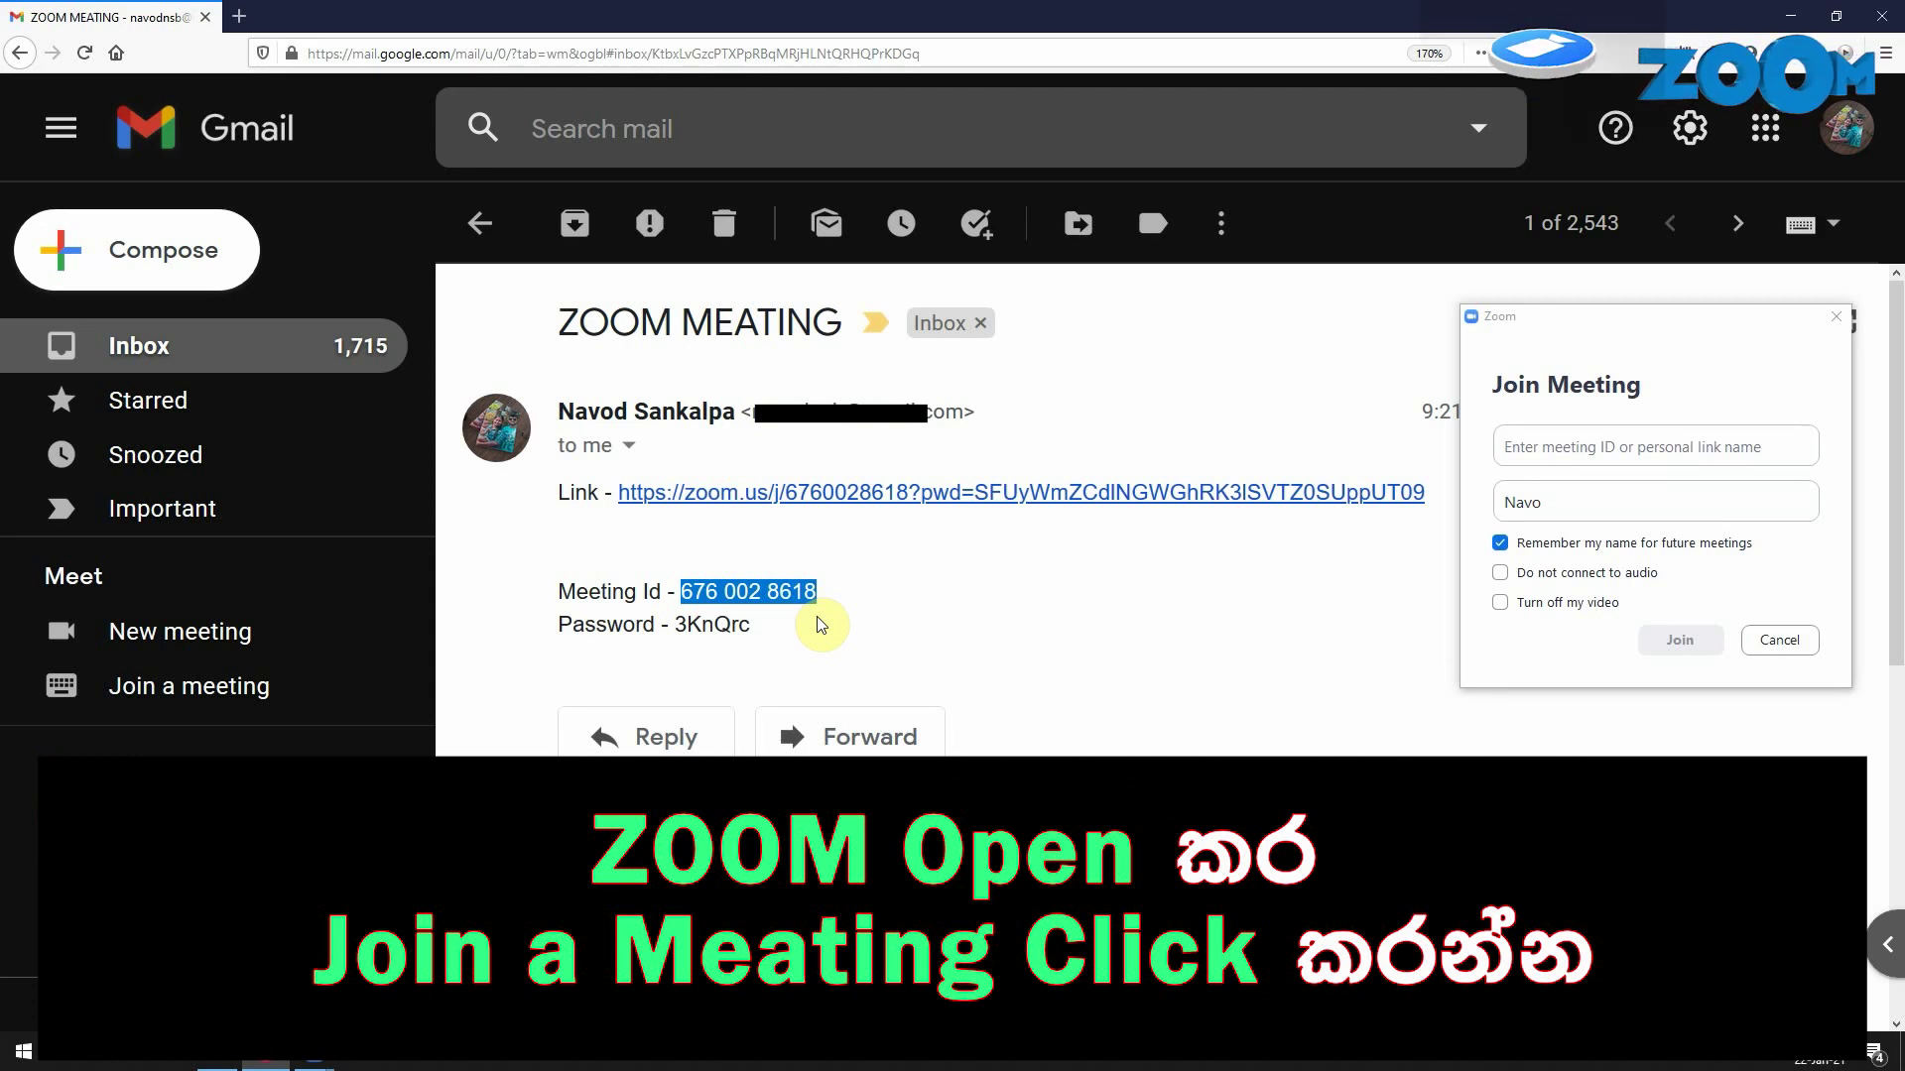
pyautogui.click(1615, 443)
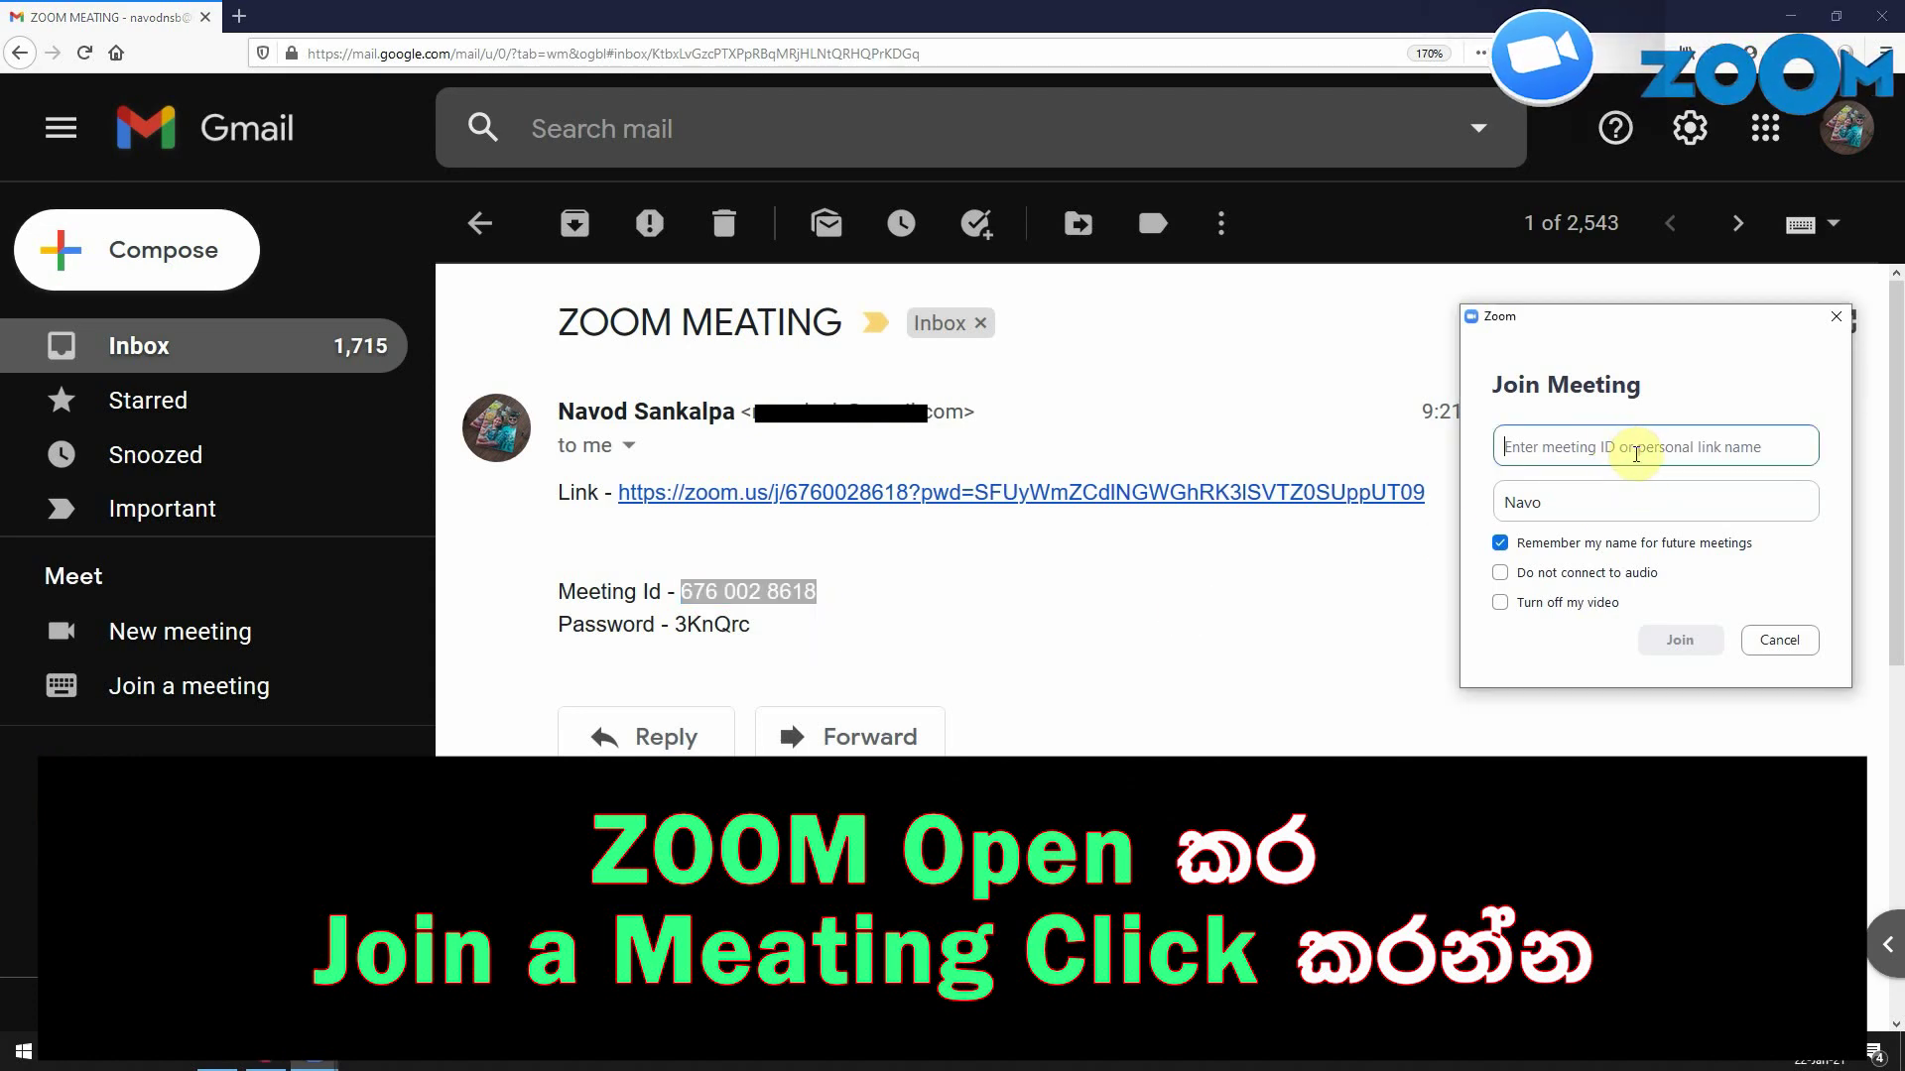
pyautogui.hotkey('ctrl', 'v')
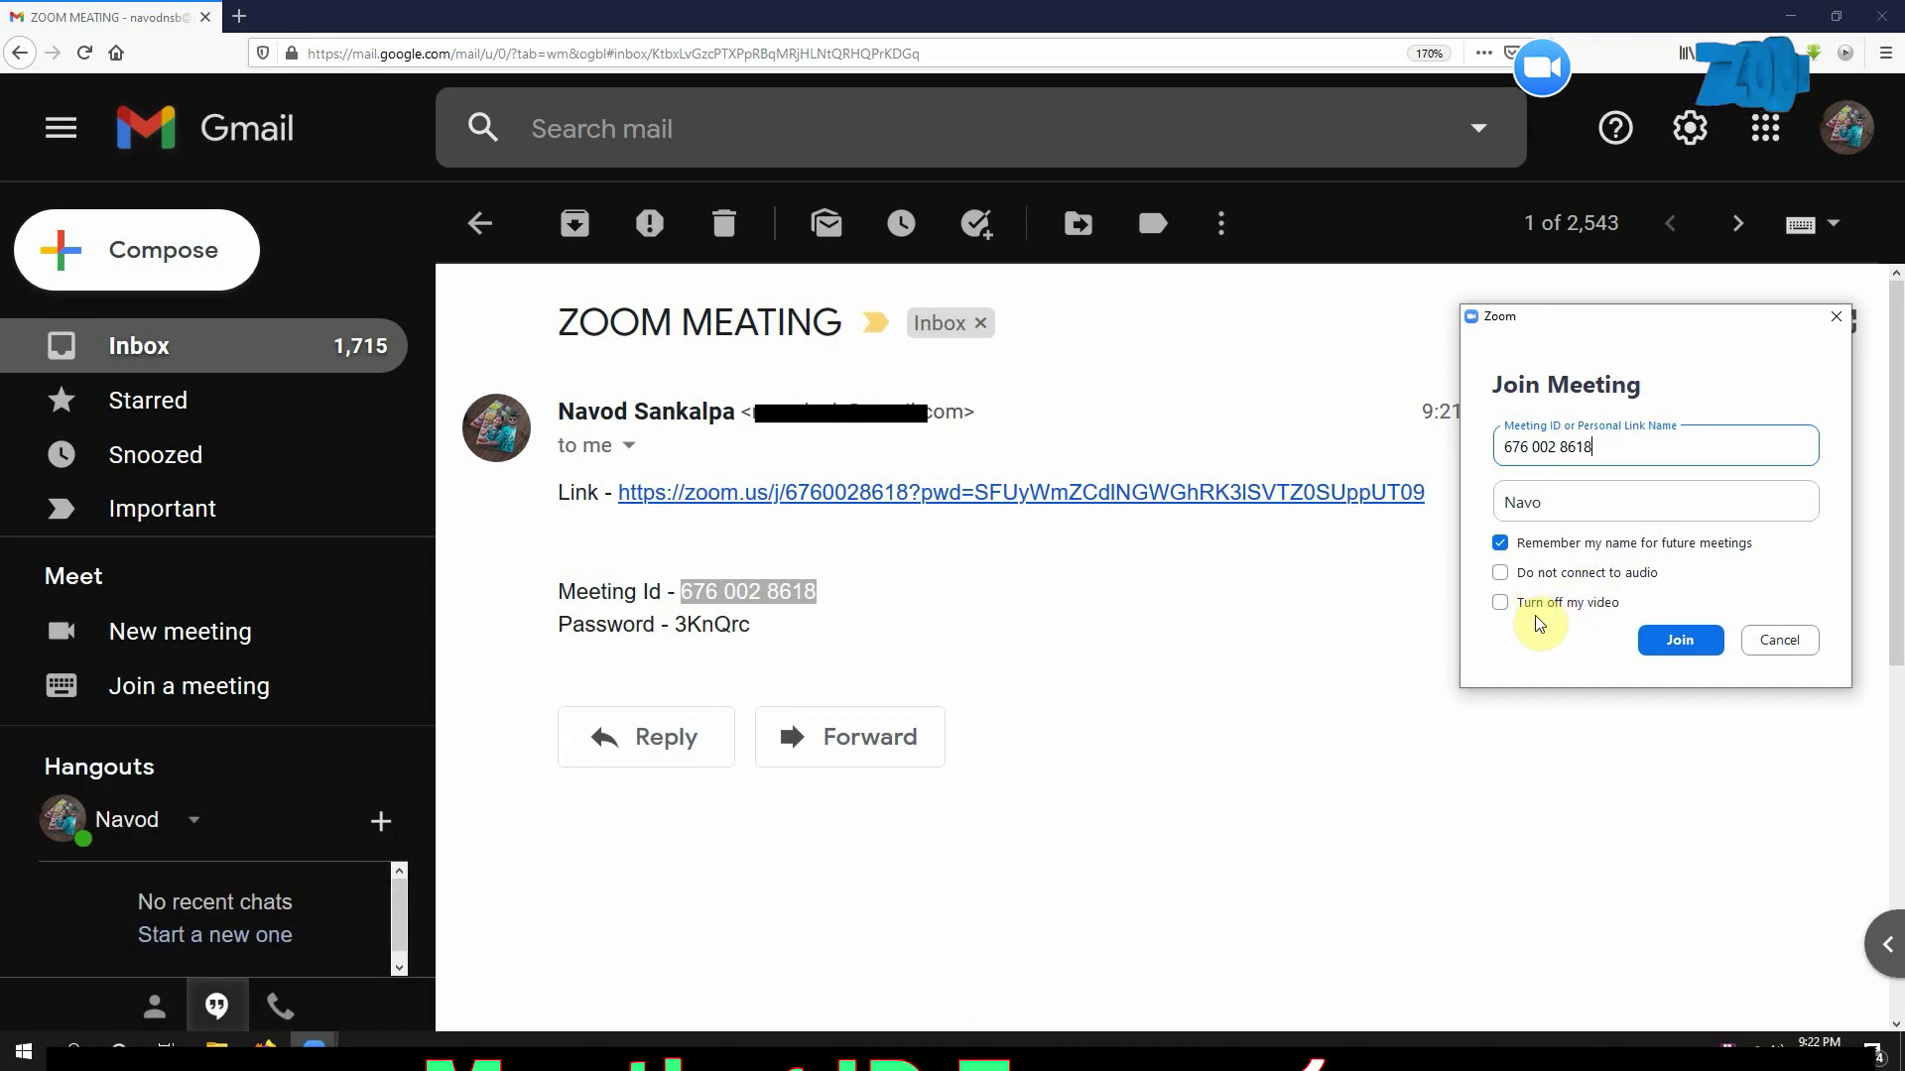
pyautogui.click(1673, 640)
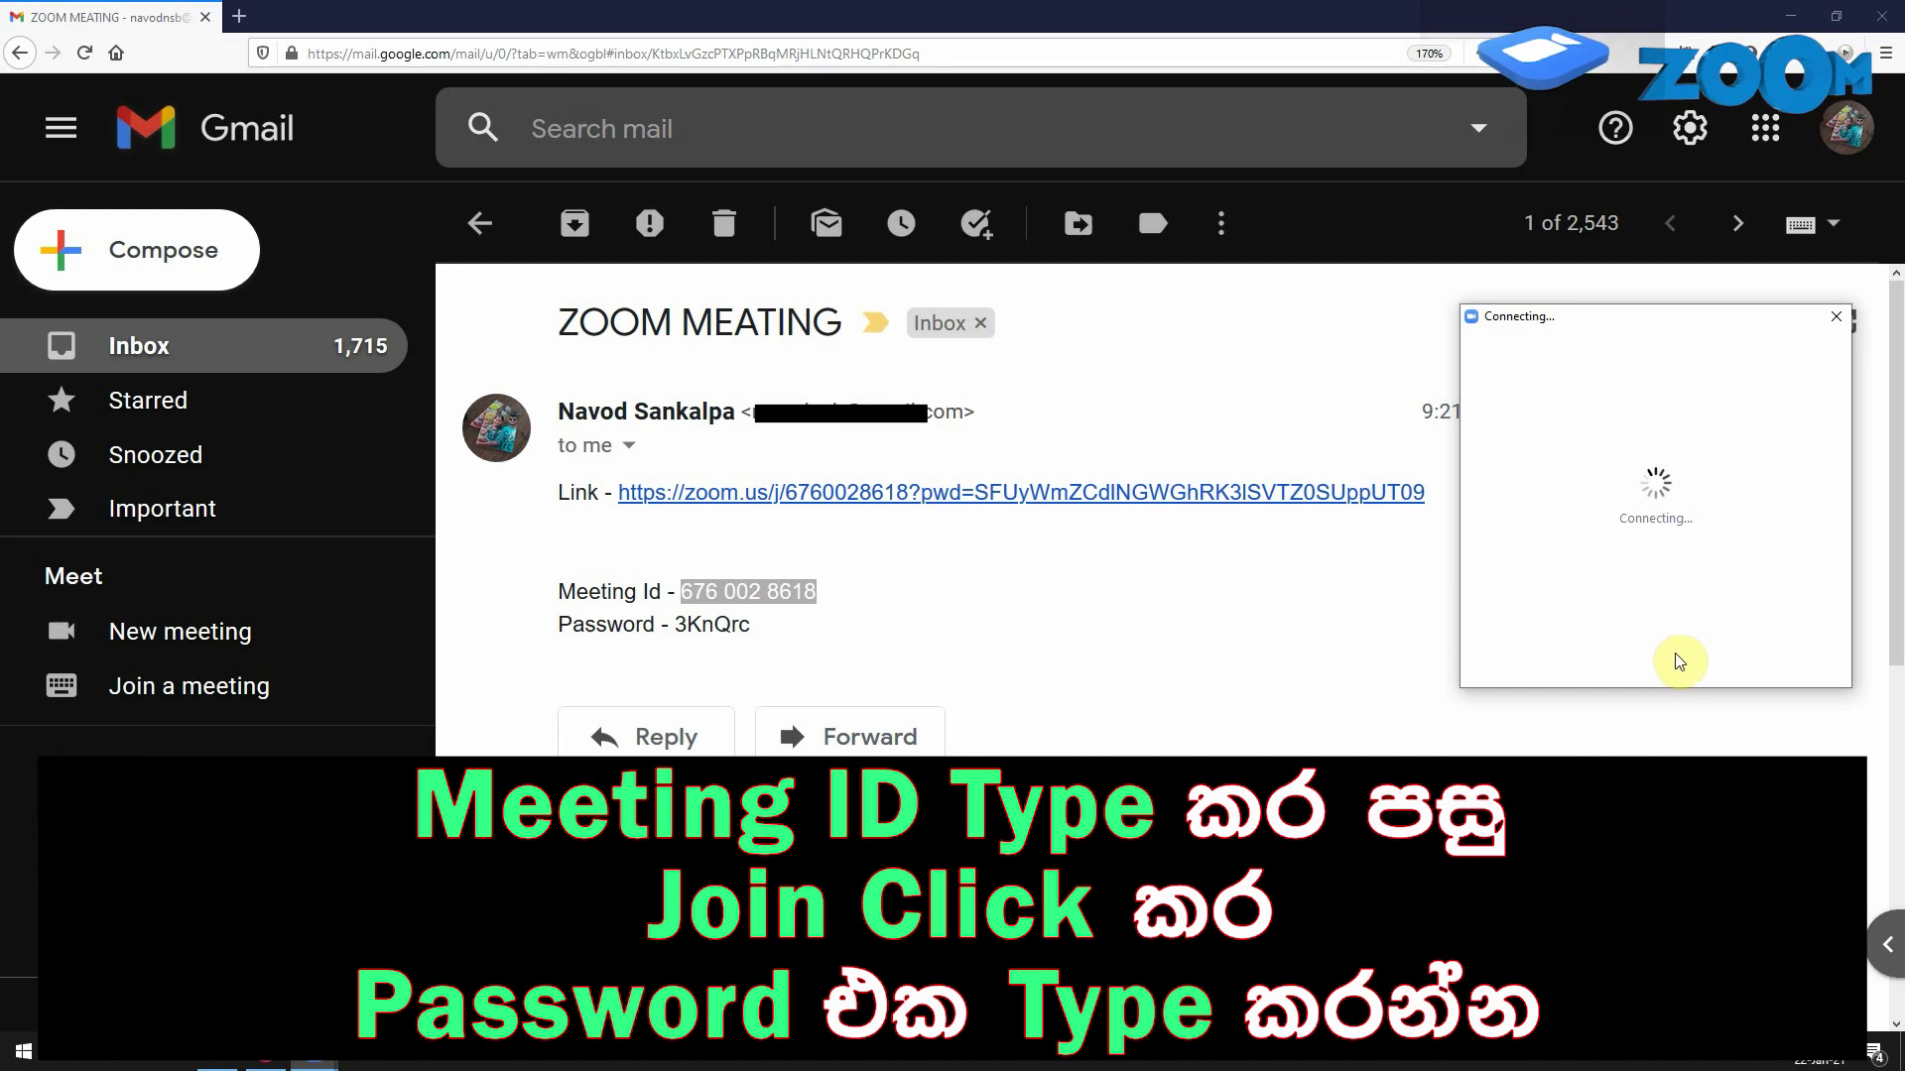
pyautogui.moveTo(972, 349); pyautogui.dragTo(1502, 403)
# - Enter the meeting passcode from the email and submit it with Join Meeting
pyautogui.click(1465, 532)
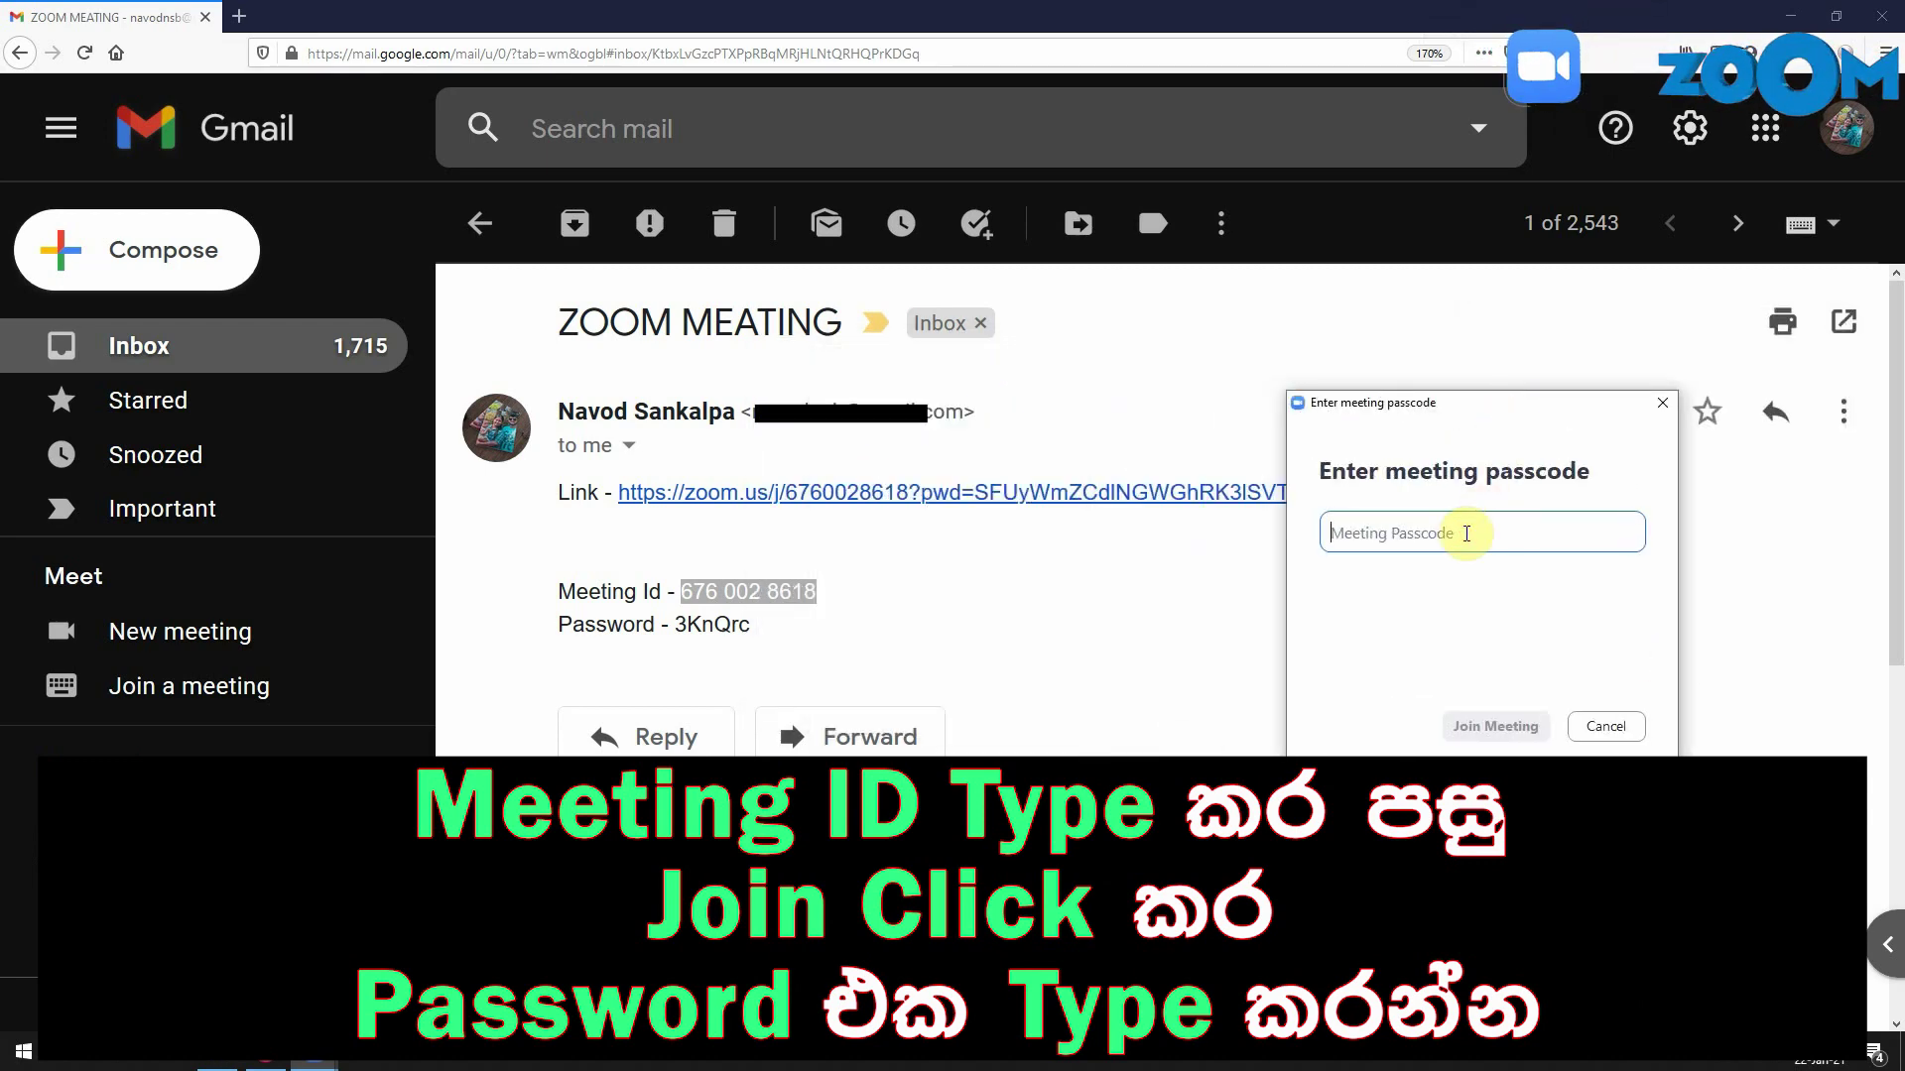
pyautogui.write('3')
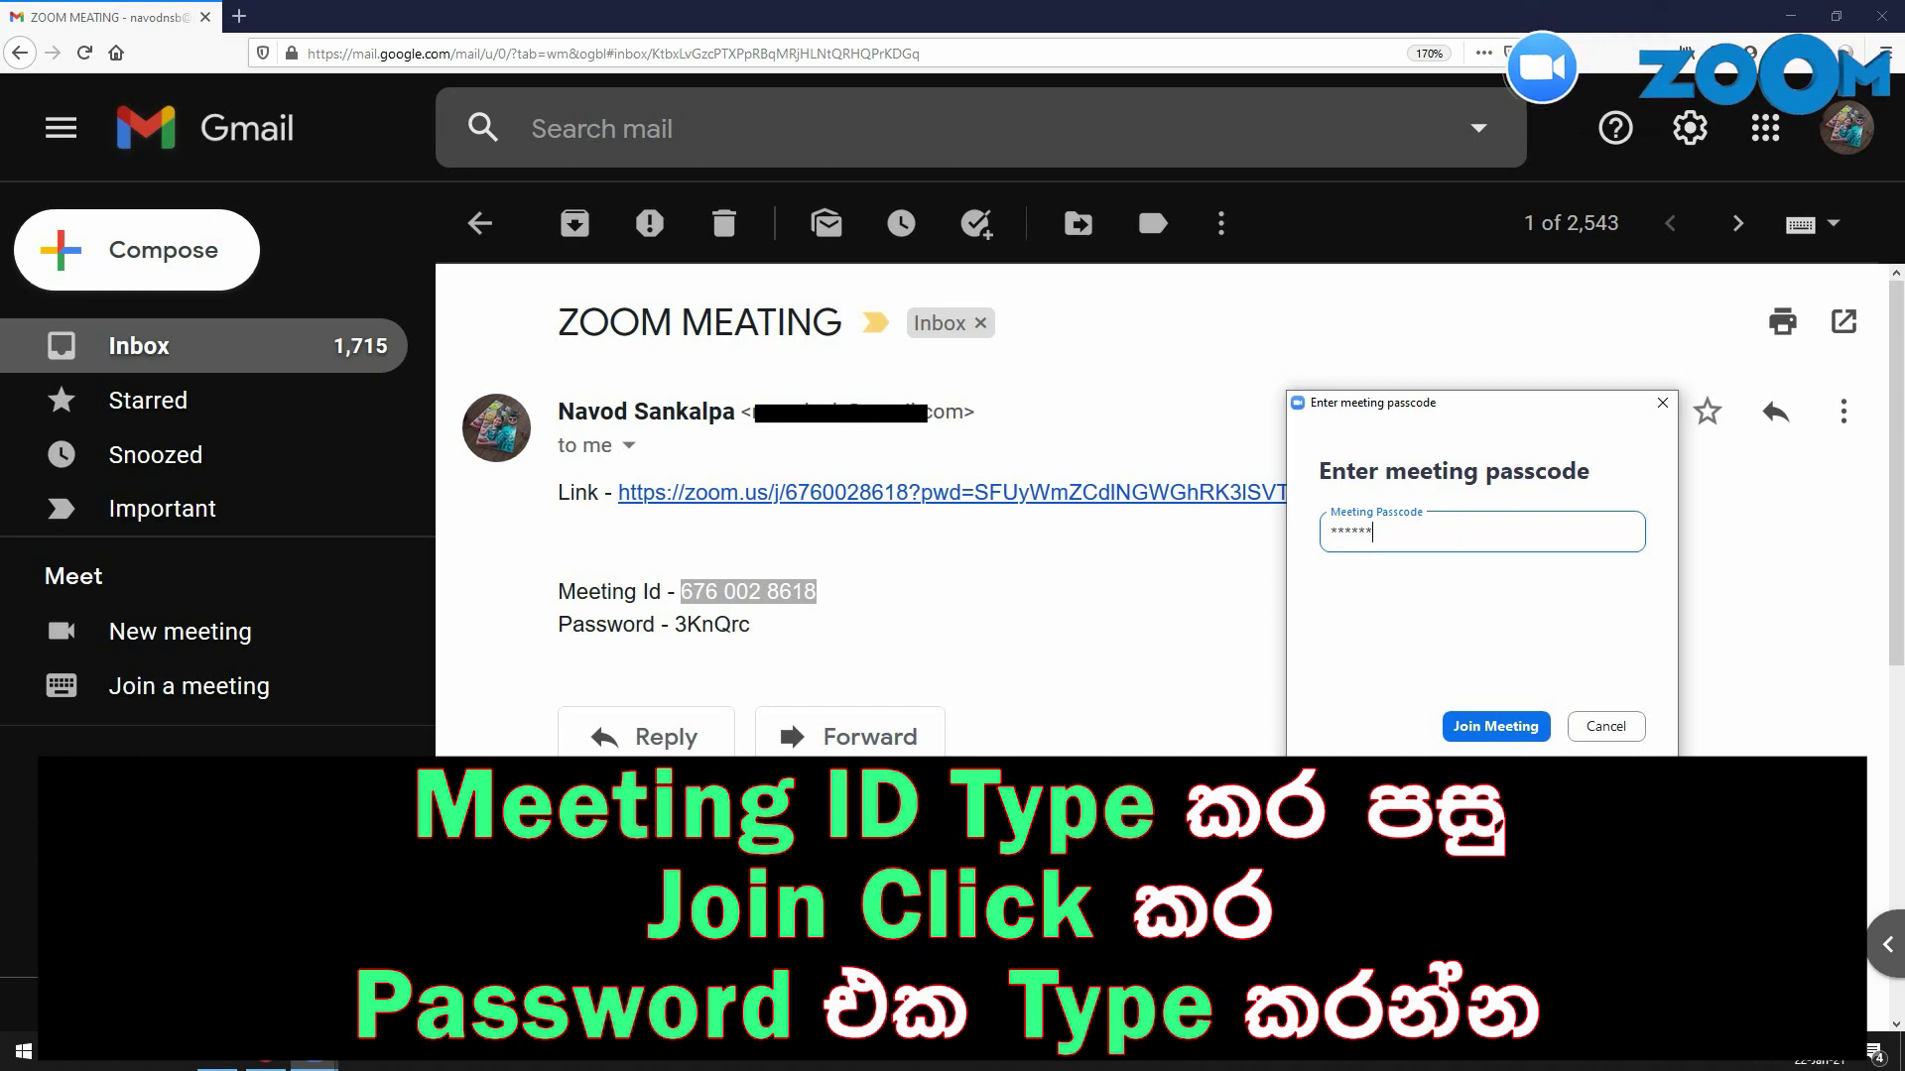
pyautogui.click(1497, 727)
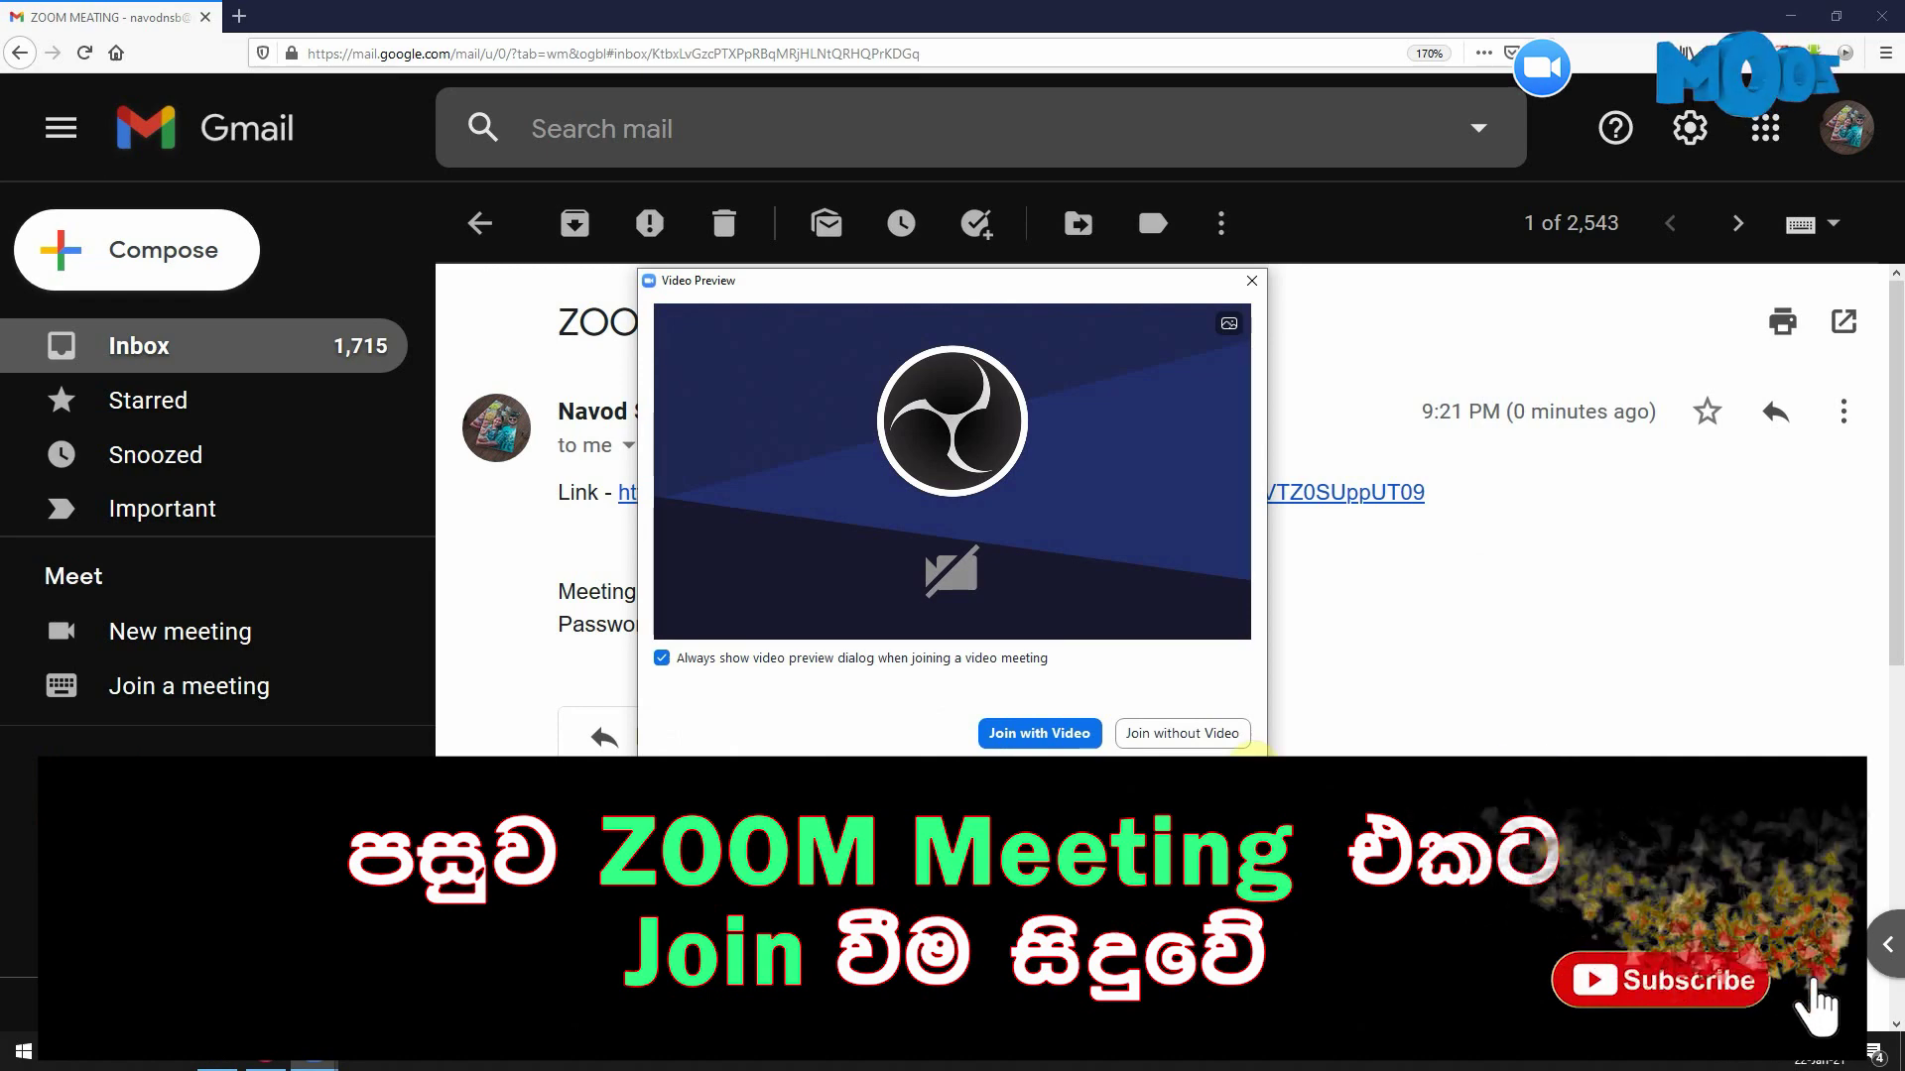
# - Join from the Video Preview, wait for host admission, and minimize Firefox
pyautogui.click(1168, 735)
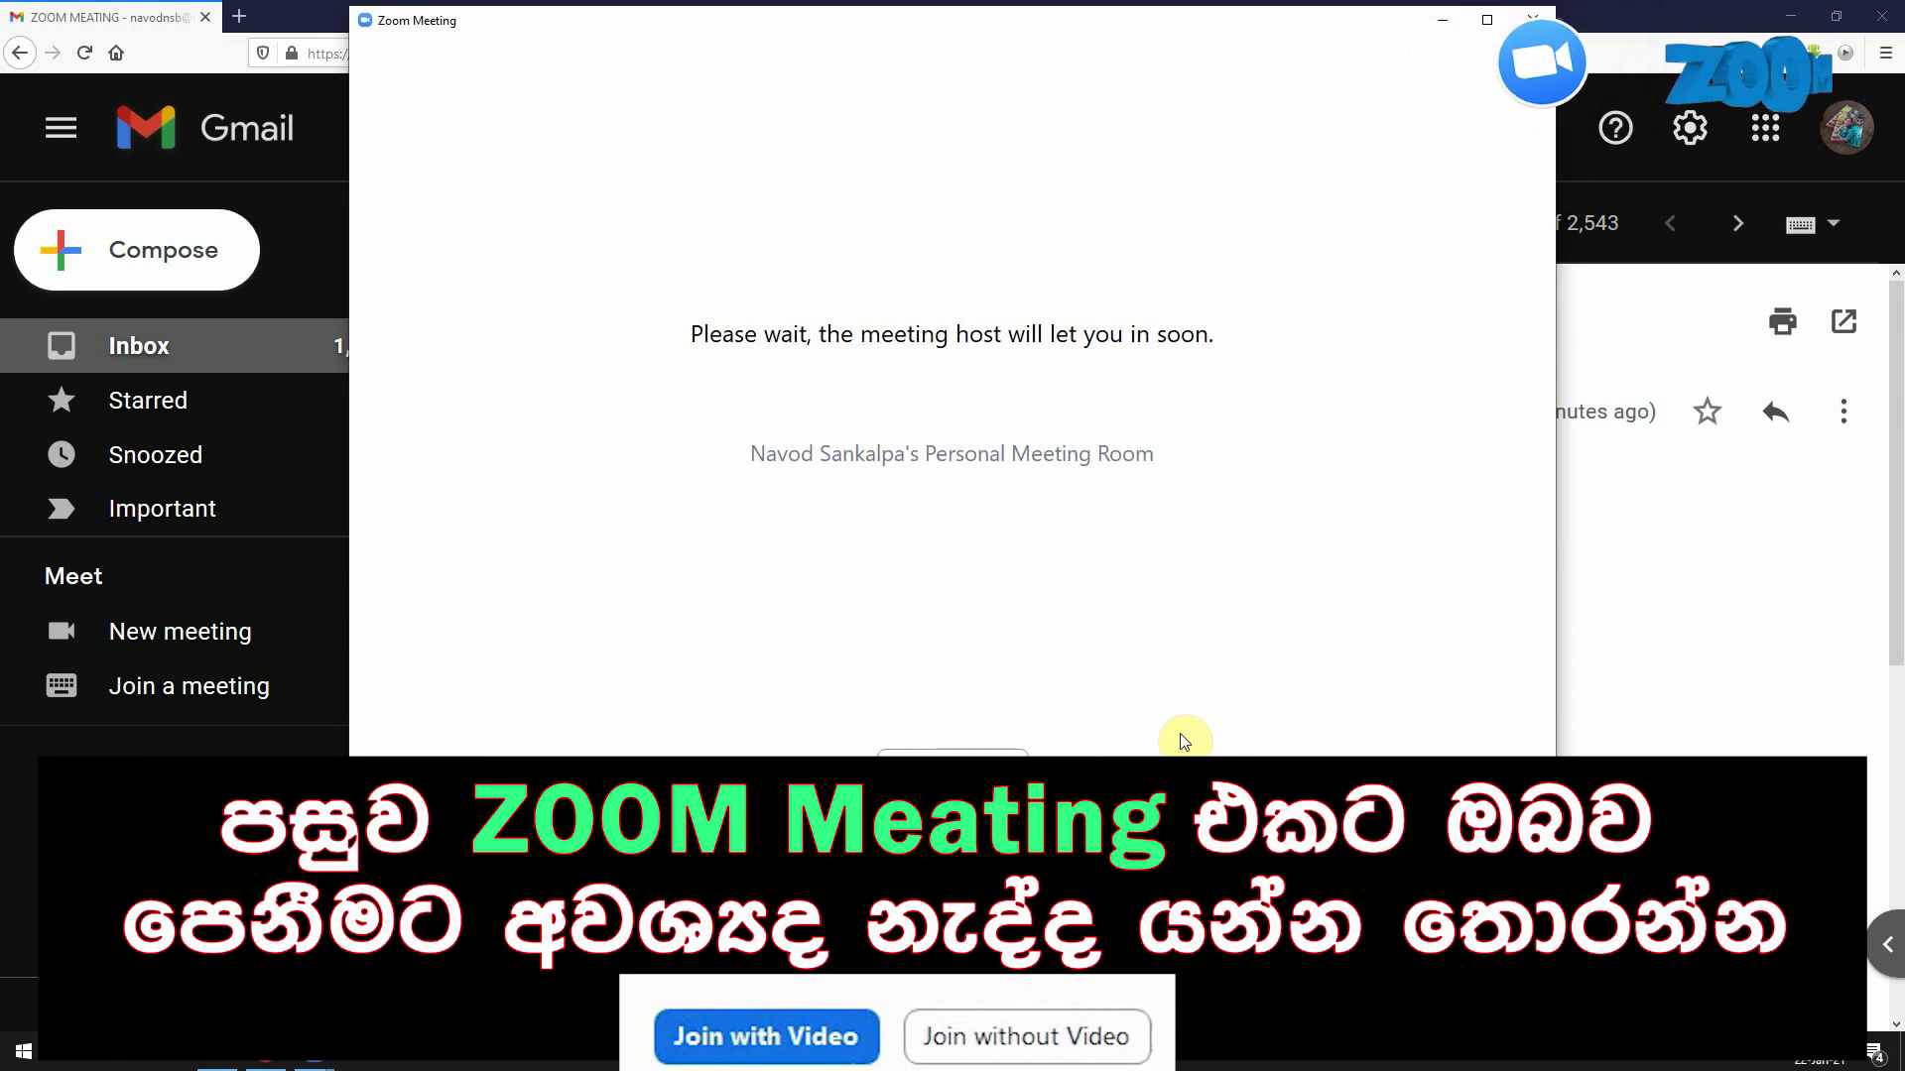
pyautogui.click(1824, 12)
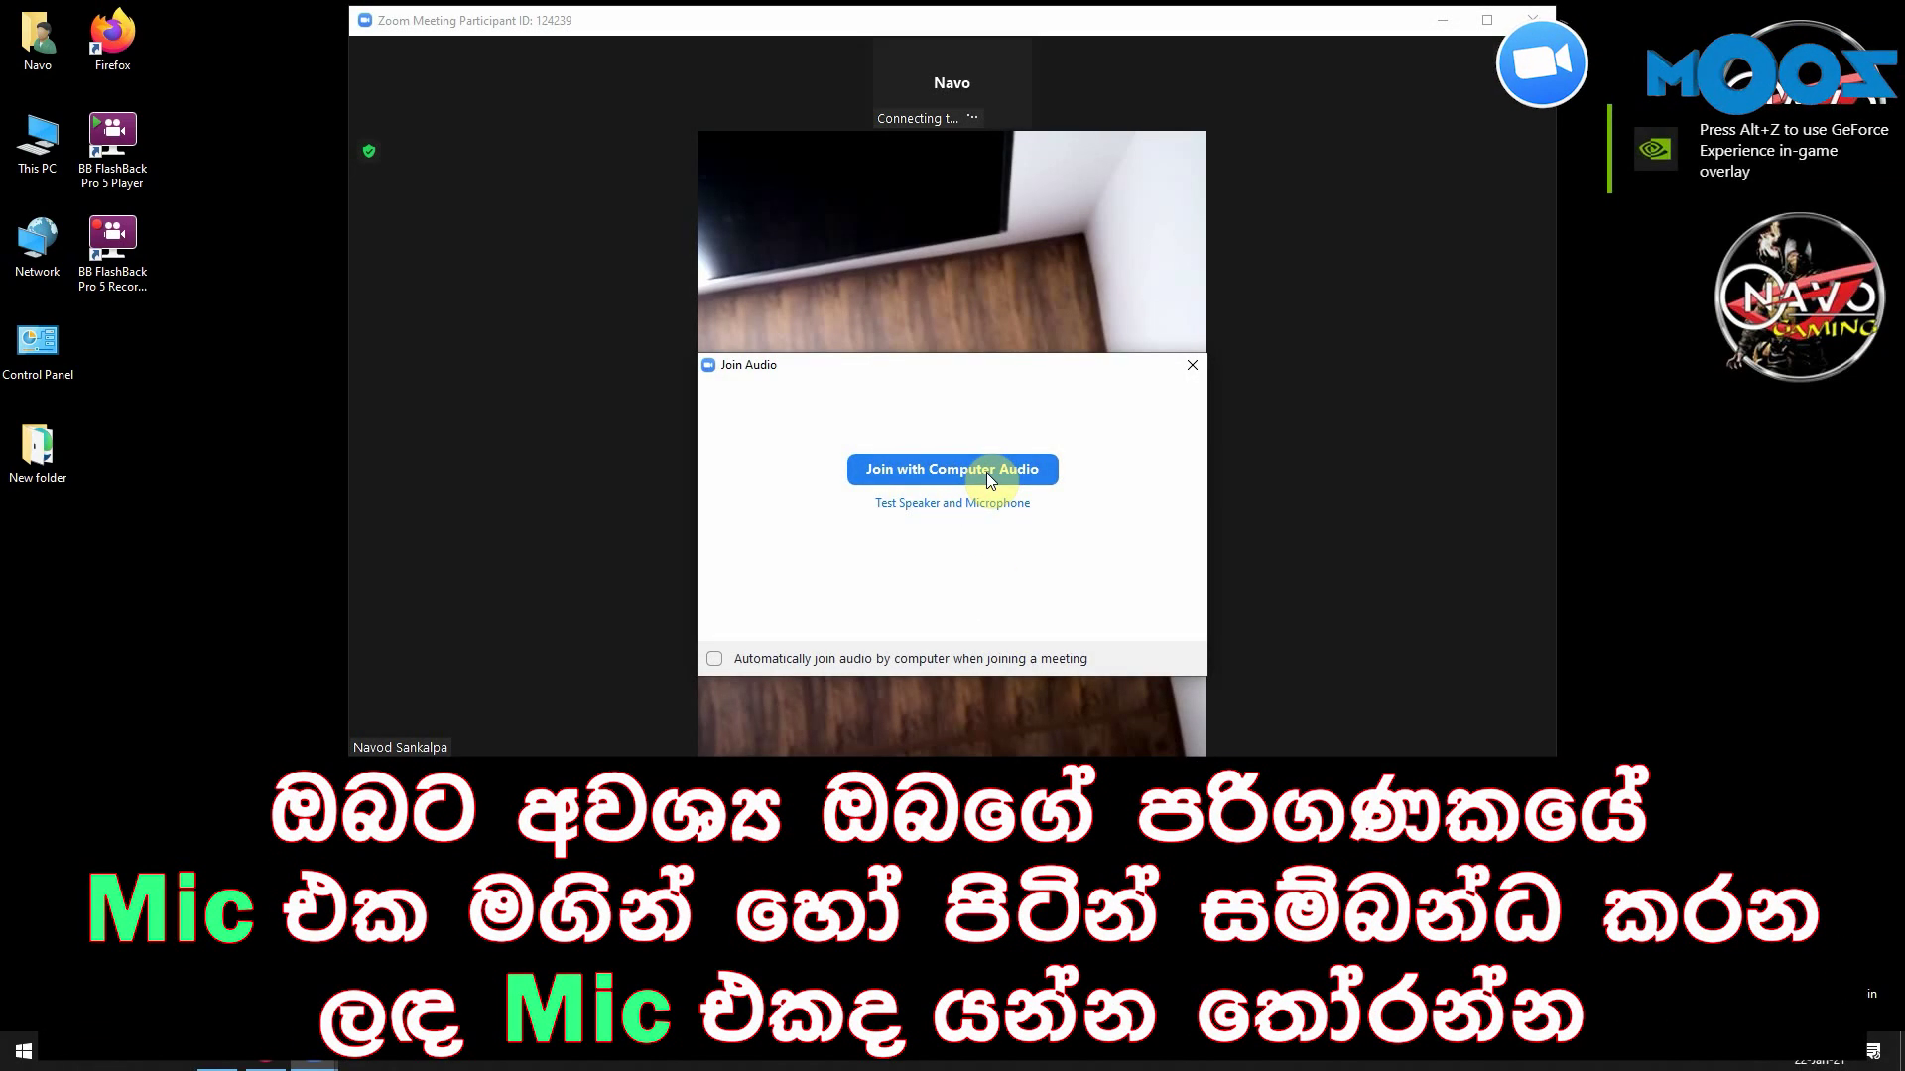
# - Try joining with computer audio, leave it again, and close the Join Audio dialog
pyautogui.click(1000, 474)
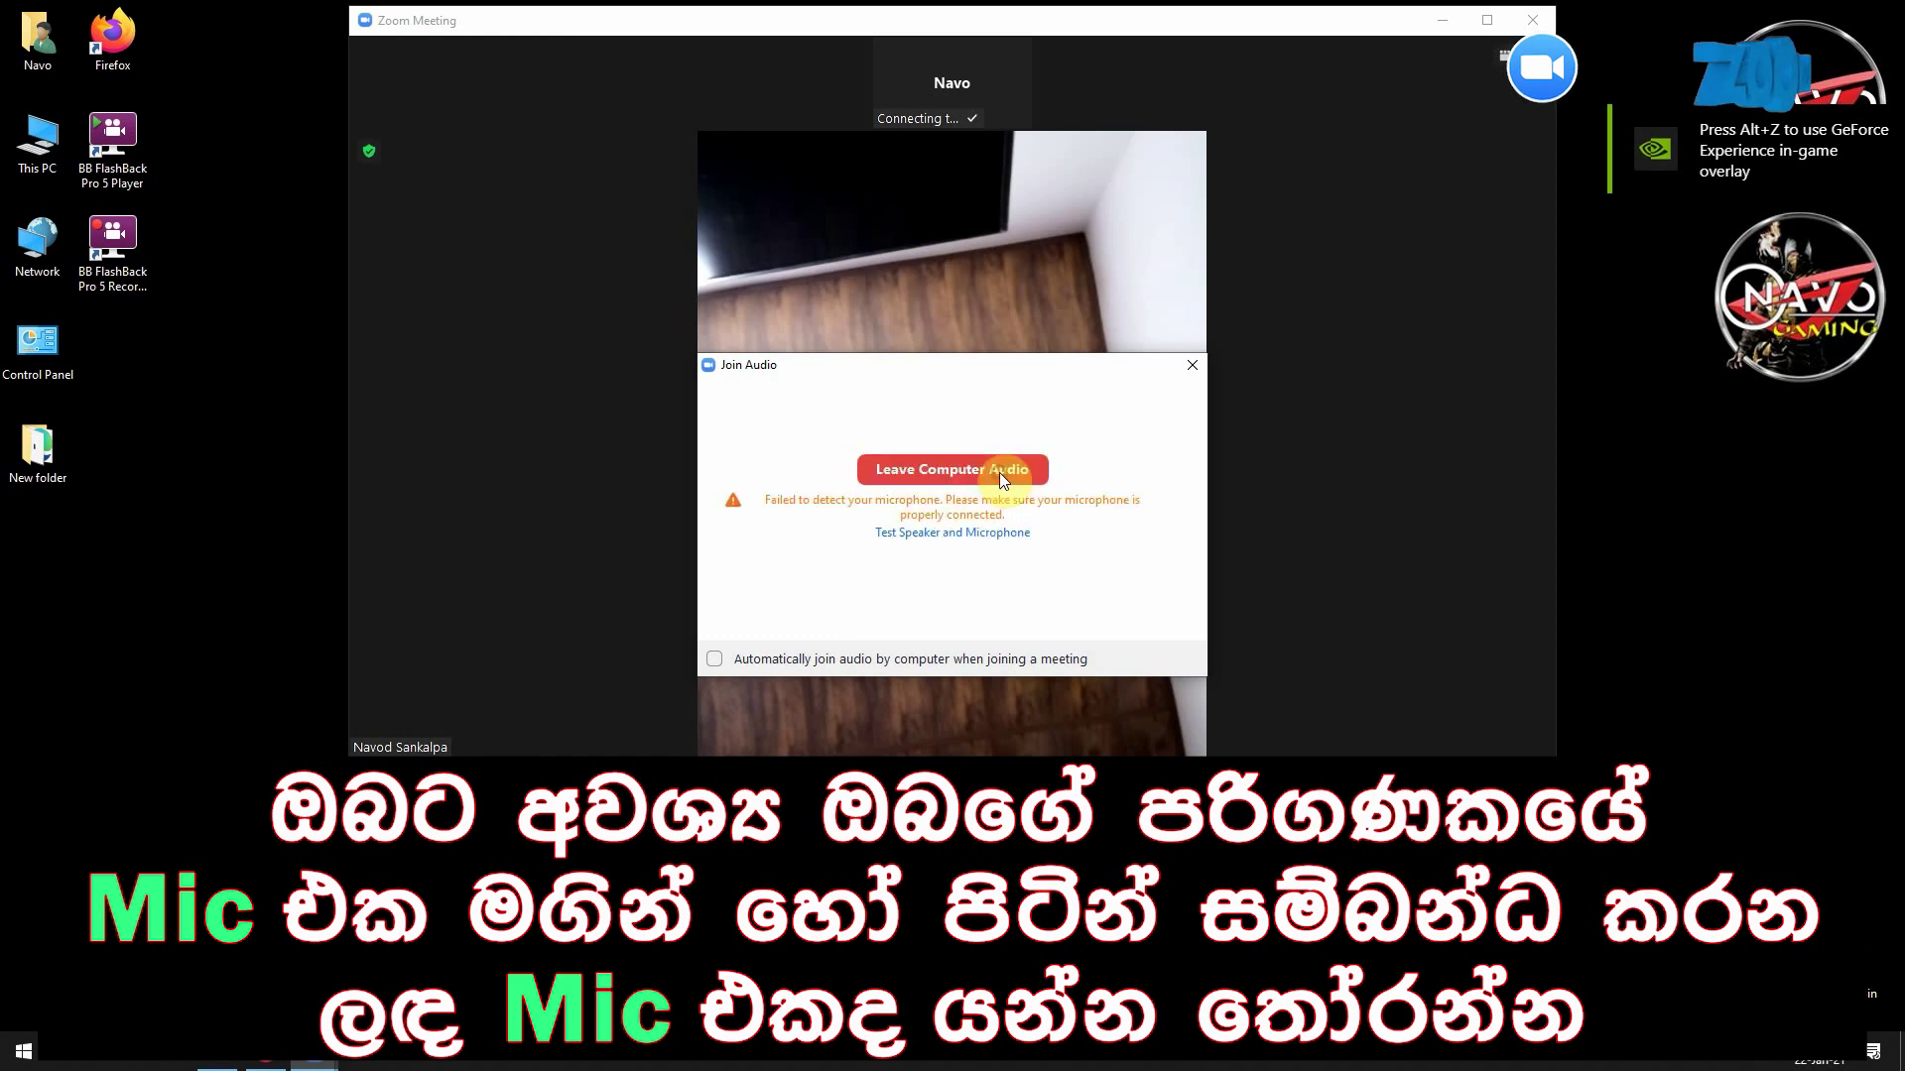
pyautogui.click(1192, 365)
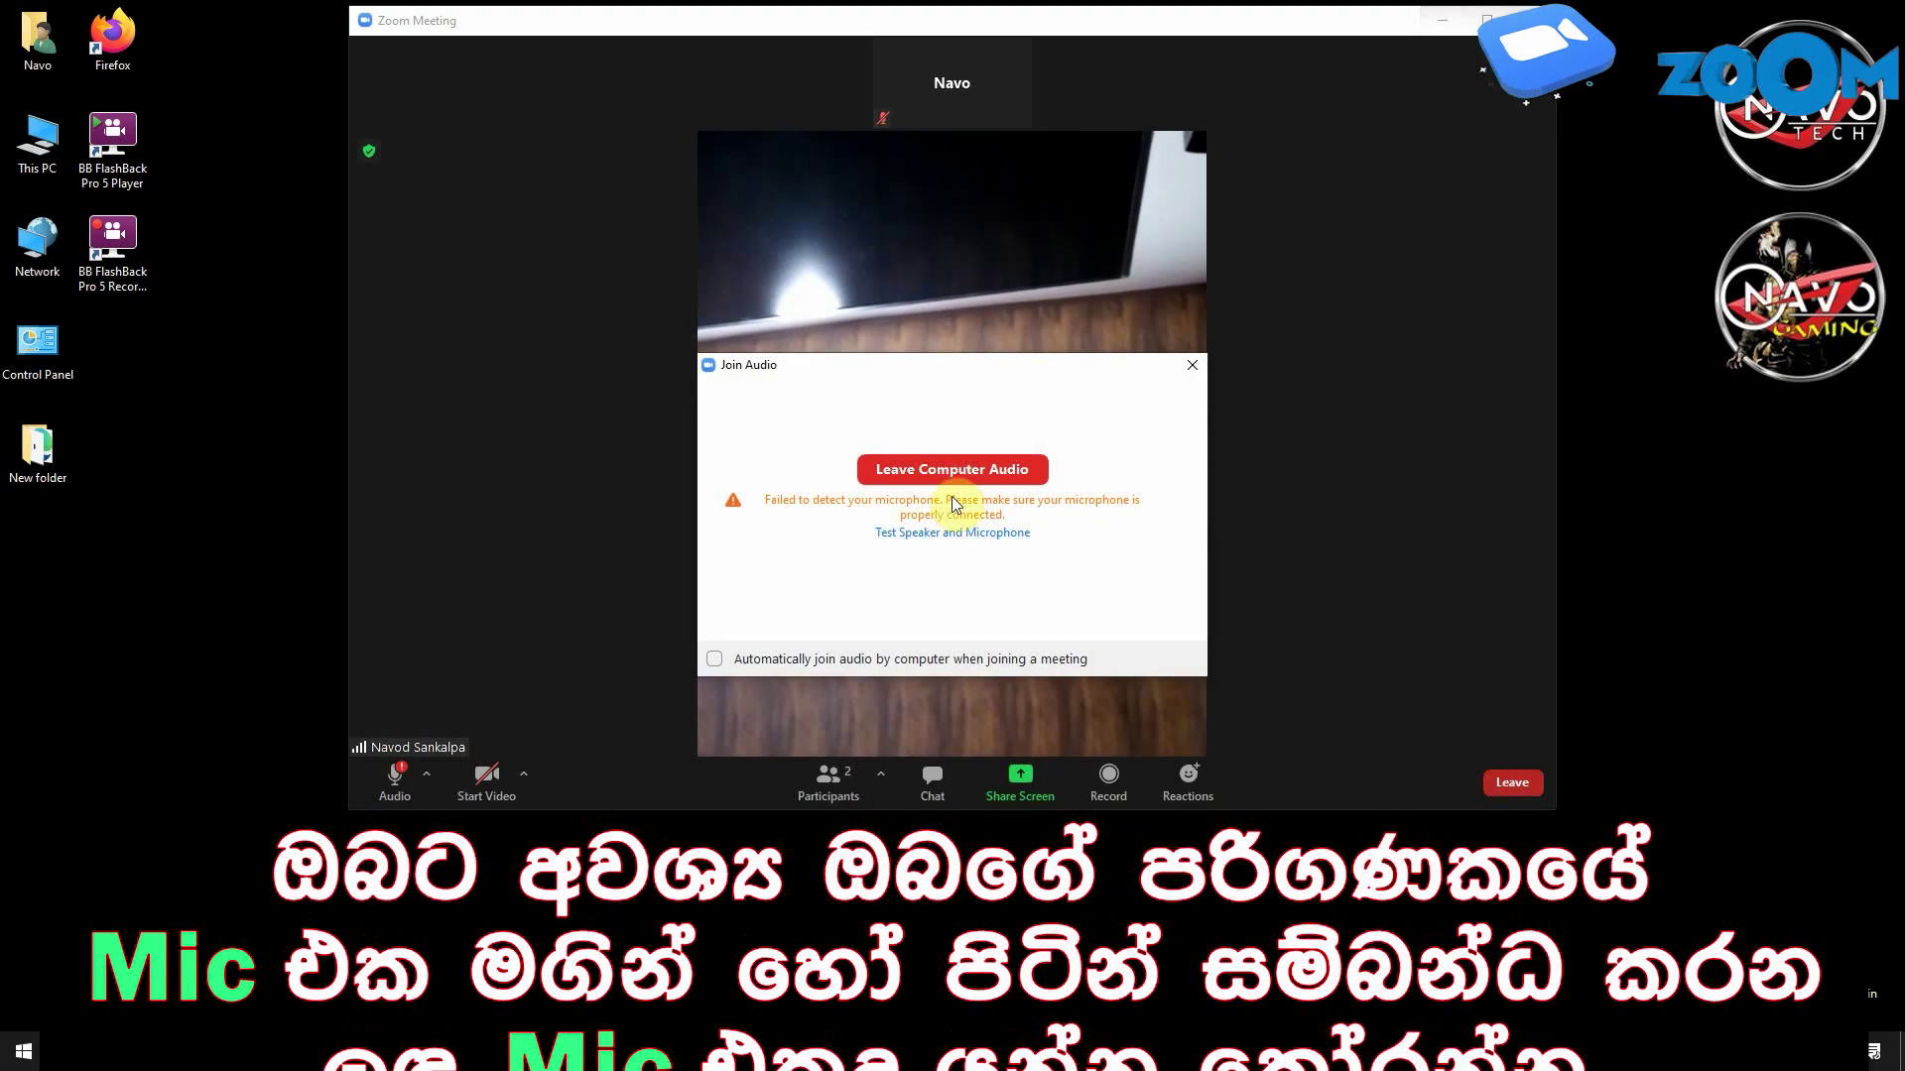
pyautogui.click(955, 468)
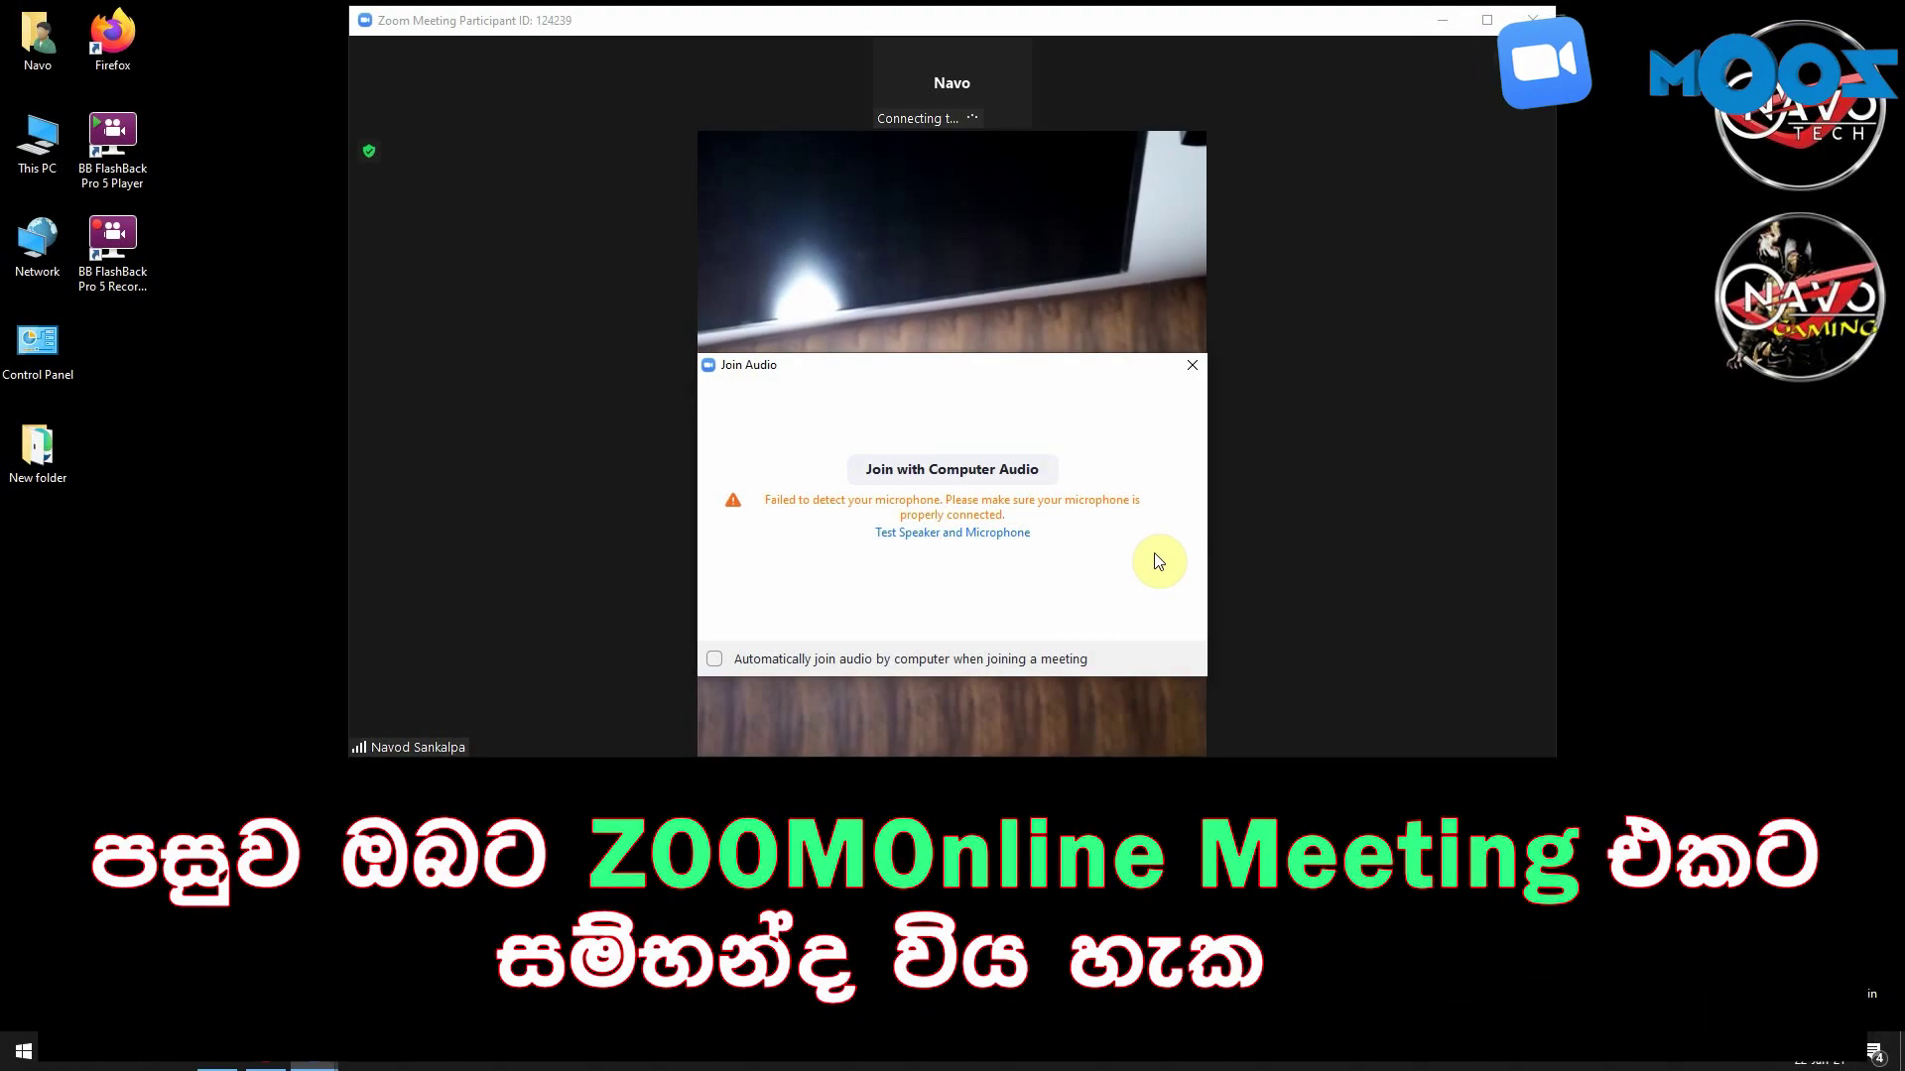
pyautogui.click(1194, 364)
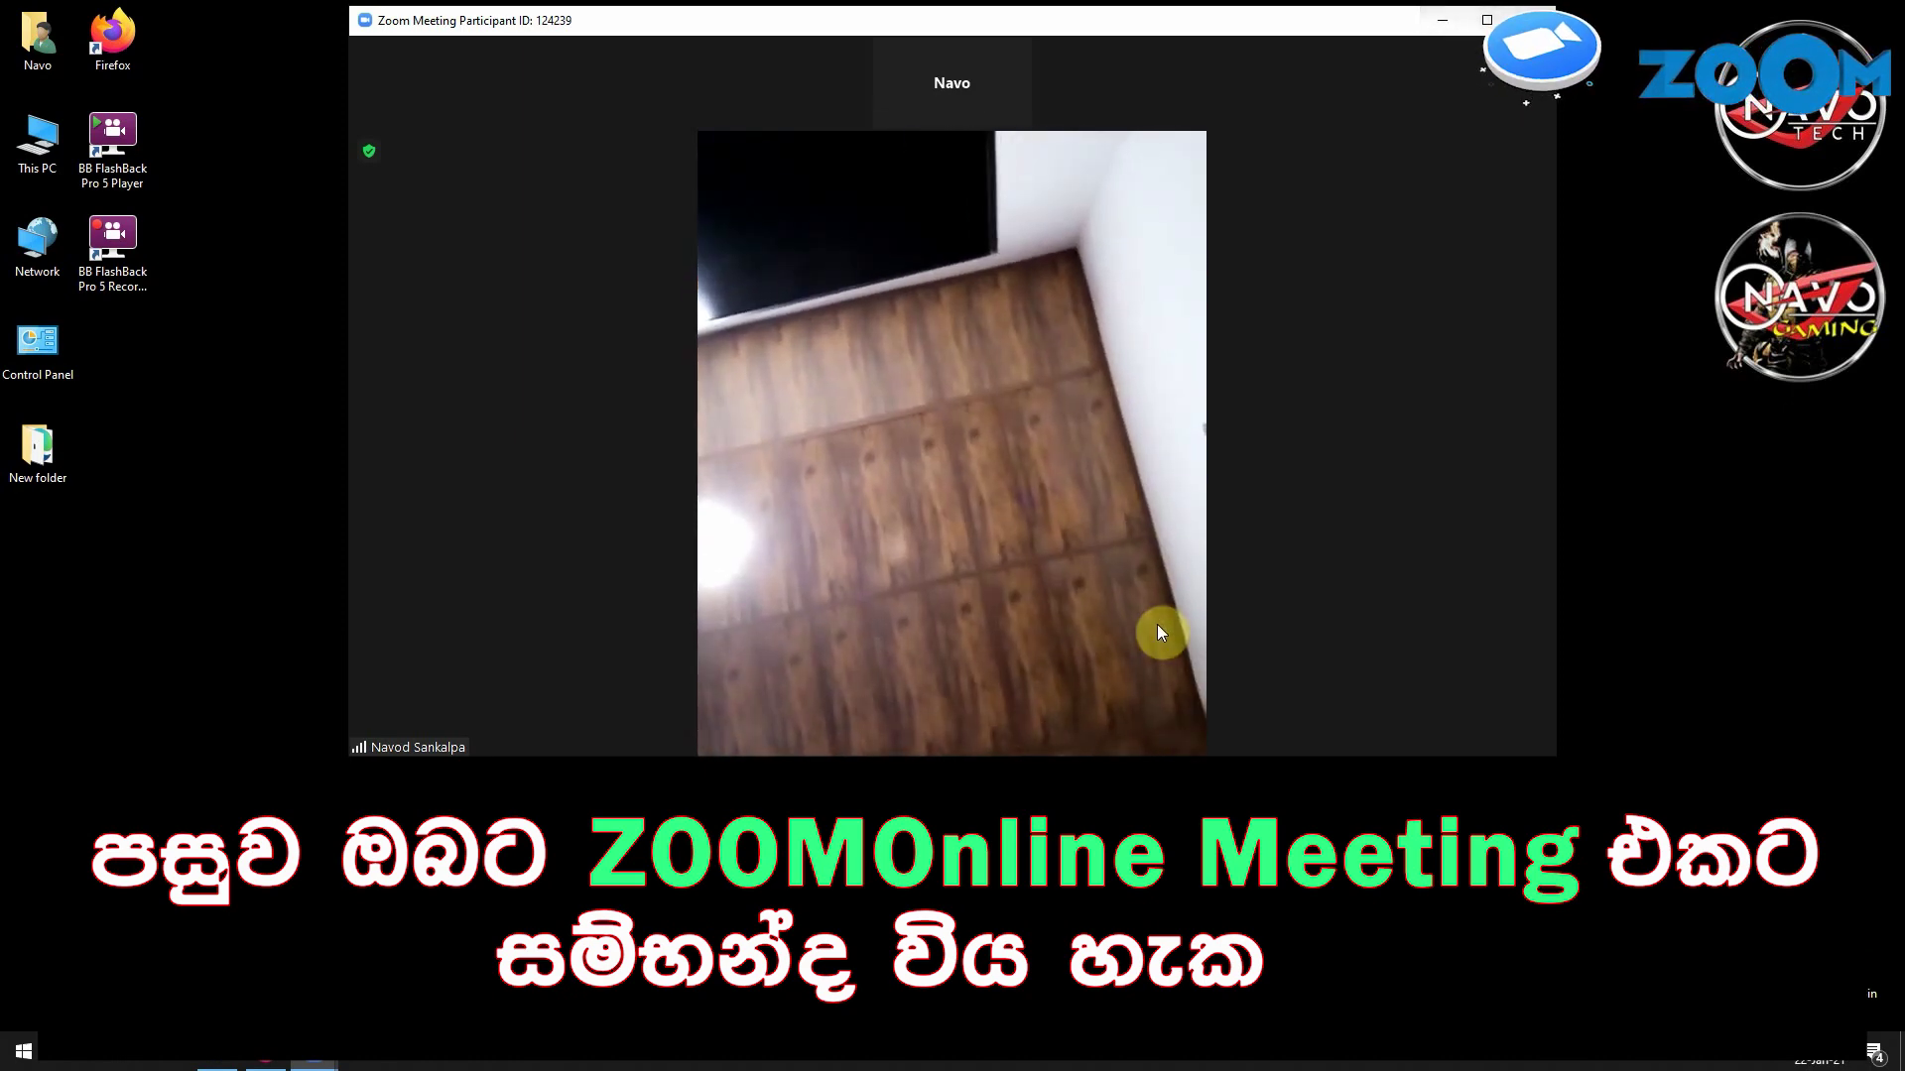
# - Check the audio and camera option menus, then leave the meeting
pyautogui.moveTo(1168, 632)
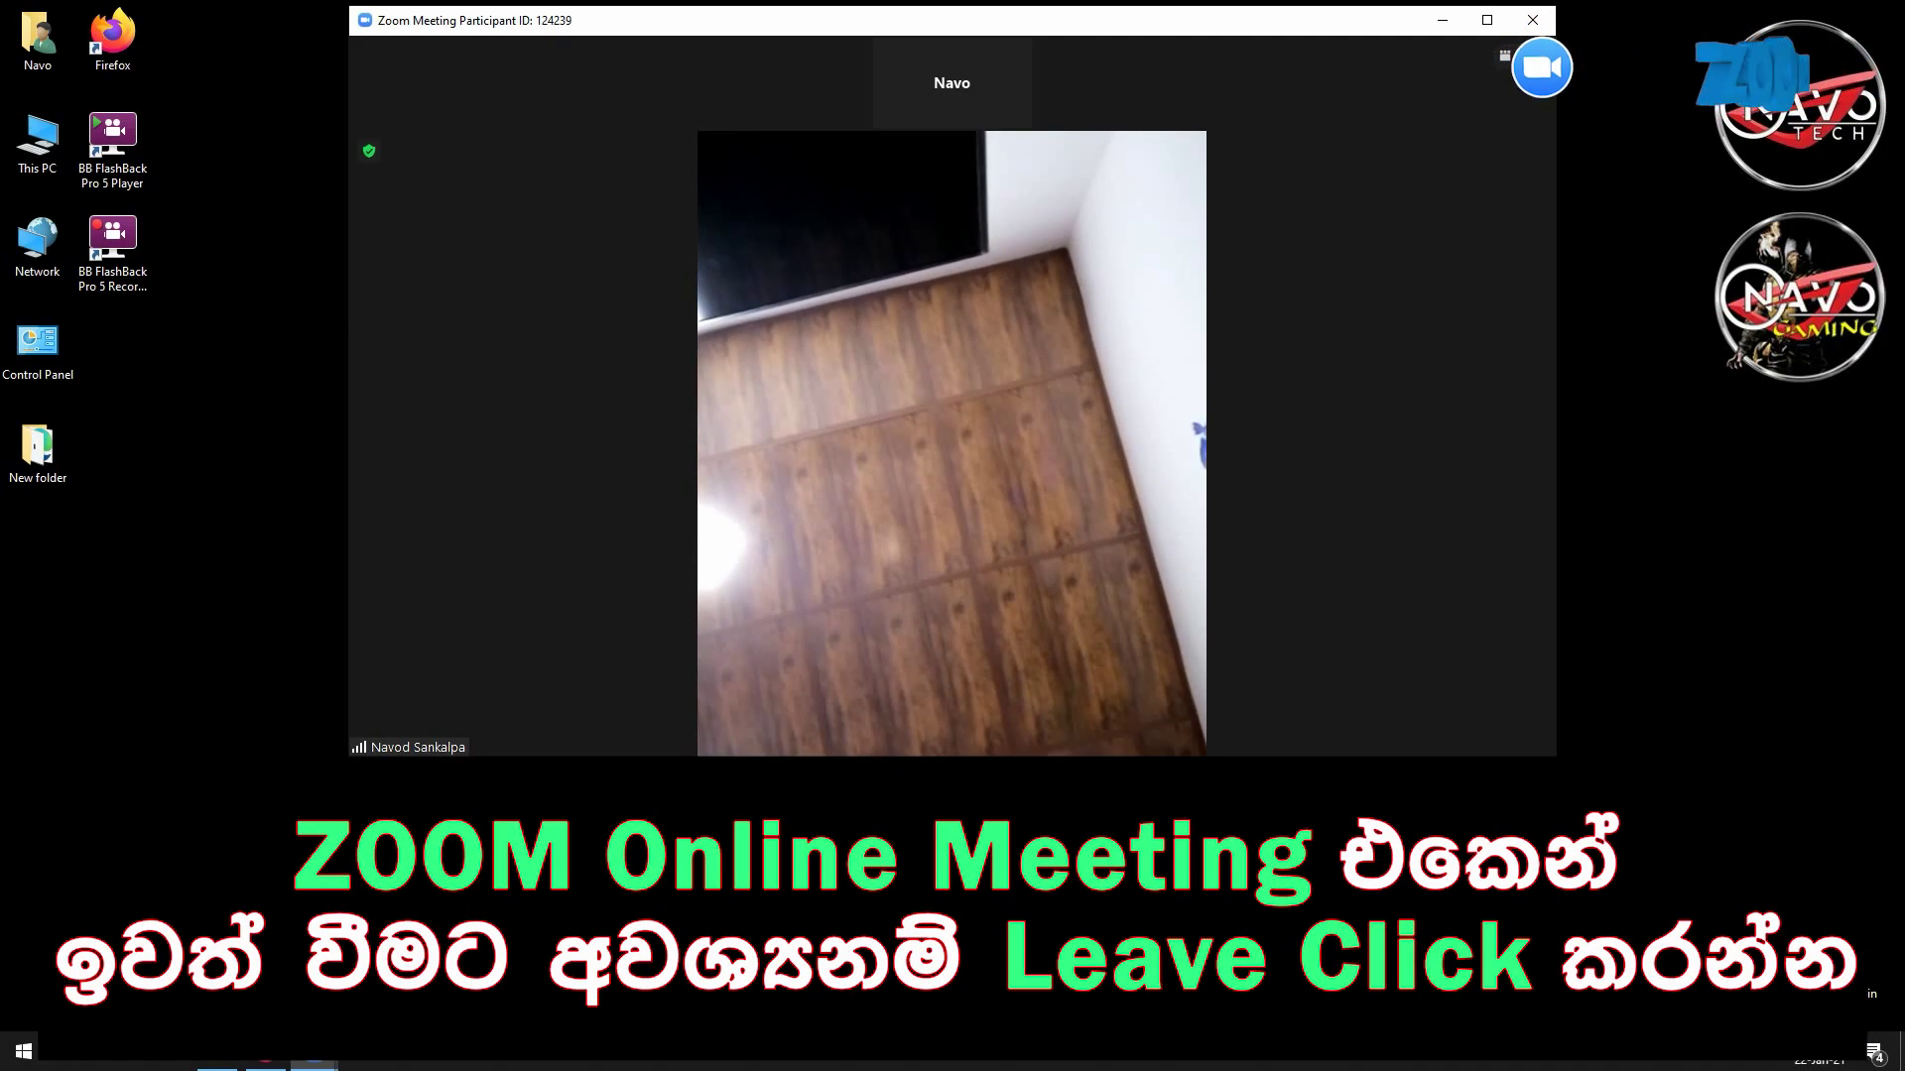
pyautogui.click(428, 776)
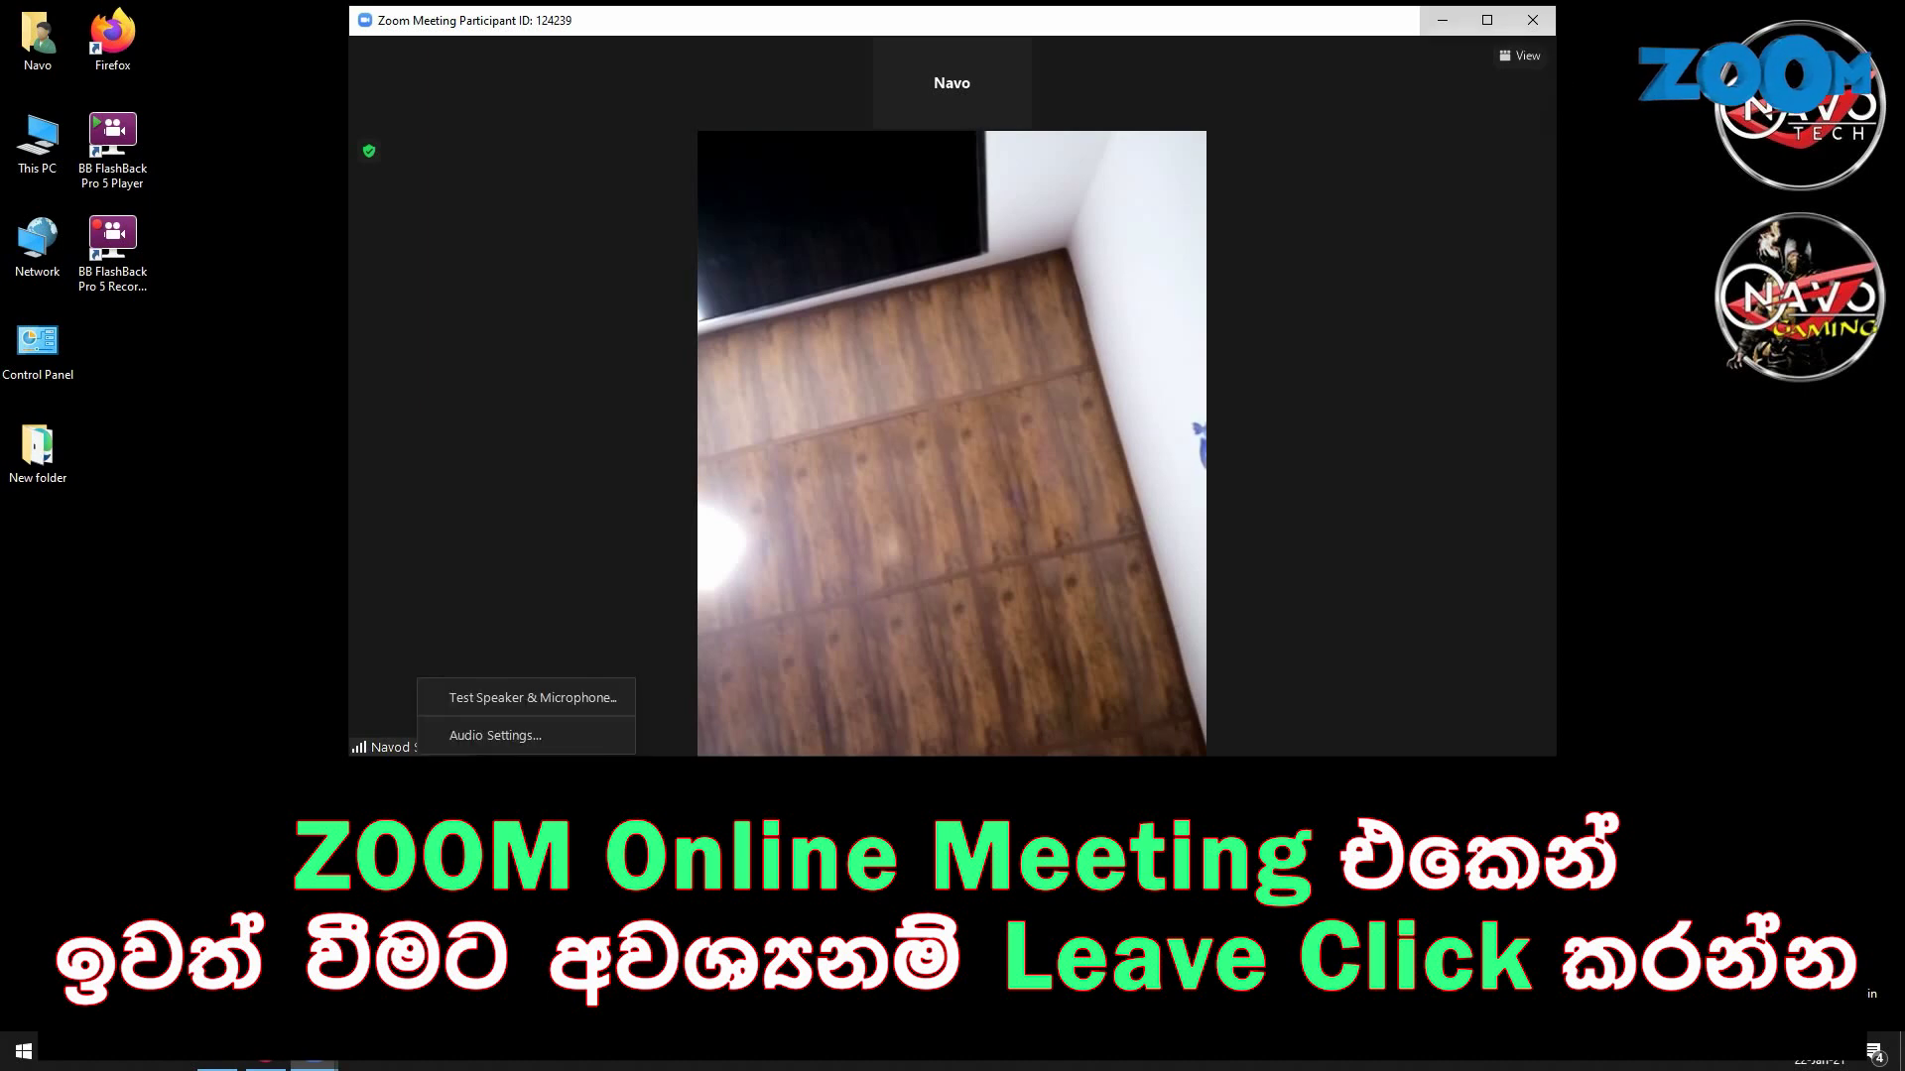
pyautogui.click(531, 774)
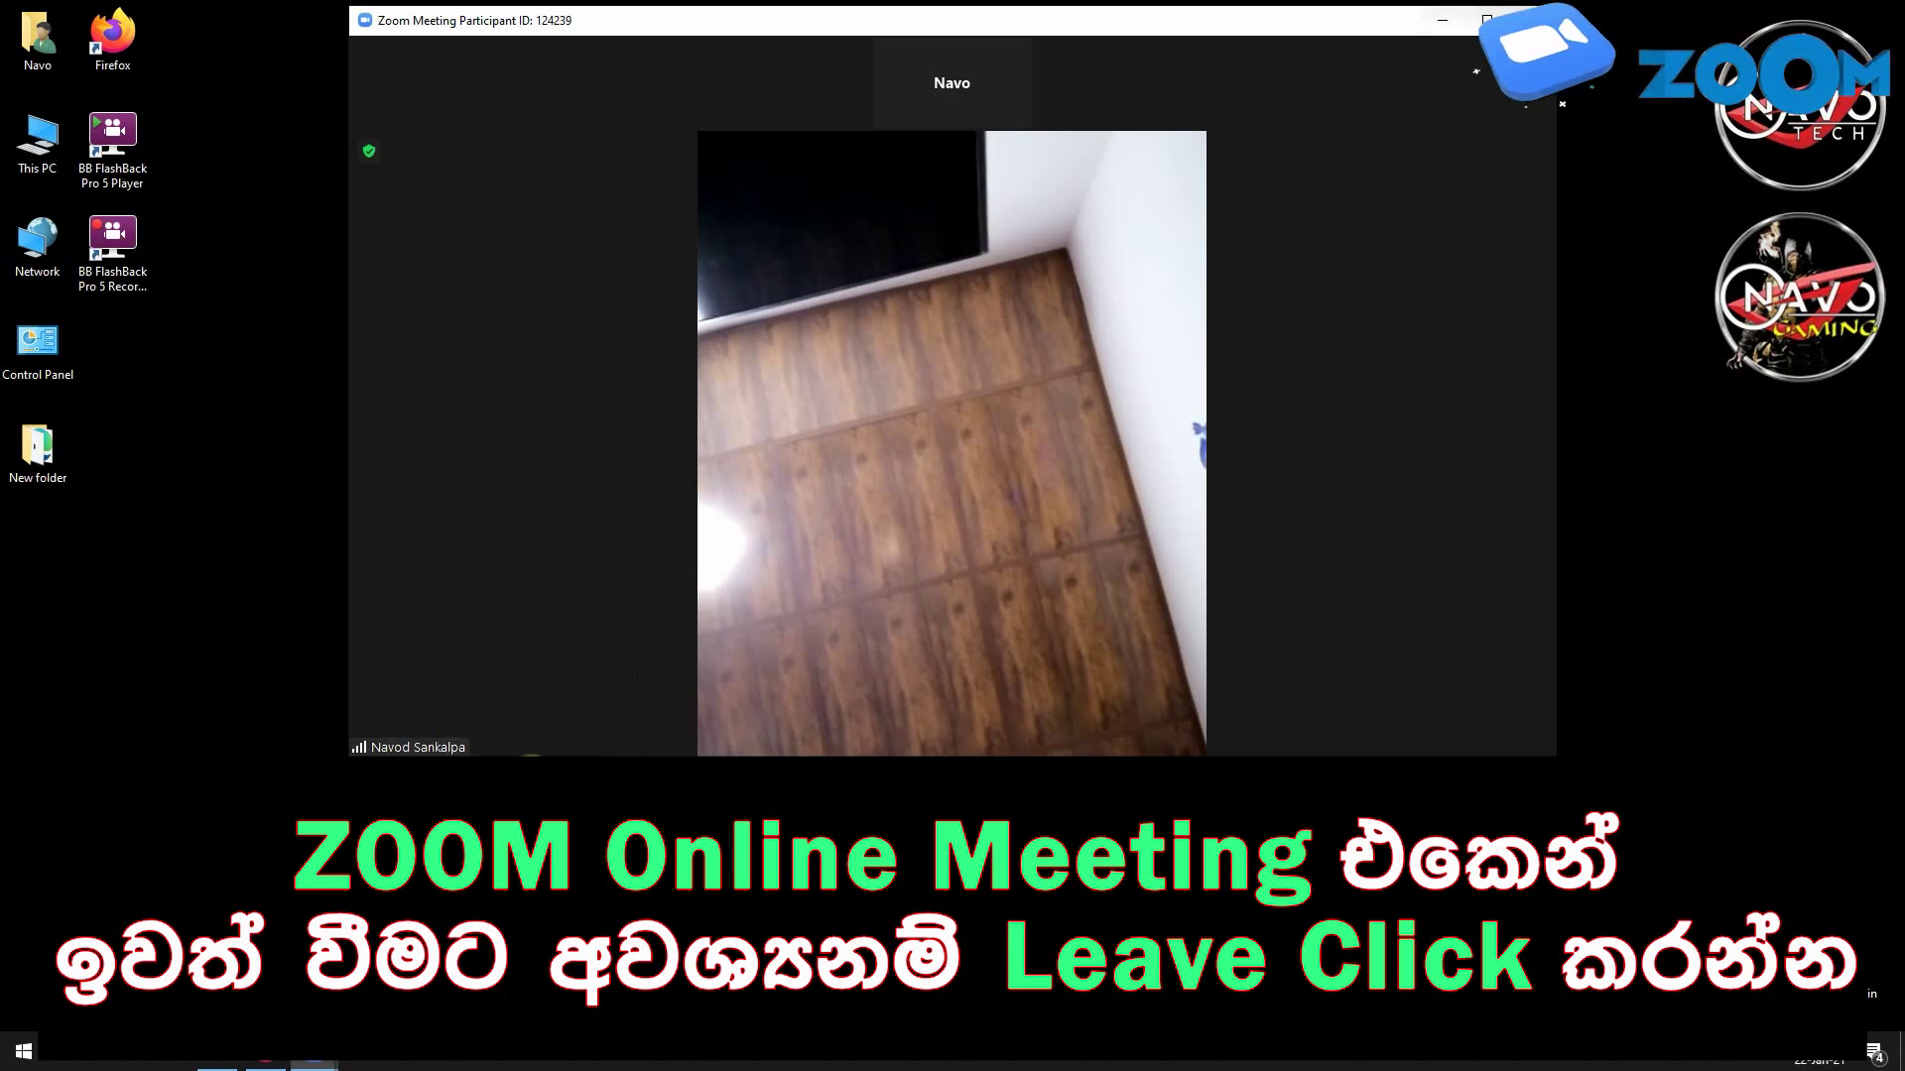
pyautogui.click(530, 769)
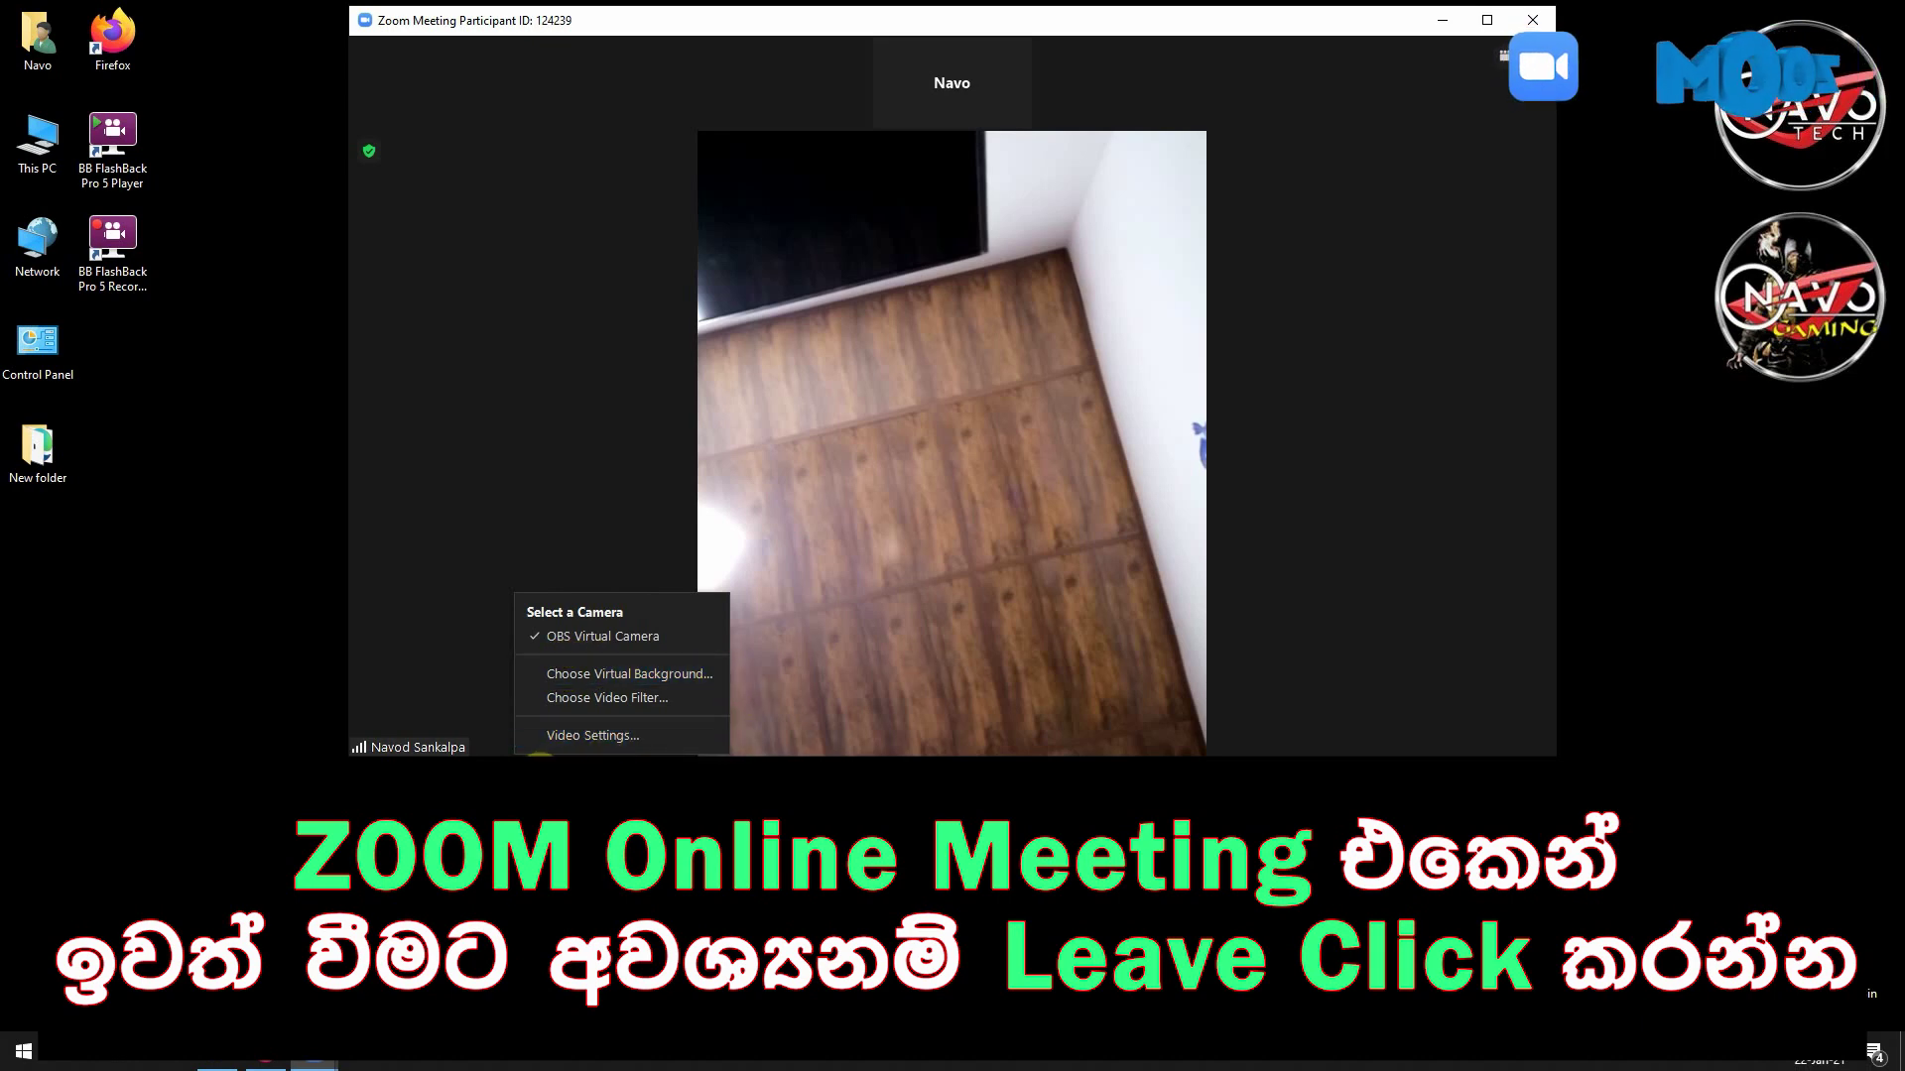
pyautogui.click(431, 772)
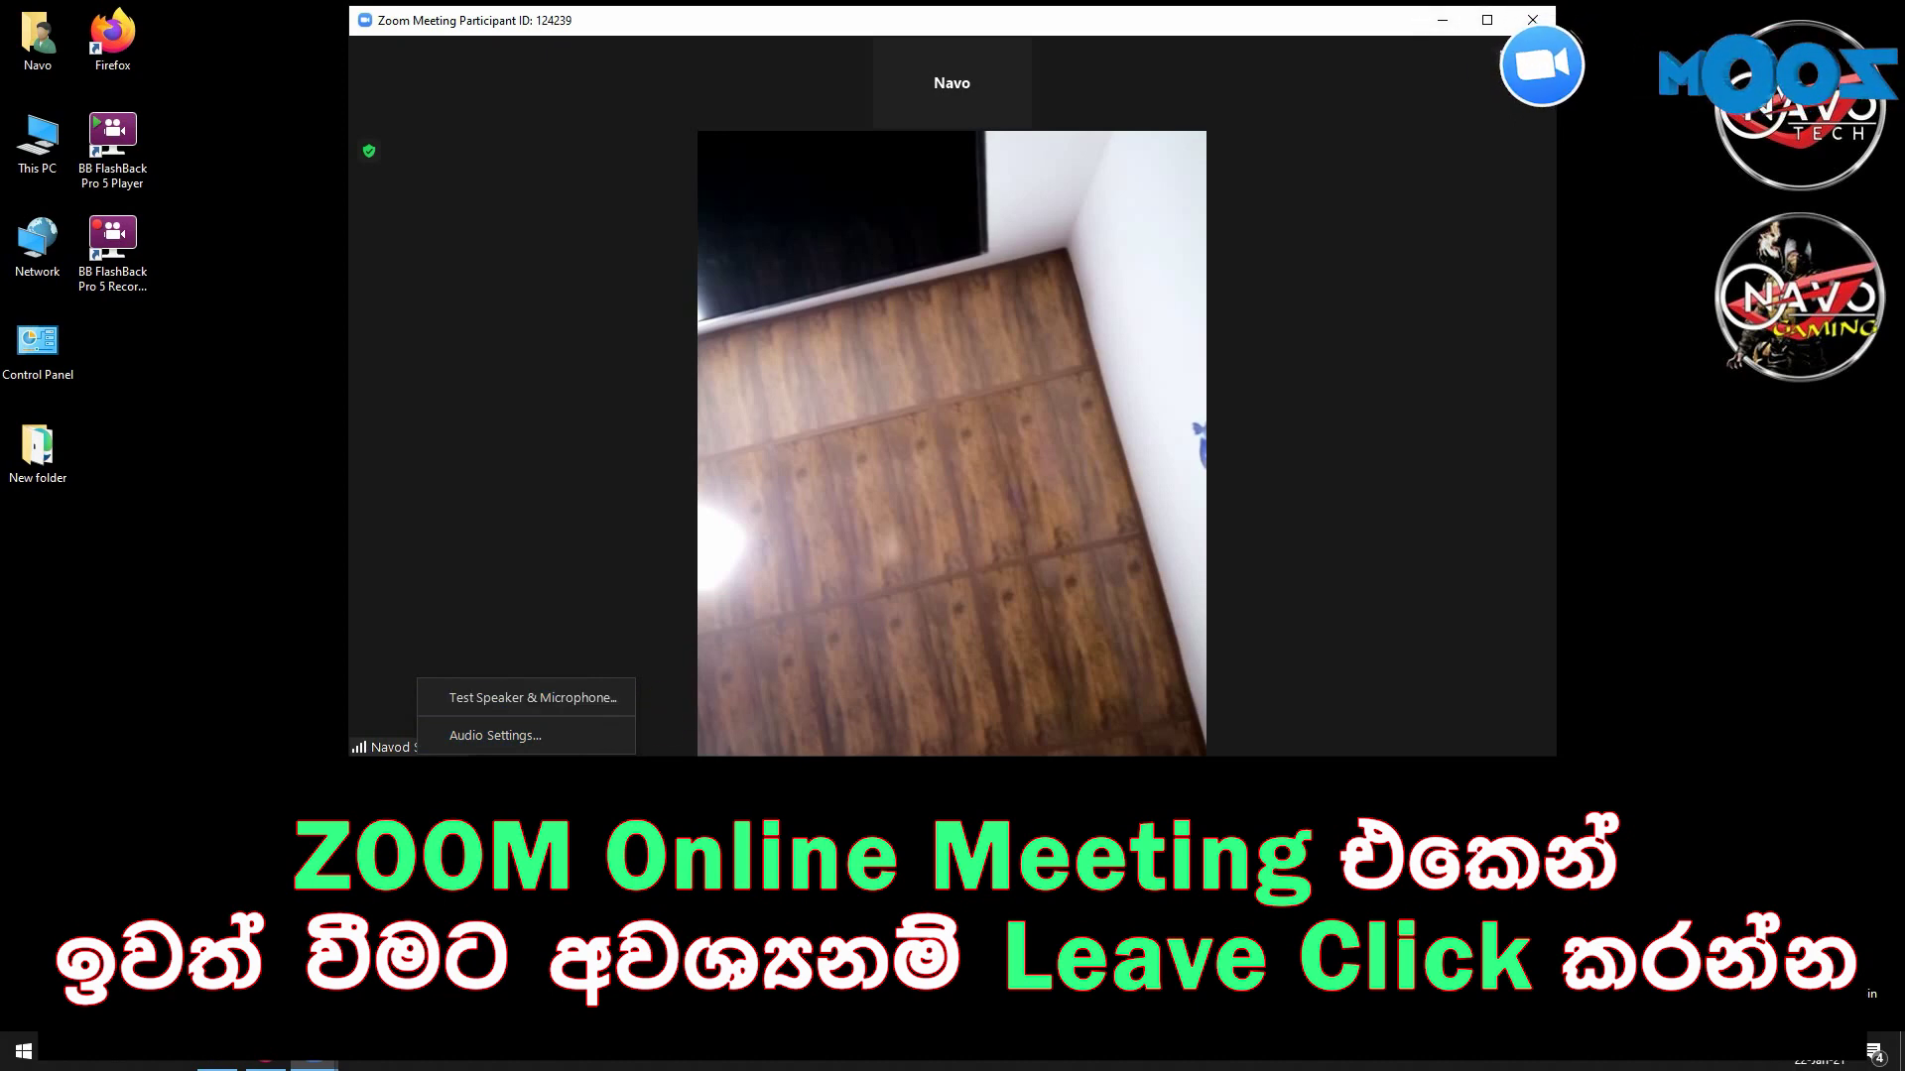
pyautogui.click(1512, 784)
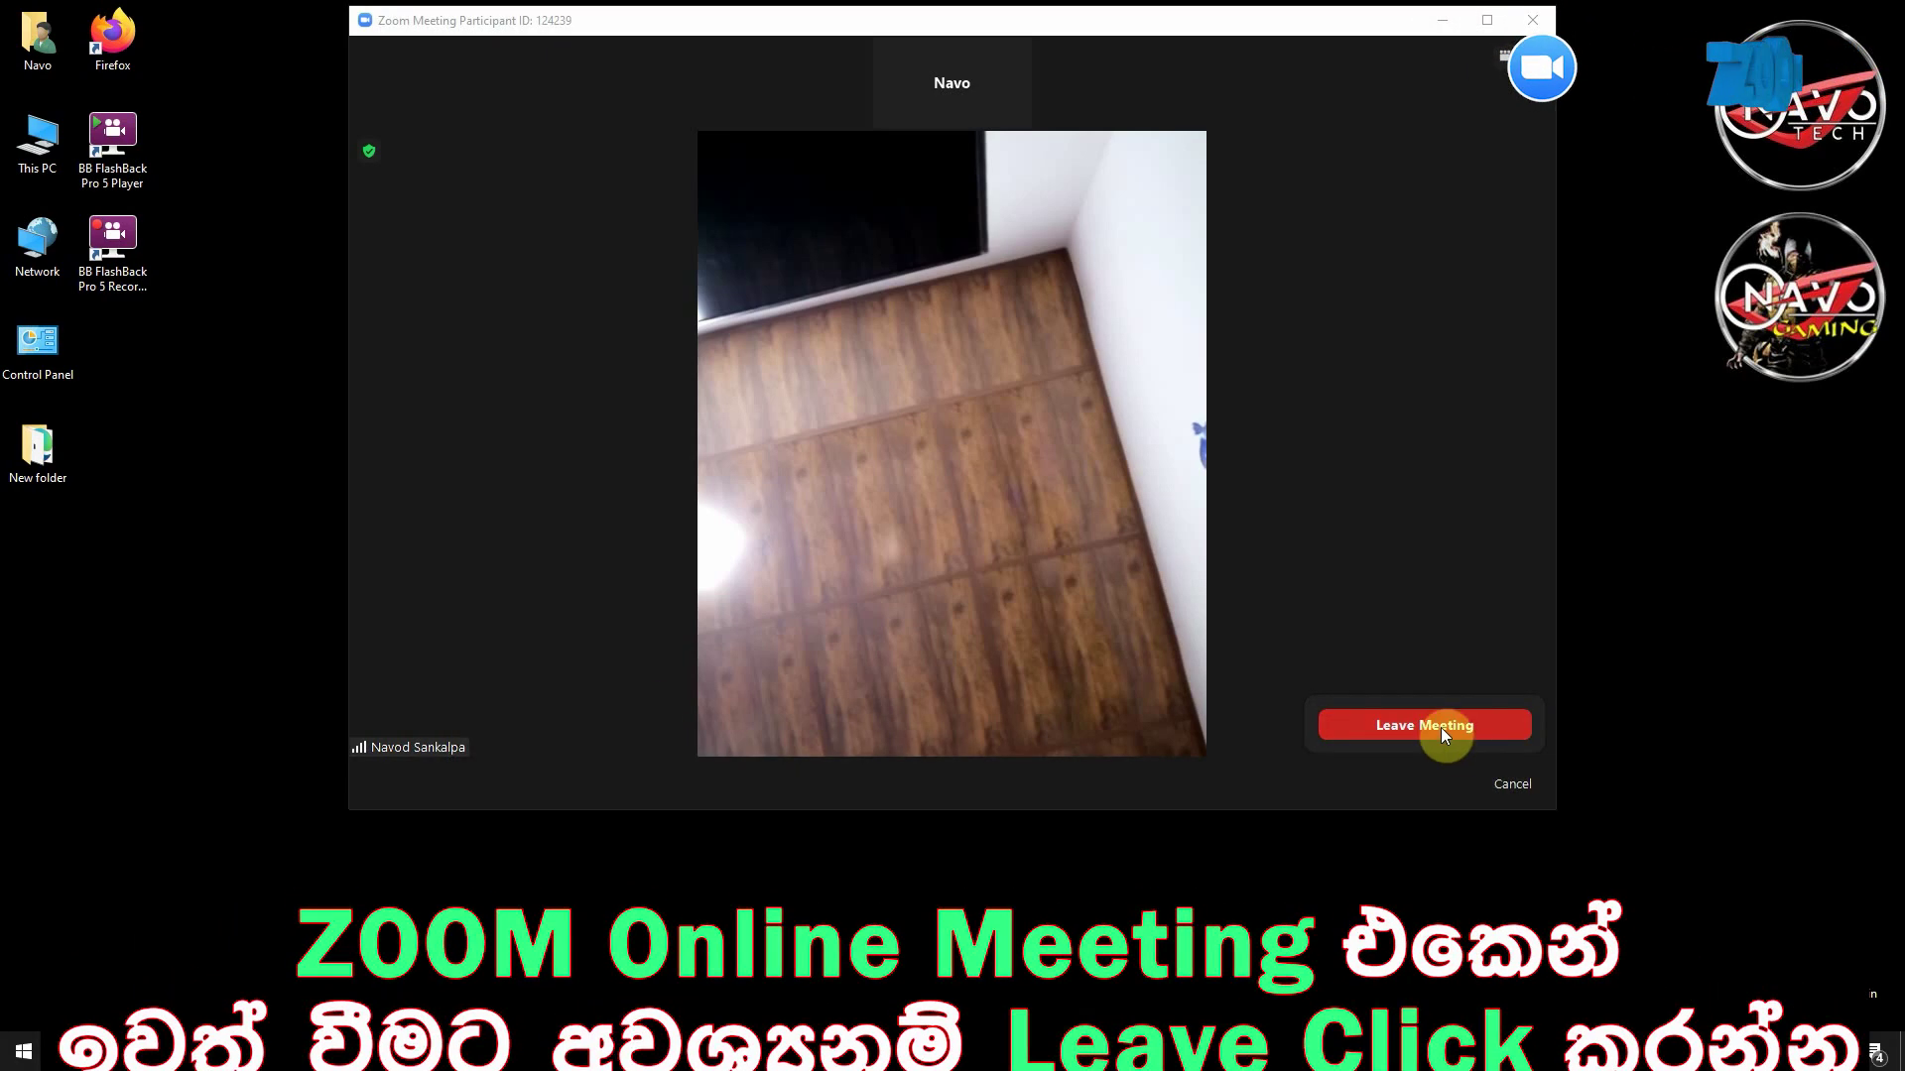
pyautogui.click(1448, 730)
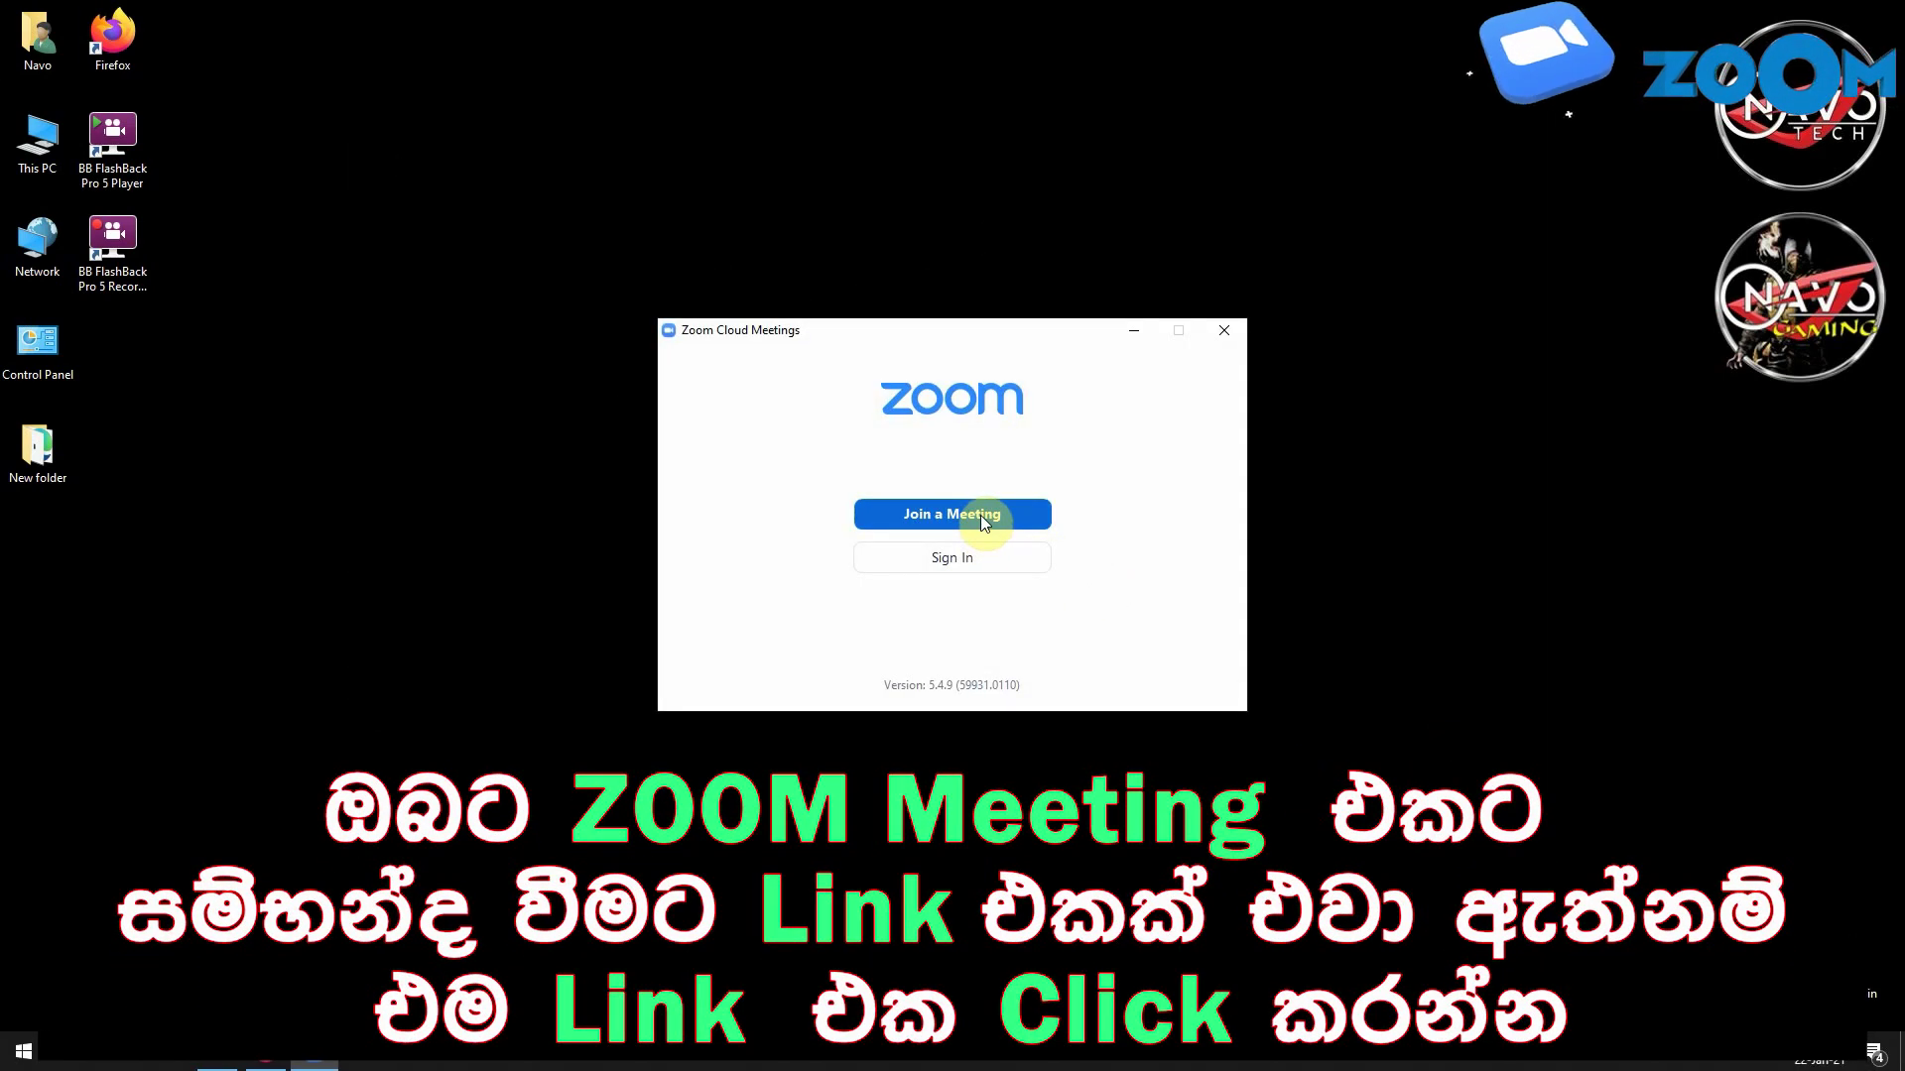
# - Open the meeting link from the Gmail invite, choose Leave & Join, and minimize Firefox
pyautogui.click(980, 515)
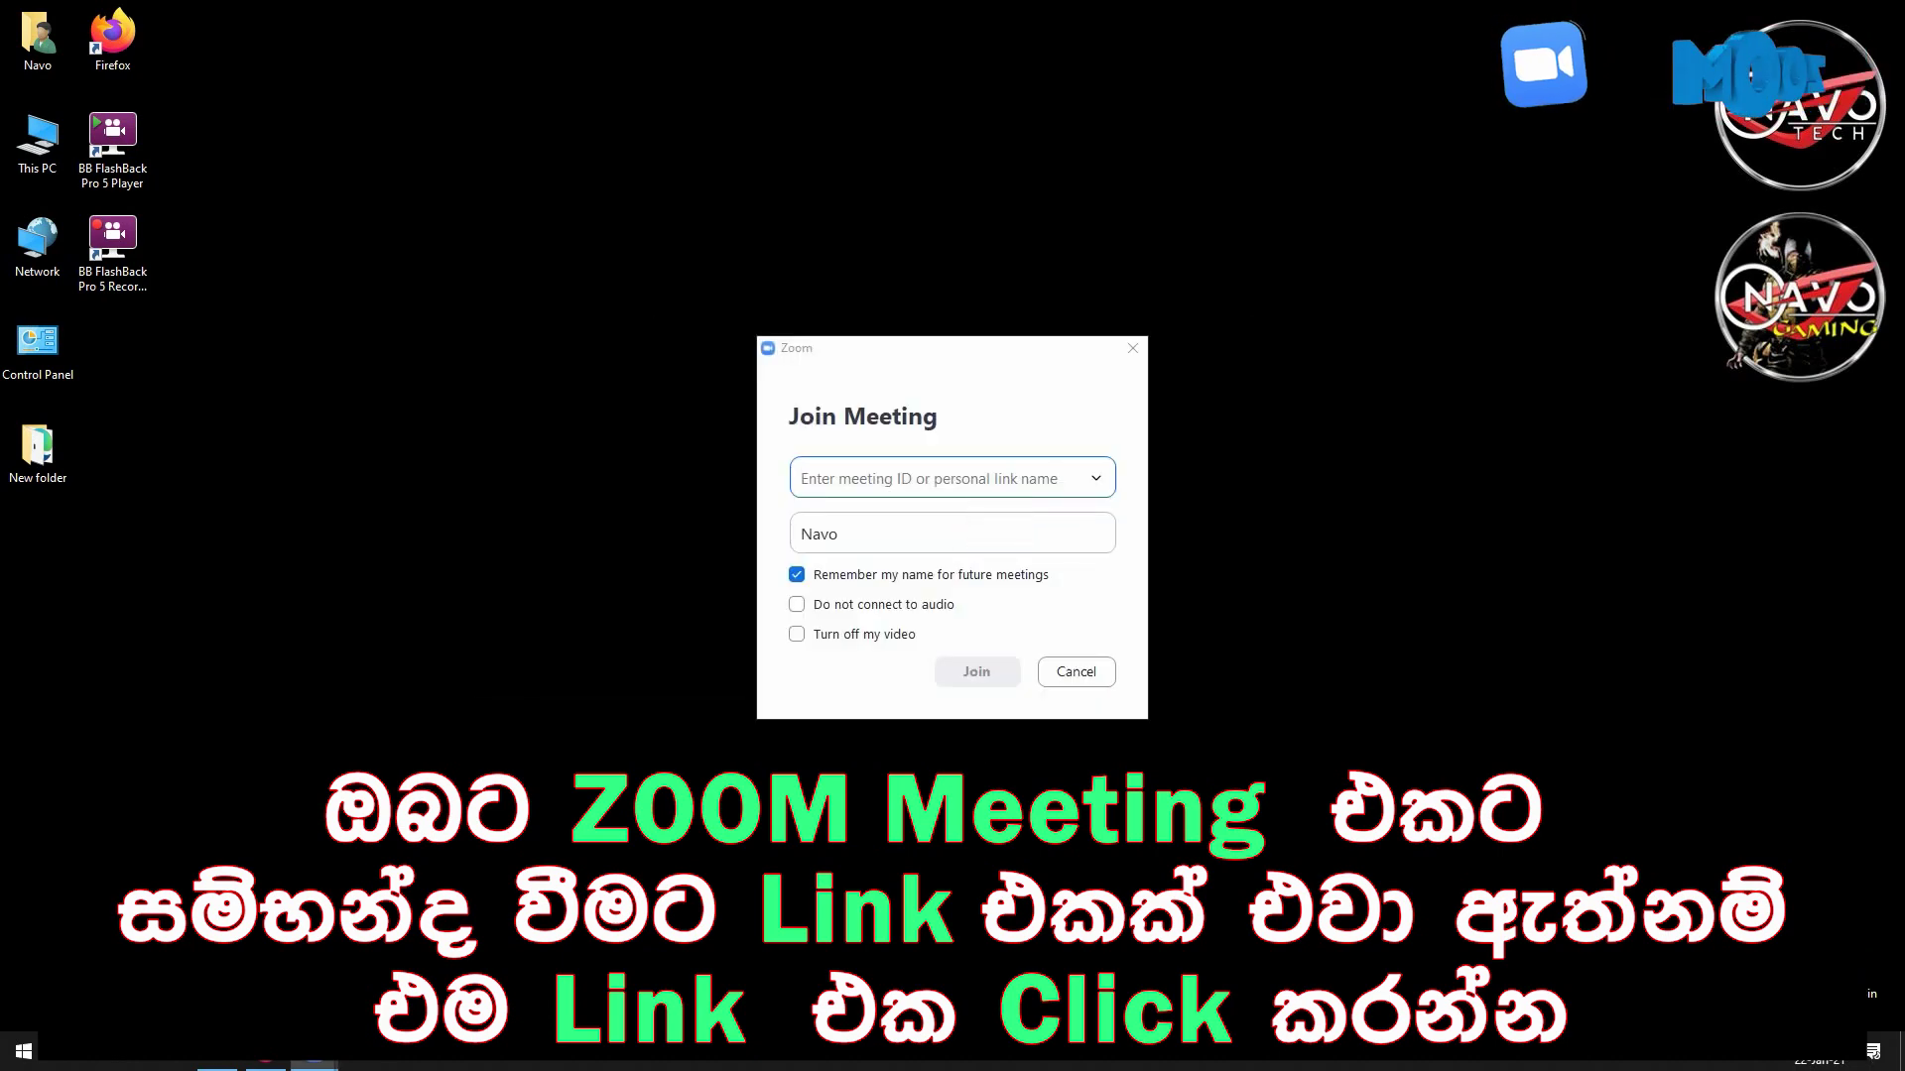
pyautogui.click(265, 1066)
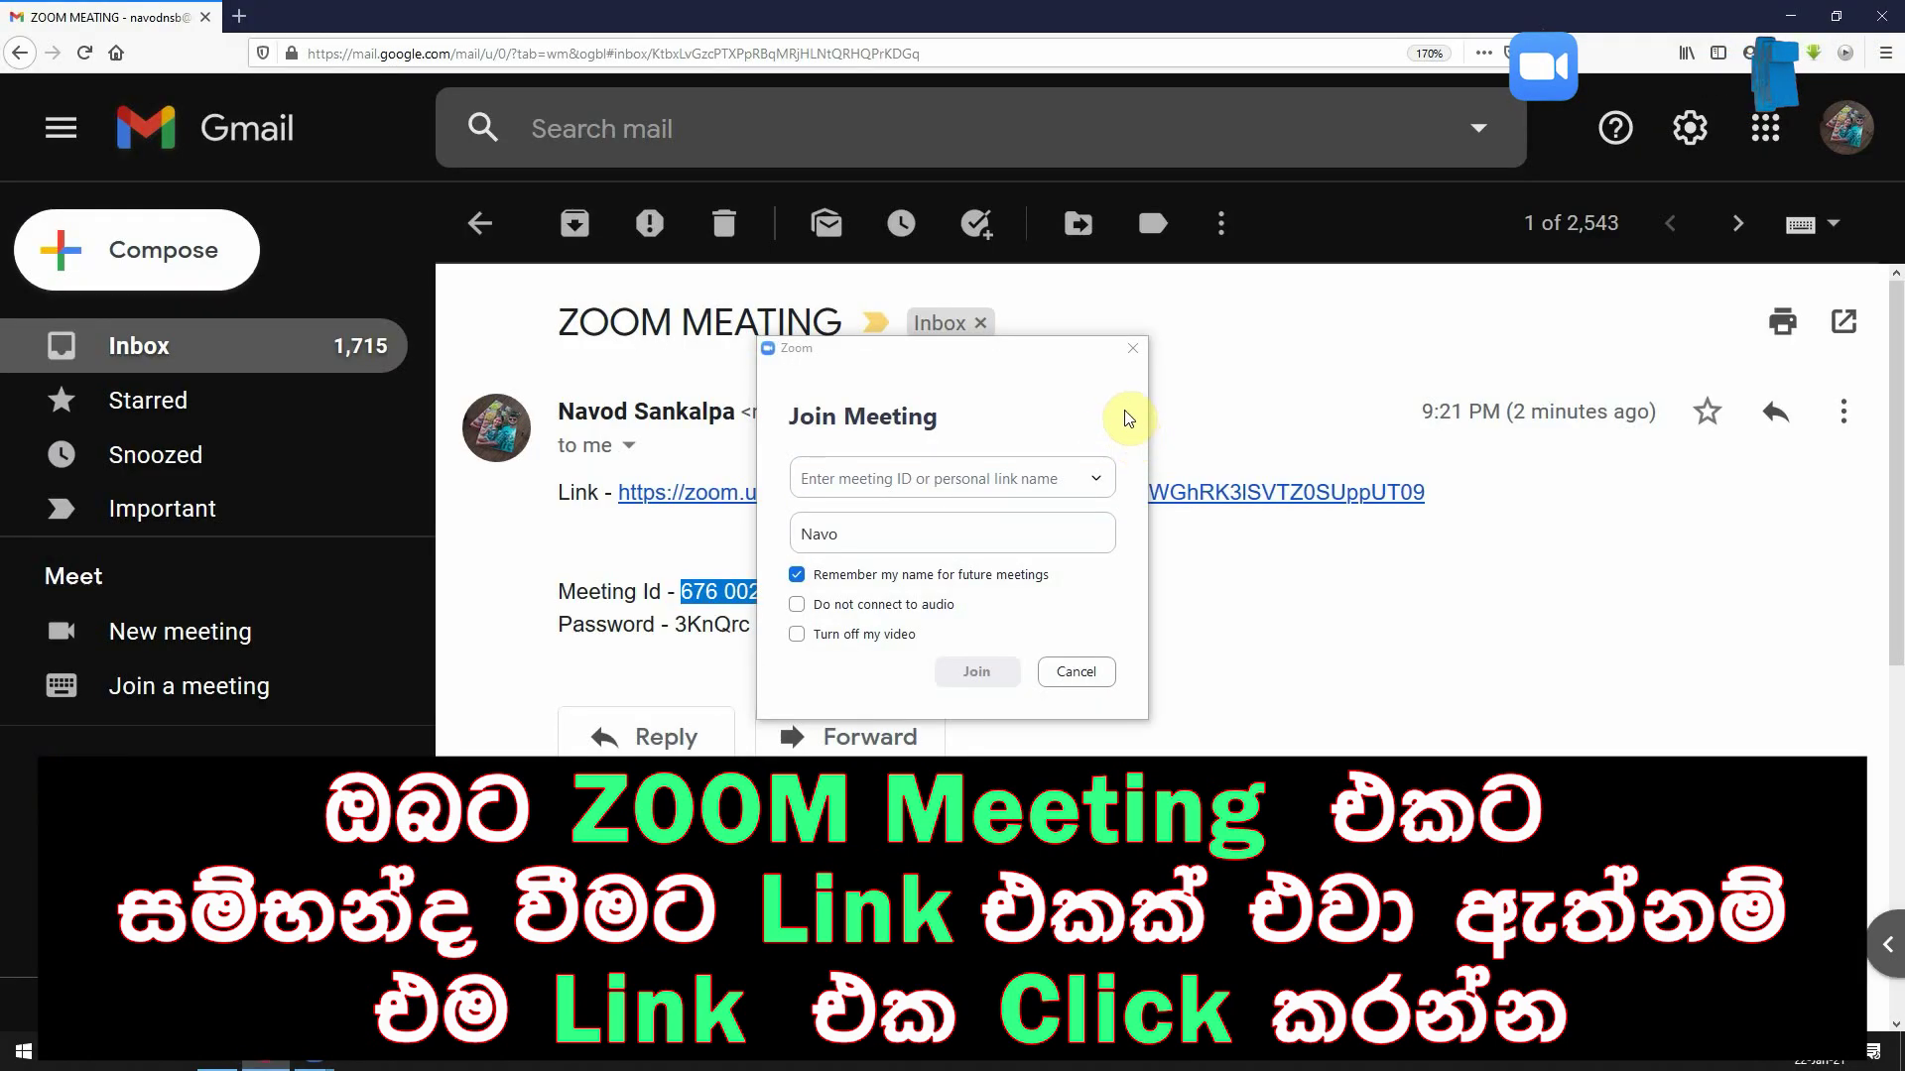
pyautogui.moveTo(1072, 362); pyautogui.dragTo(1820, 384)
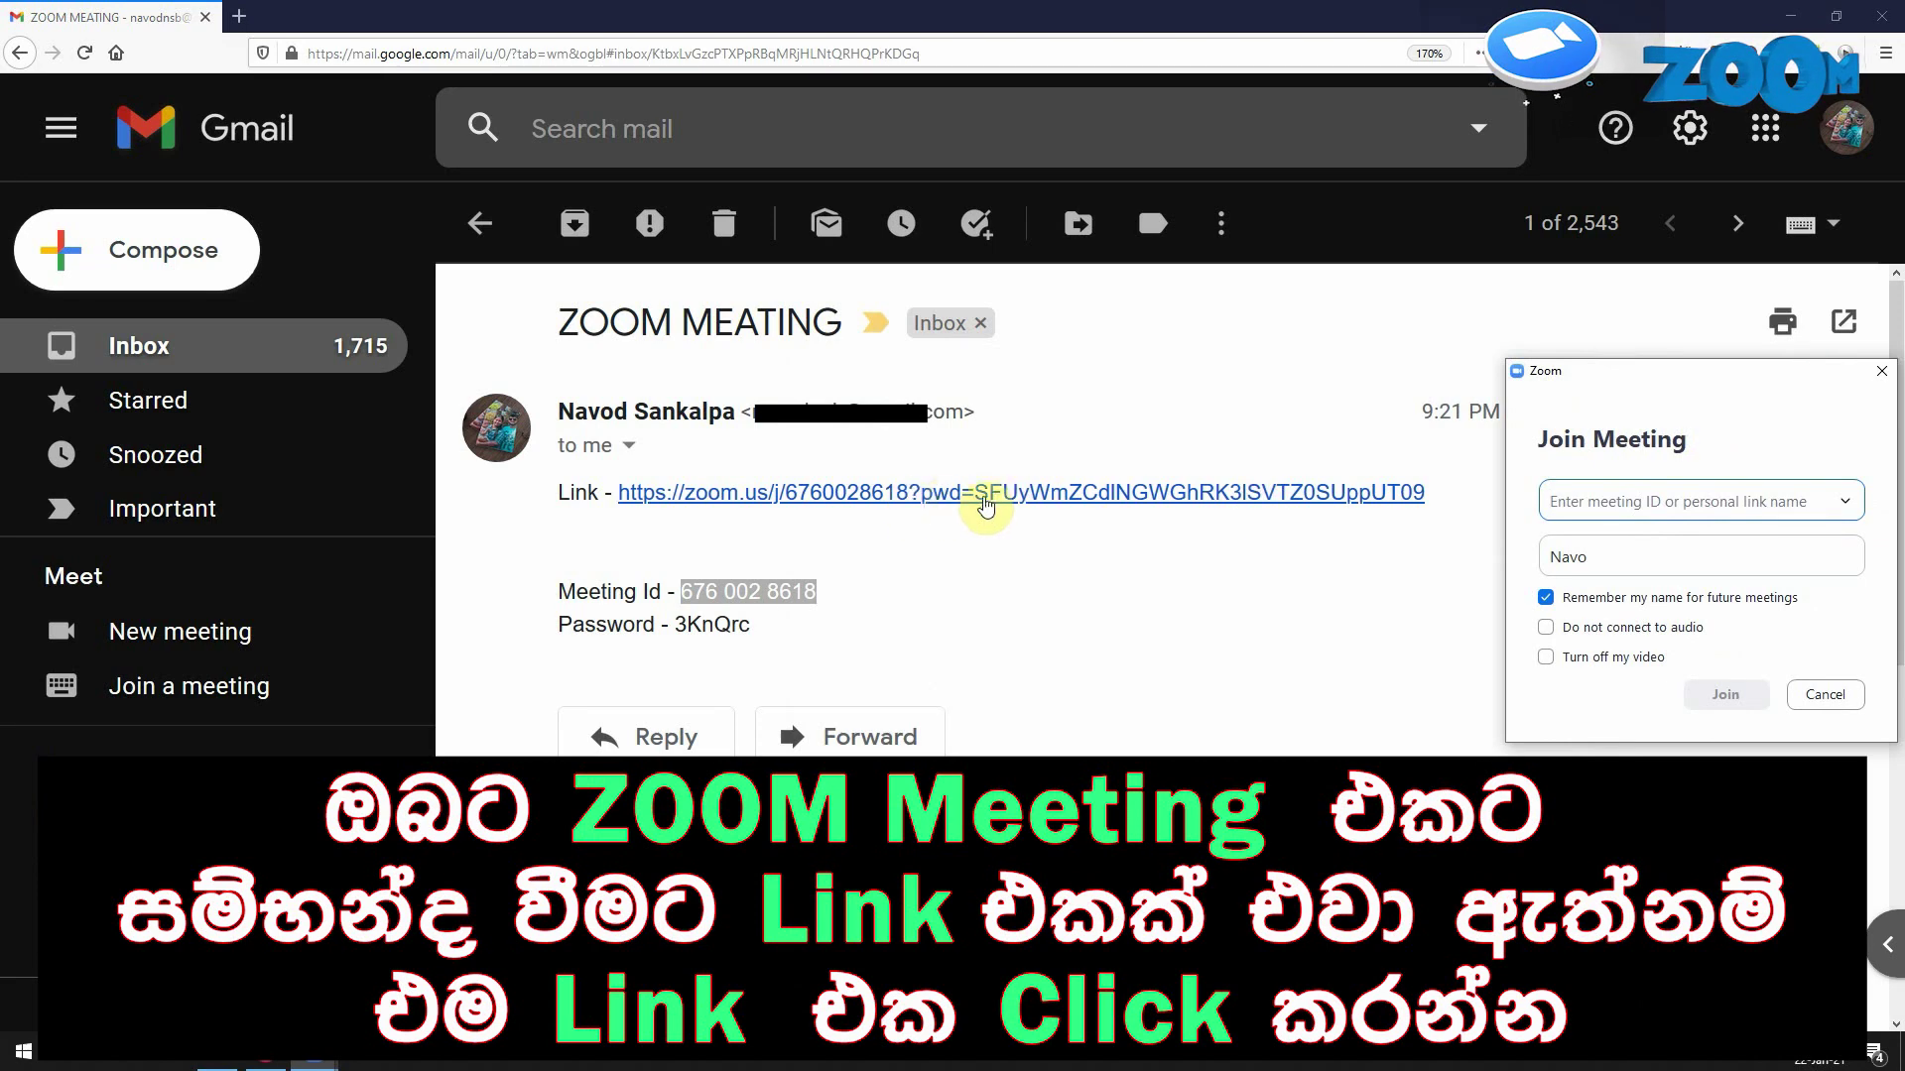
pyautogui.click(773, 496)
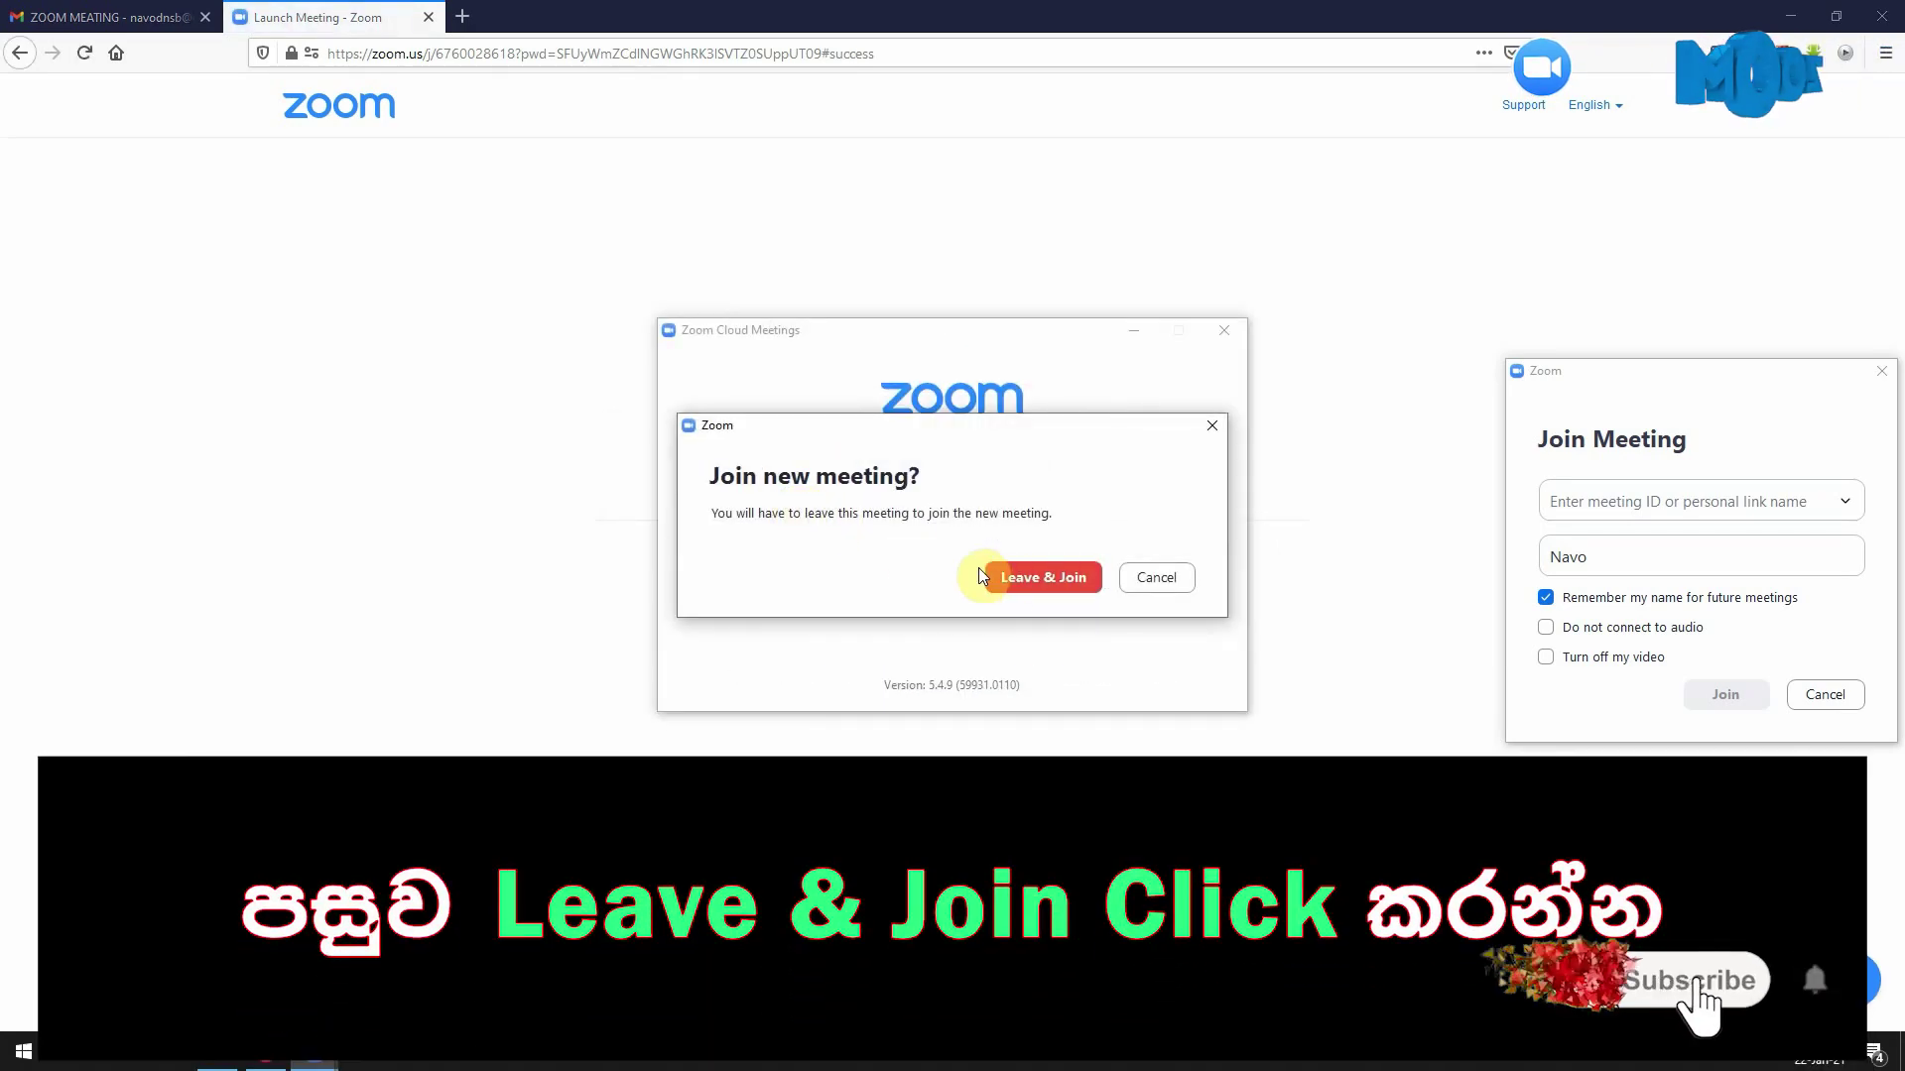
pyautogui.click(1044, 579)
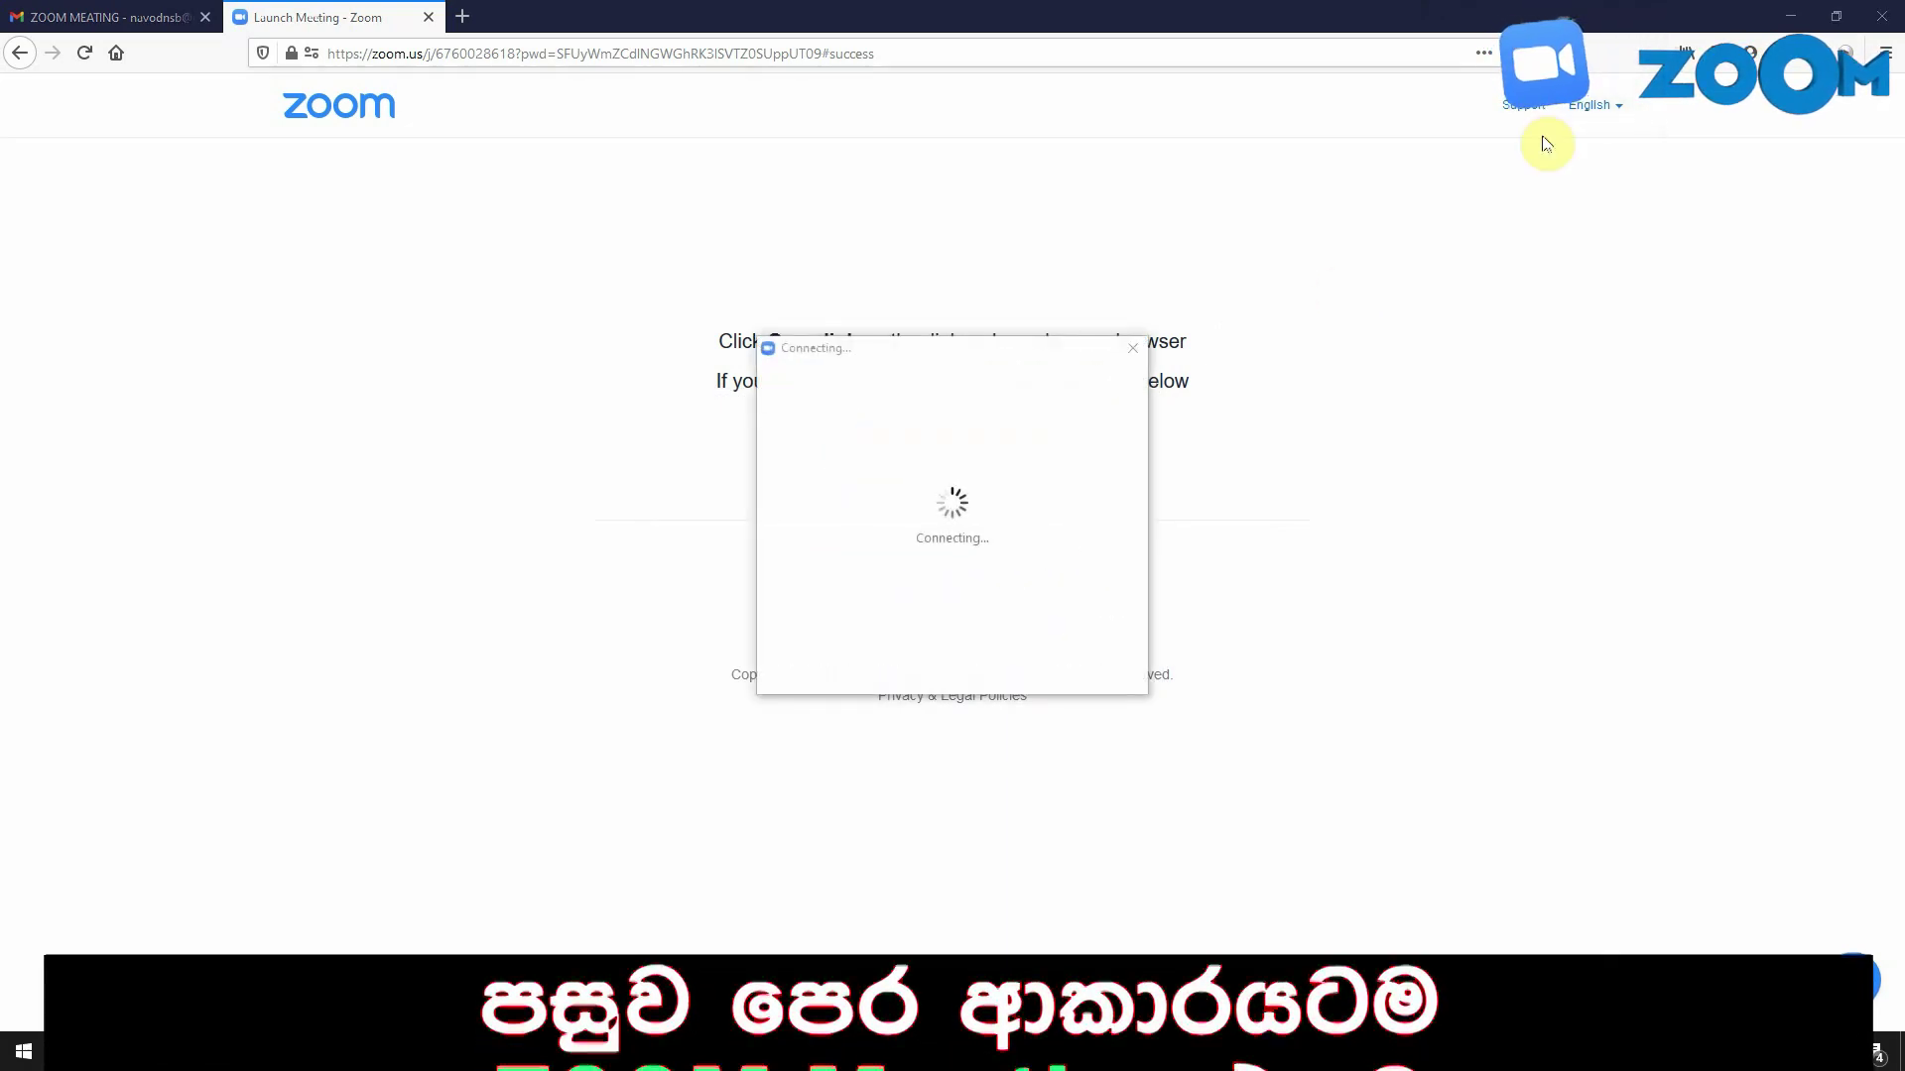
pyautogui.click(1788, 17)
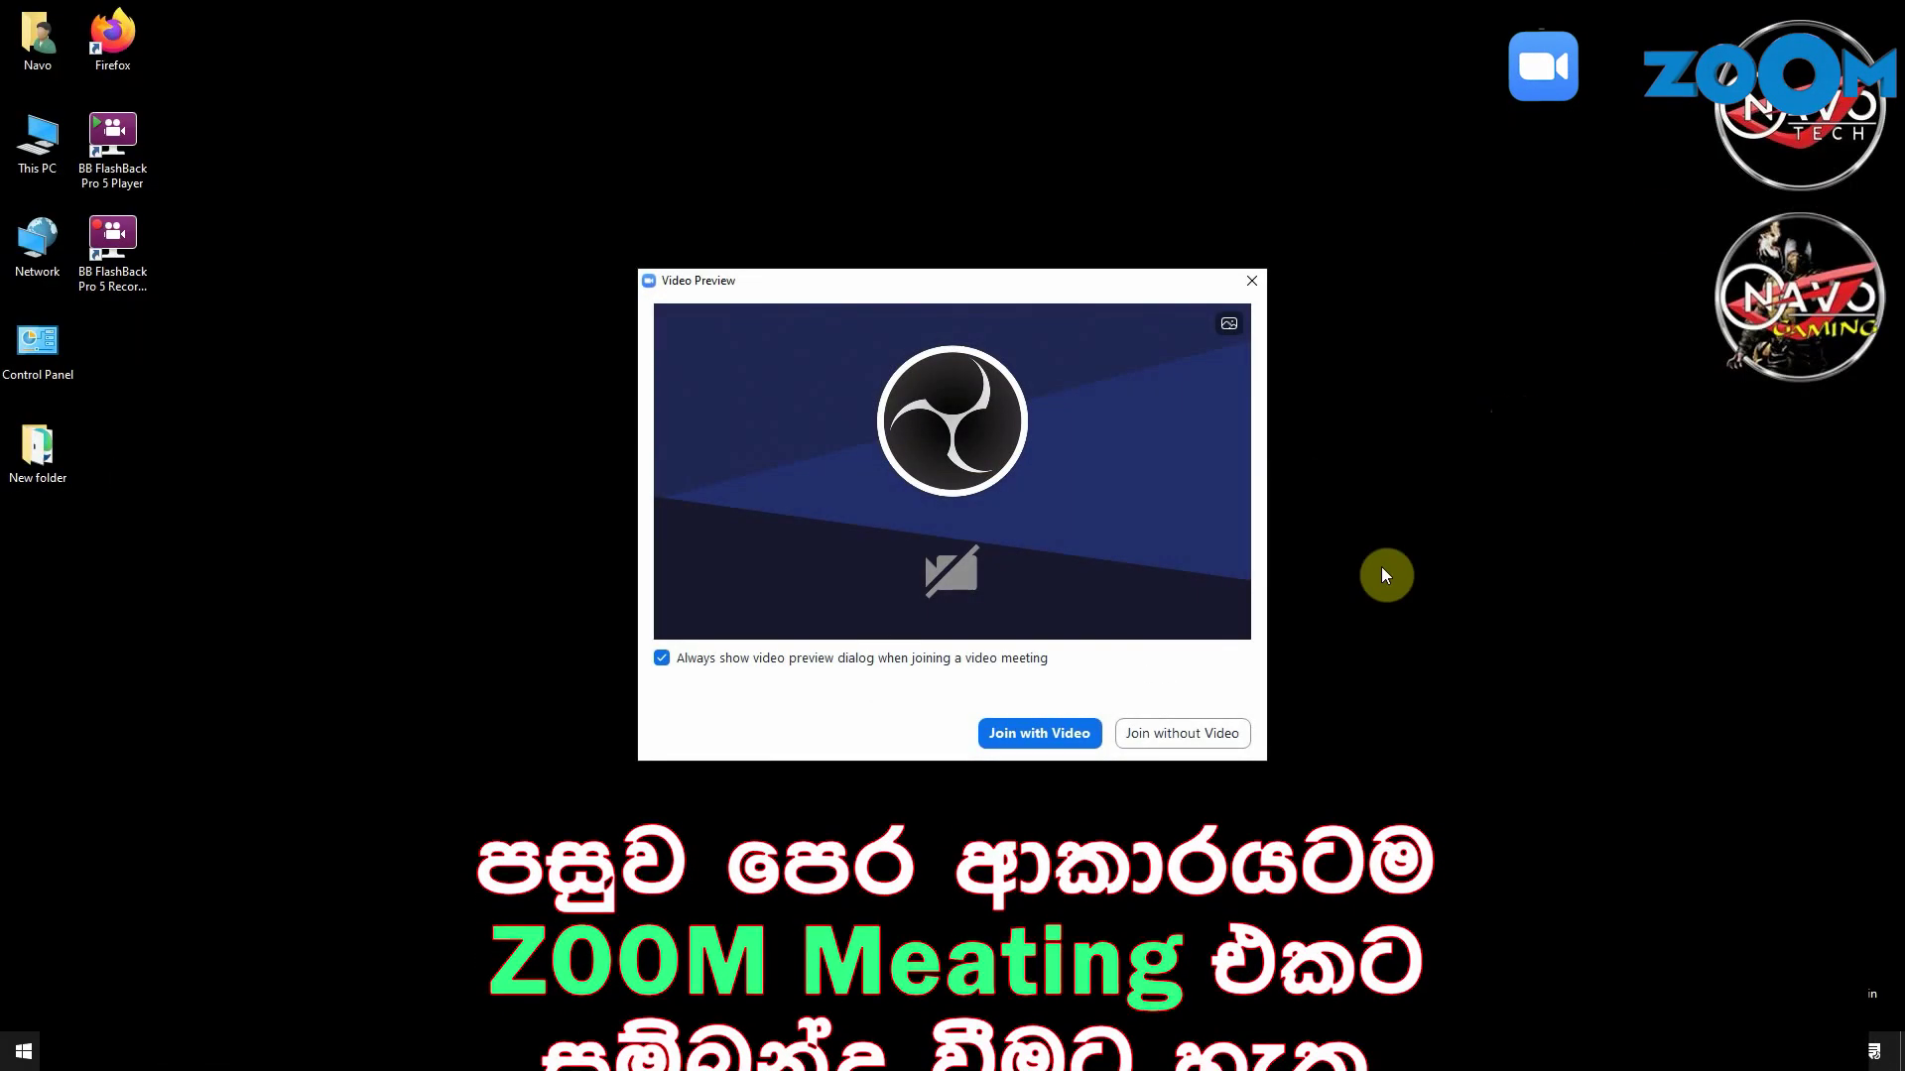
# - Rejoin the meeting with the camera on, declining computer audio and continuing without it
pyautogui.click(1052, 738)
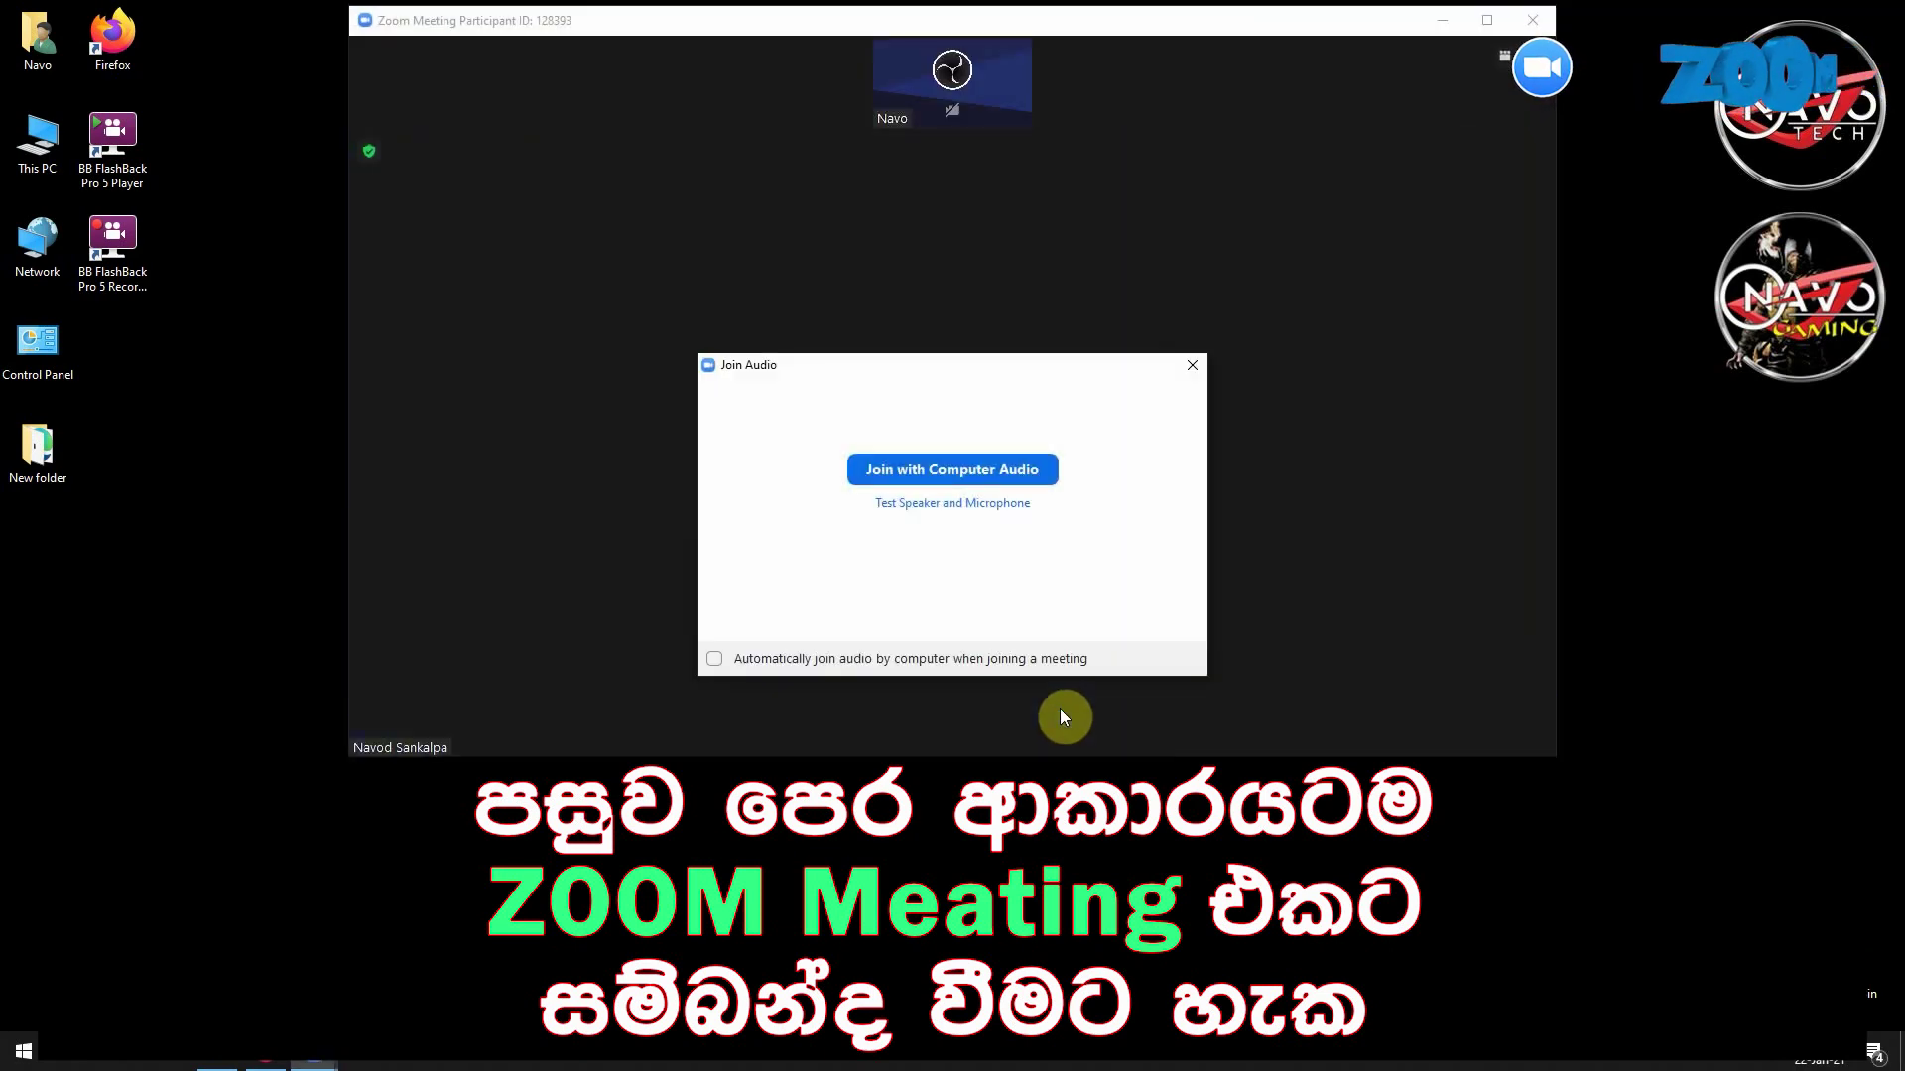
pyautogui.click(1190, 367)
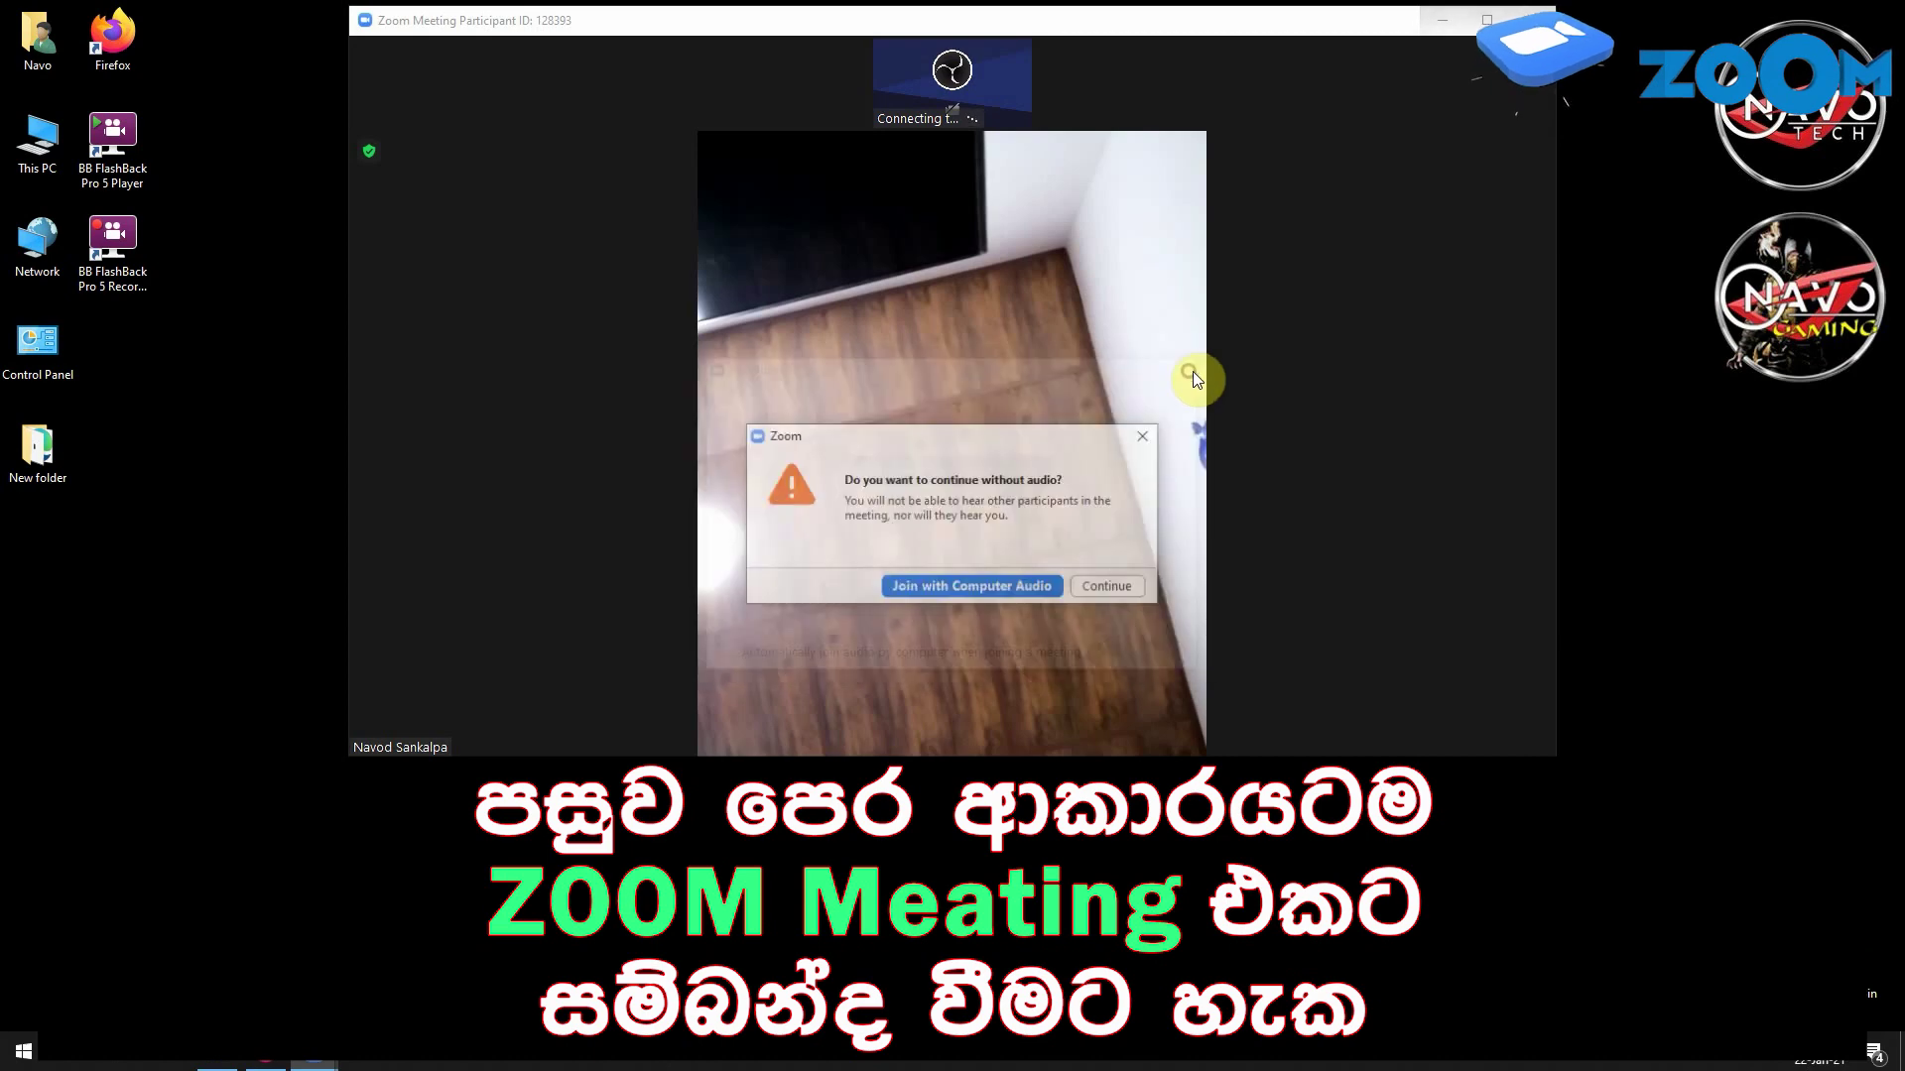
pyautogui.click(1109, 588)
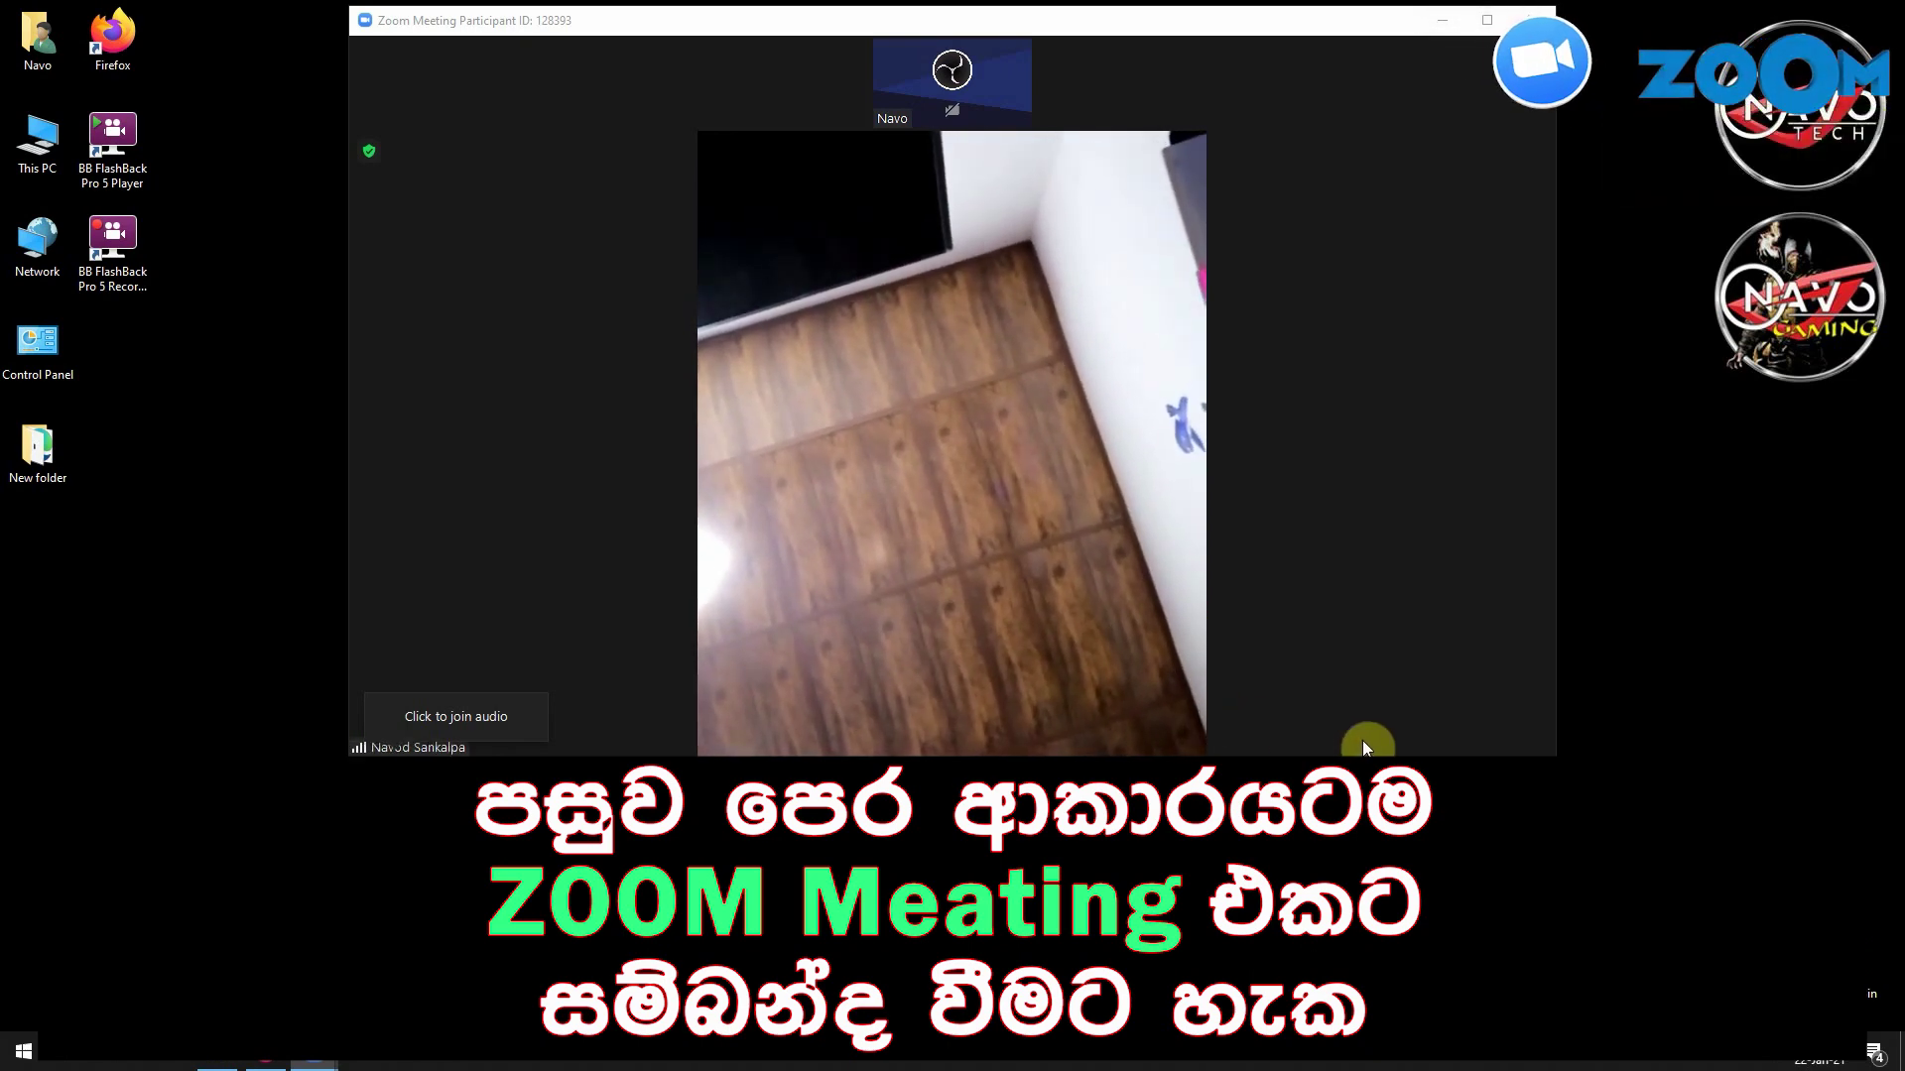
pyautogui.moveTo(1364, 746)
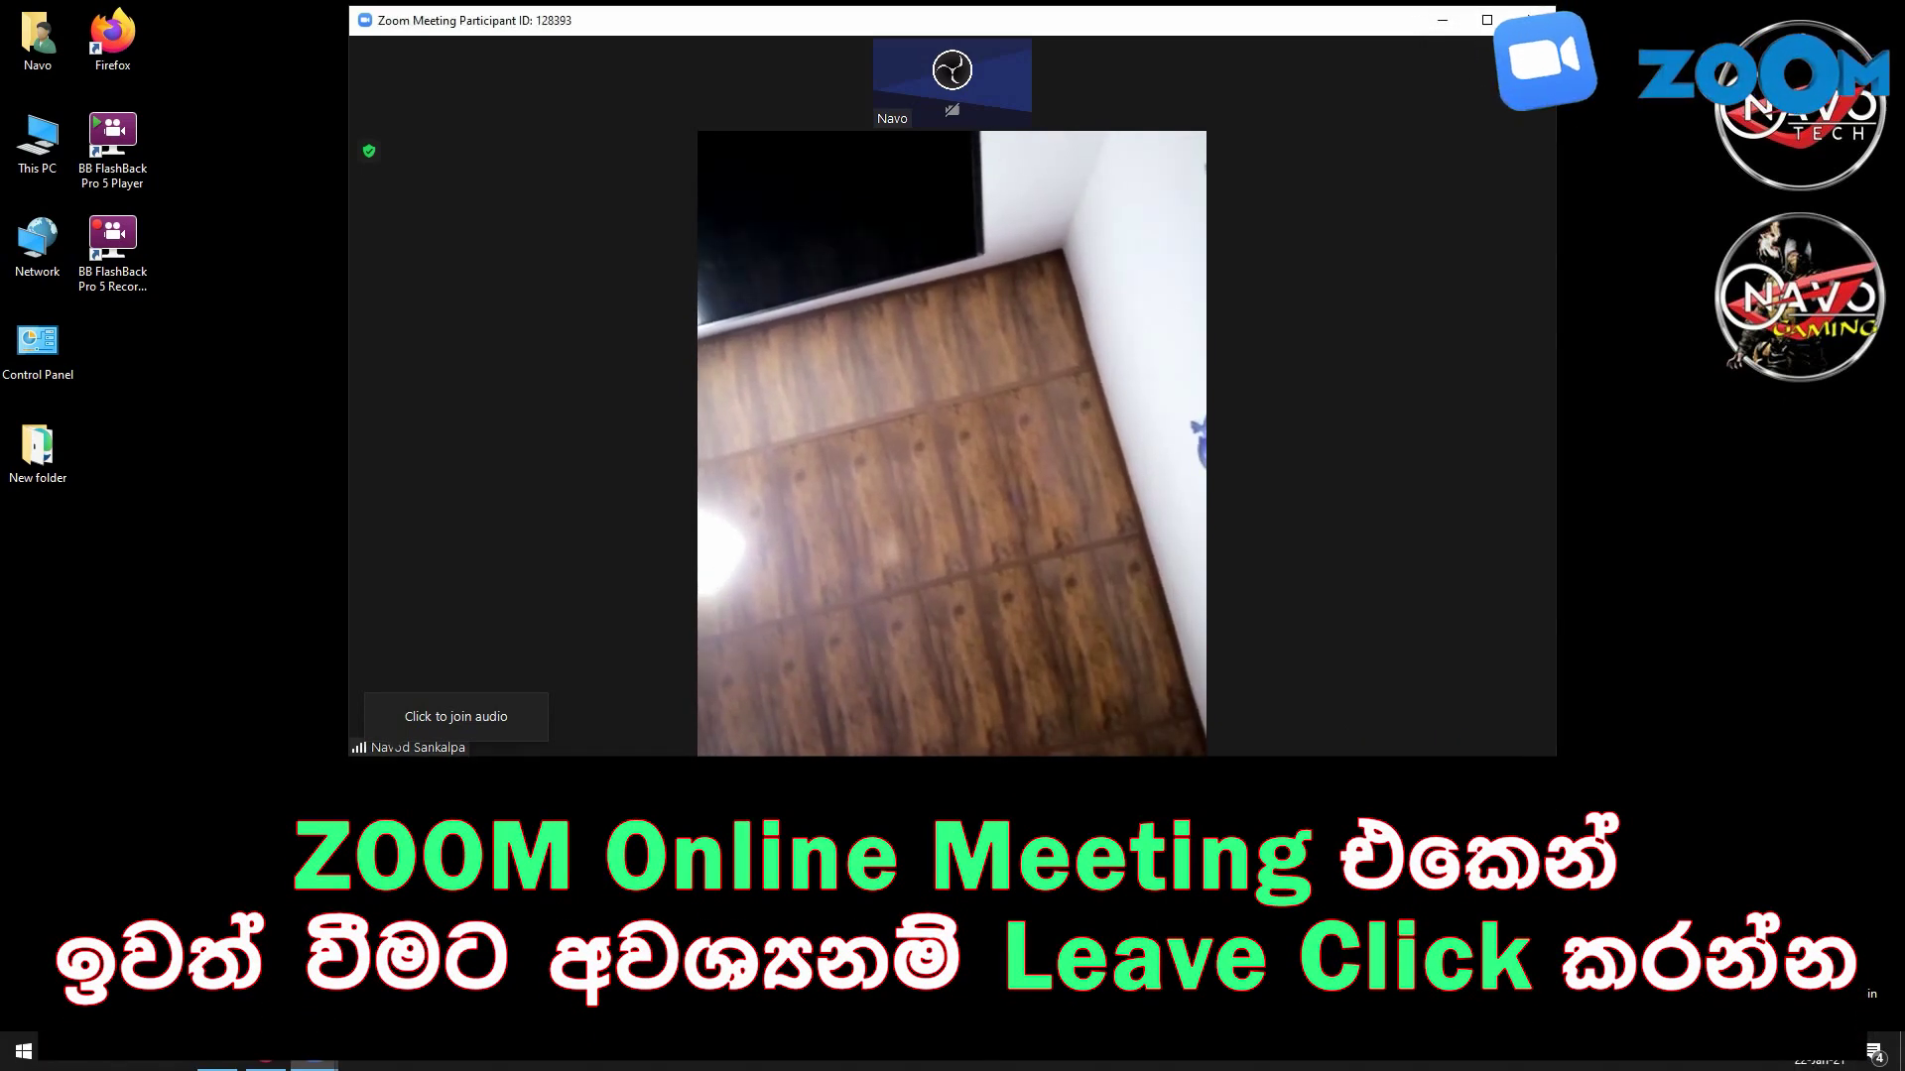
# - Leave the rejoined meeting with Alt+Q, then close the Zoom Cloud Meetings window
pyautogui.hotkey('alt', 'q')
pyautogui.click(1422, 724)
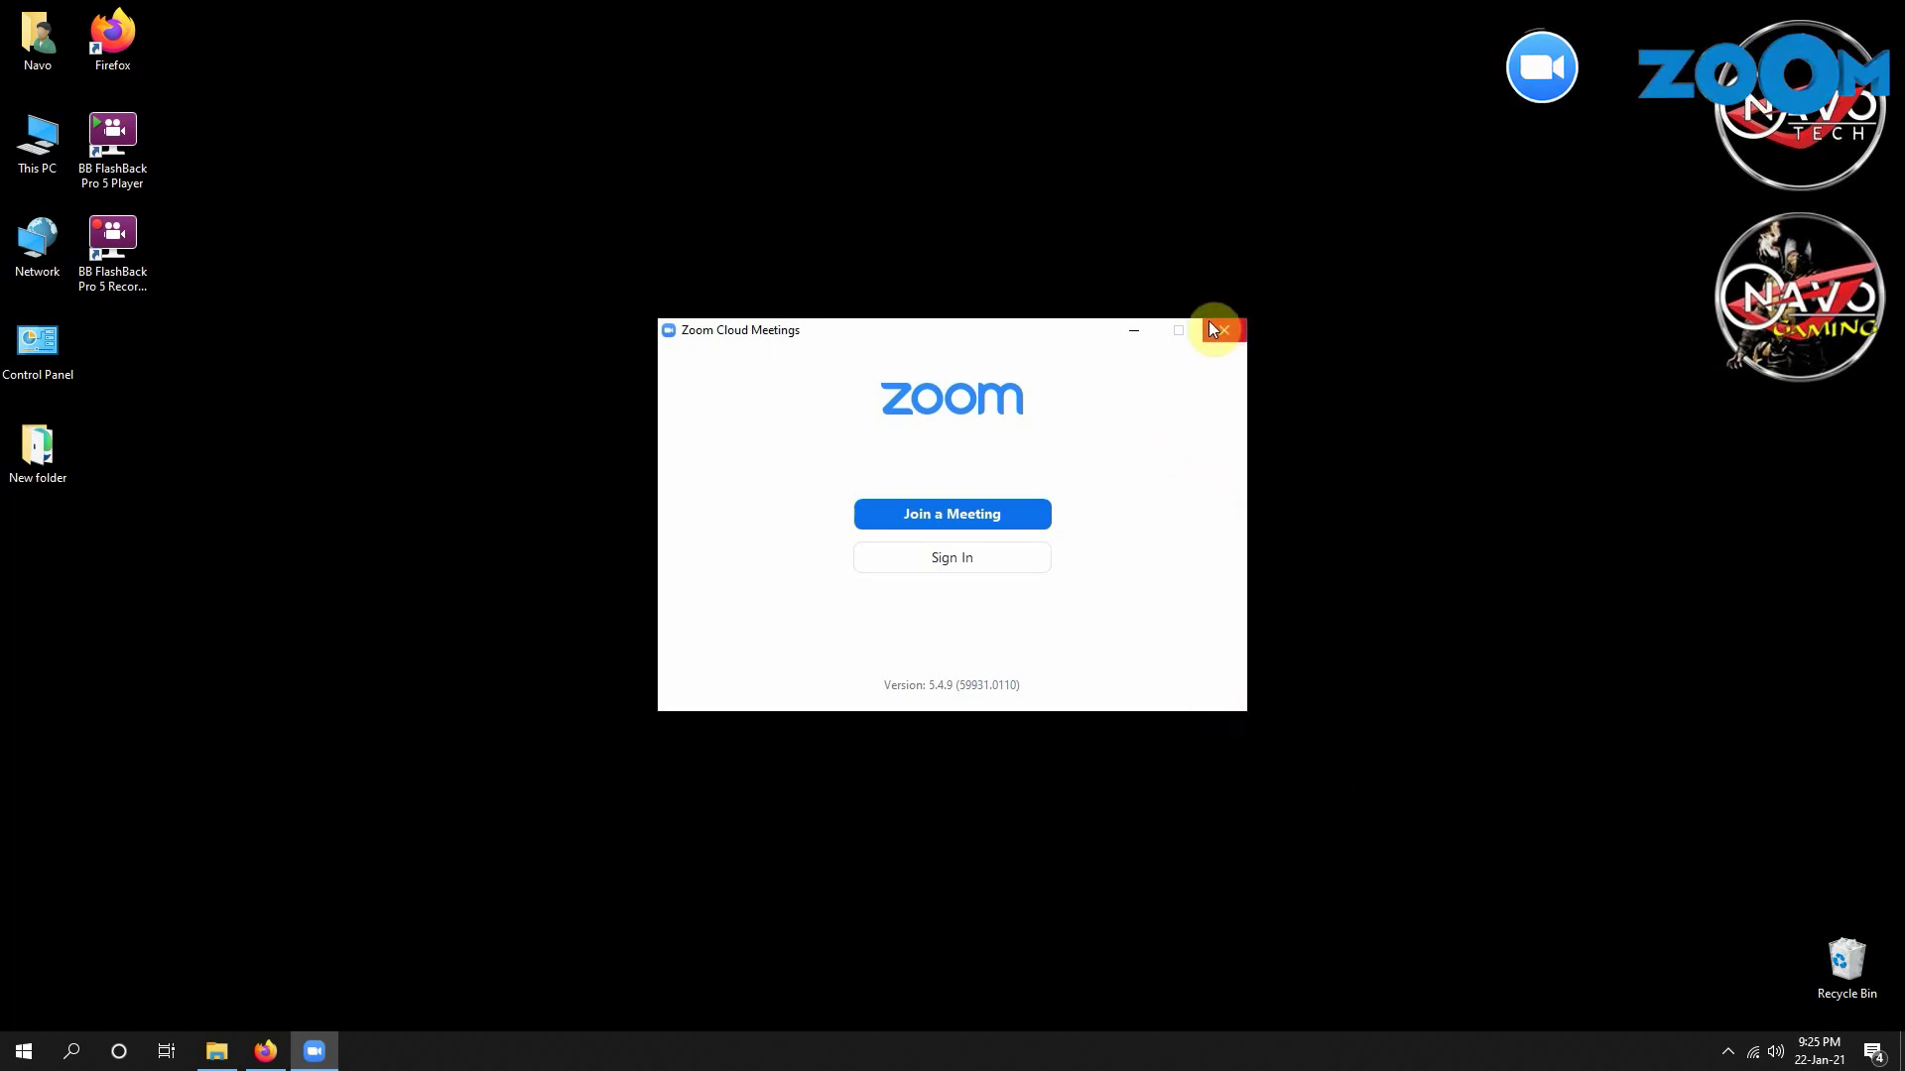
pyautogui.click(1226, 341)
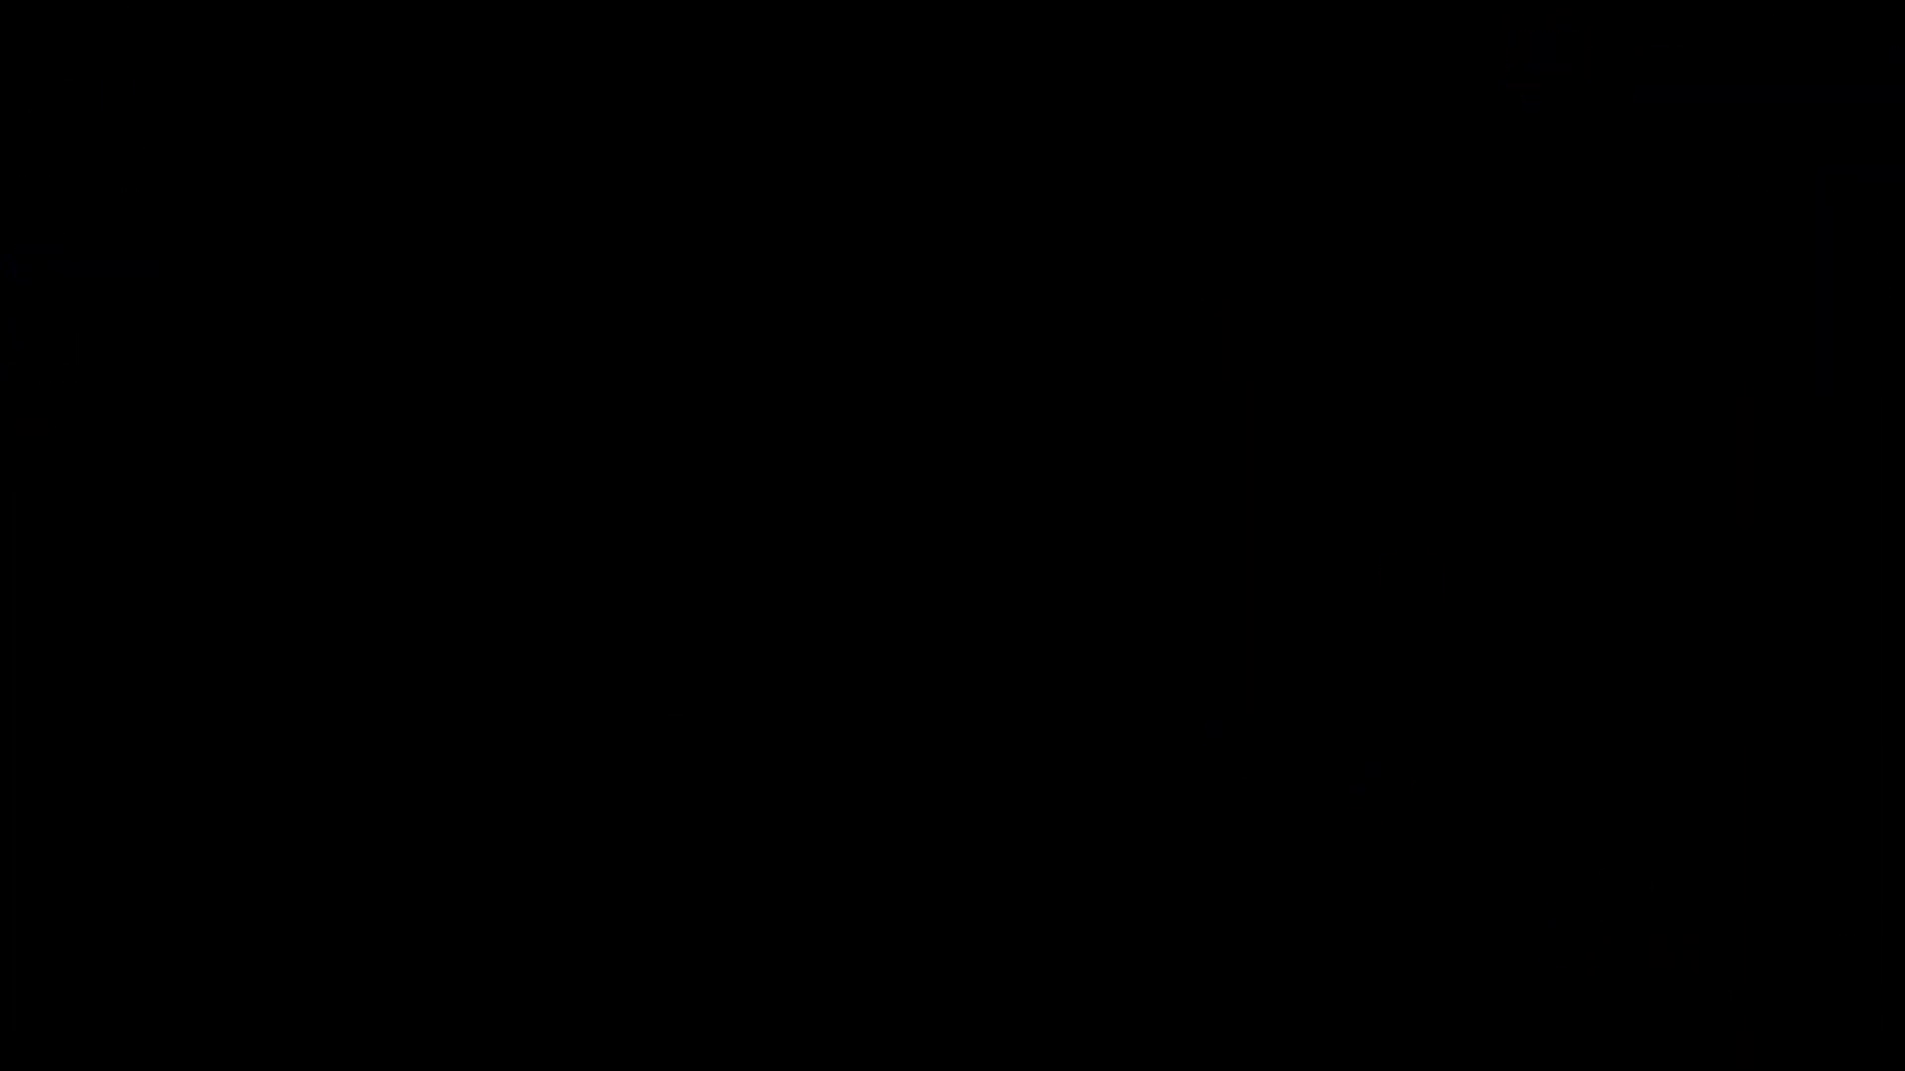